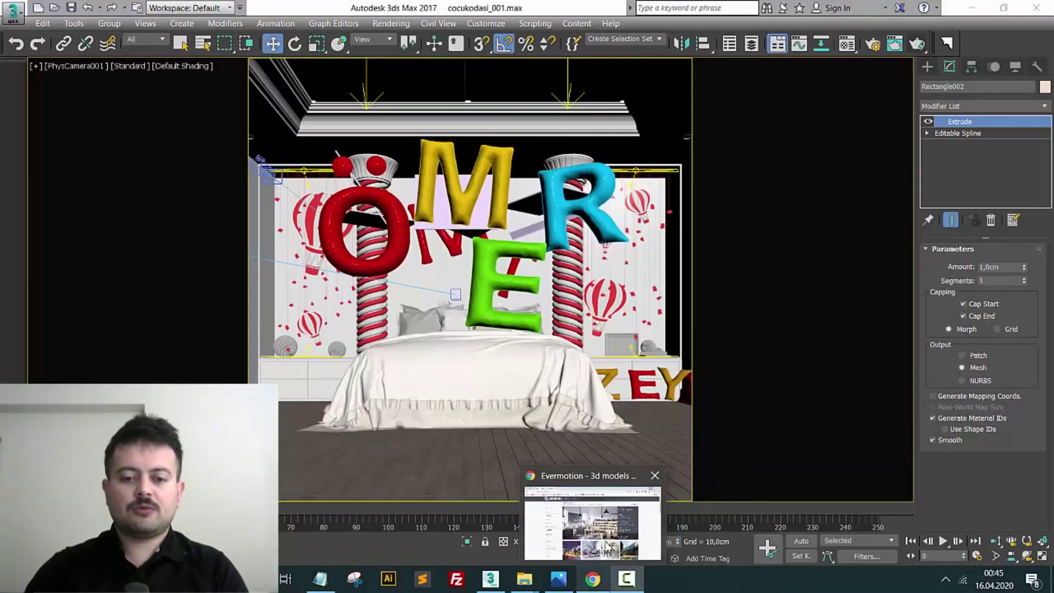
# Bring the Evermotion 3D models shop page in Chrome to the front
pyautogui.click(571, 492)
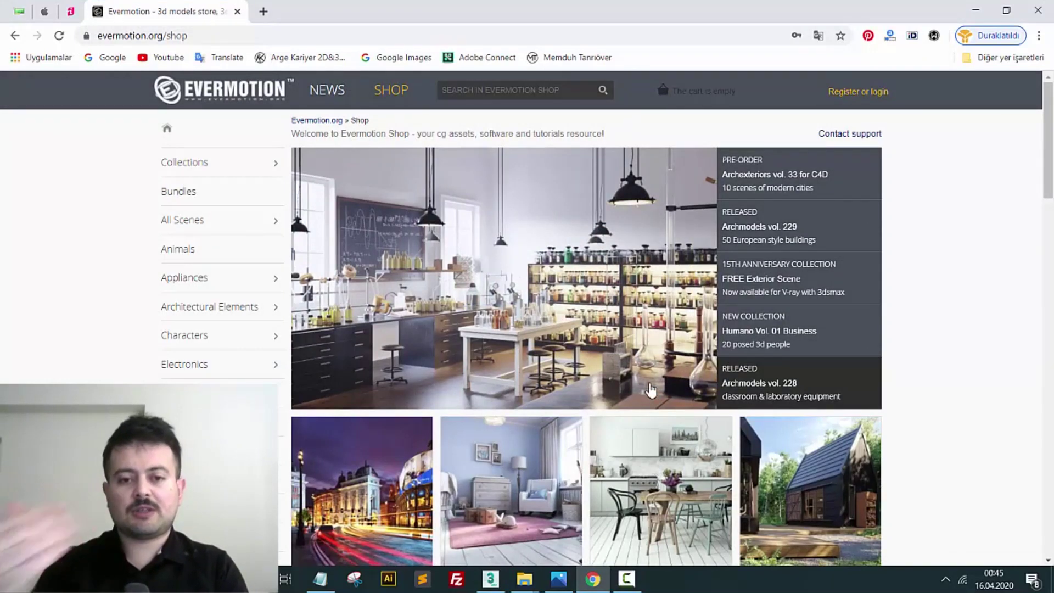
# Scroll through the Evermotion shop listings, then return to the 3D_HOME_GADGETS folder window
pyautogui.scroll(-4, 657, 412)
pyautogui.scroll(-3, 837, 436)
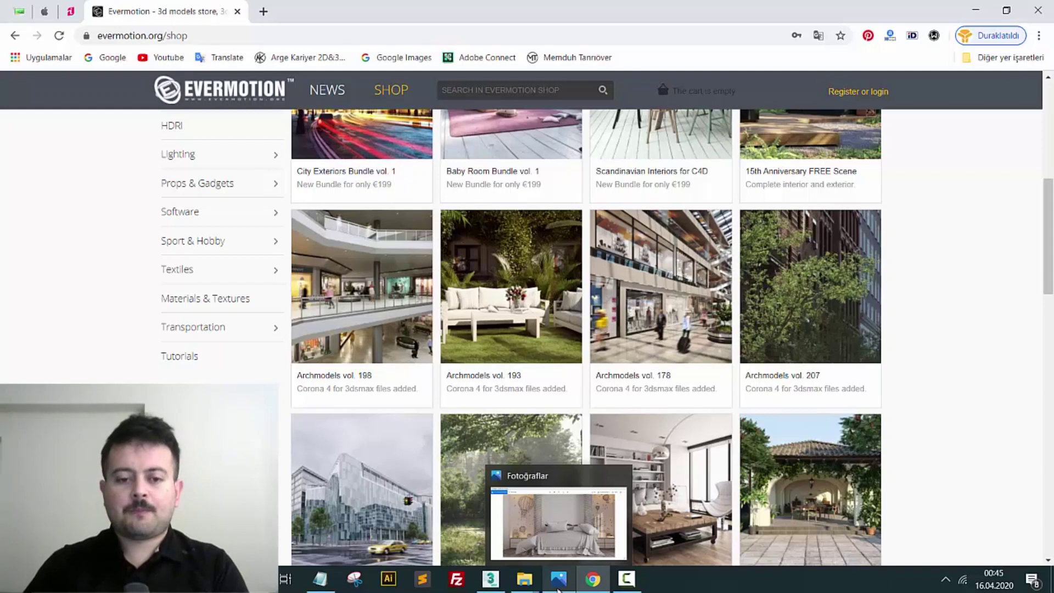
pyautogui.moveTo(524, 579)
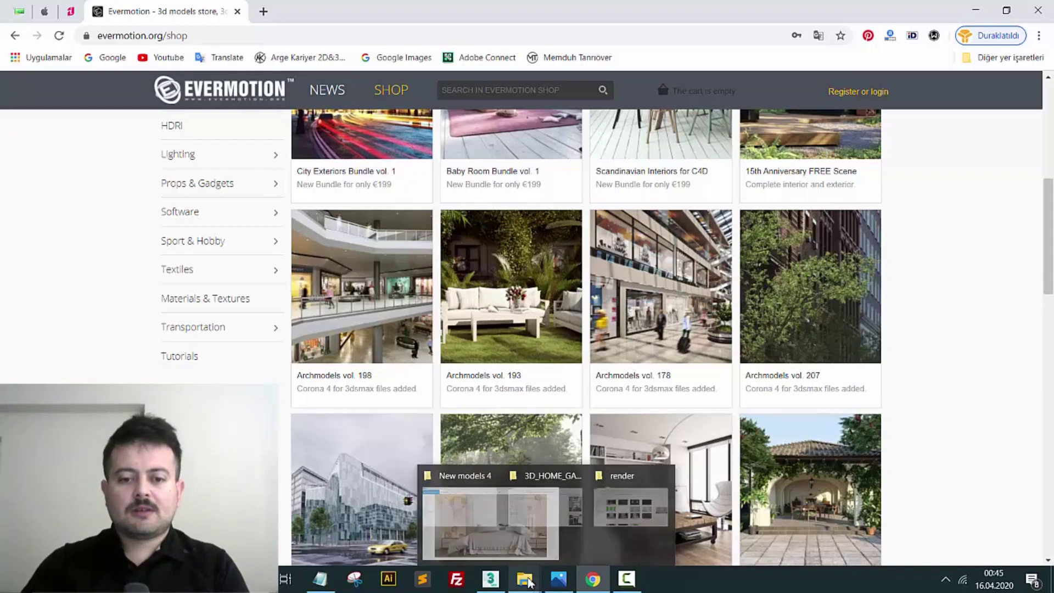
pyautogui.click(546, 536)
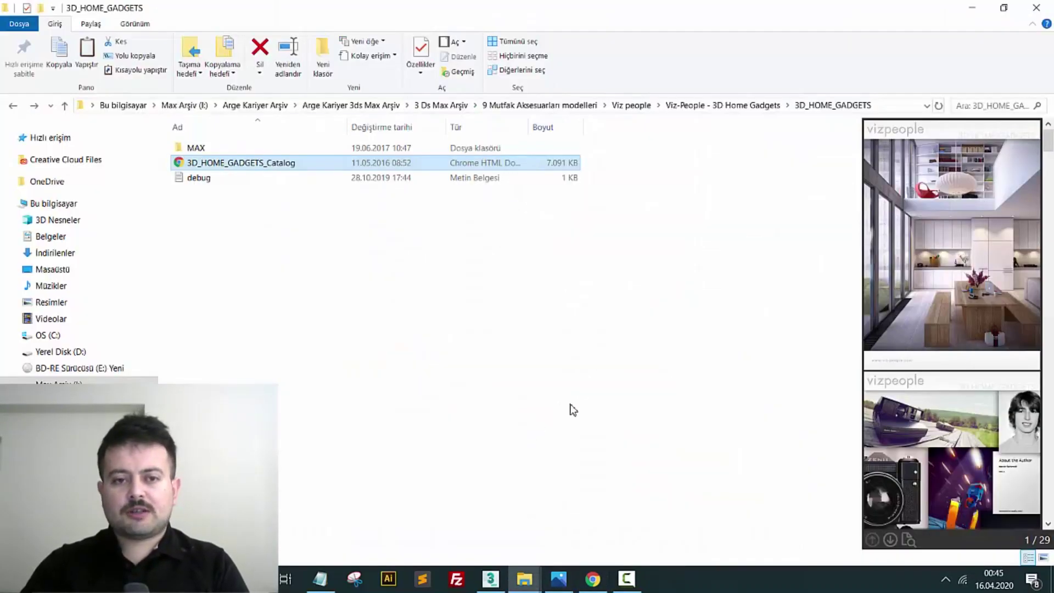
# Go up to Viz people, reenter Viz-People - 3D Home Gadgets, and open the 3D_HOME_GADGETS_Catalog_ PDF
pyautogui.click(383, 267)
pyautogui.press('BackSpace')
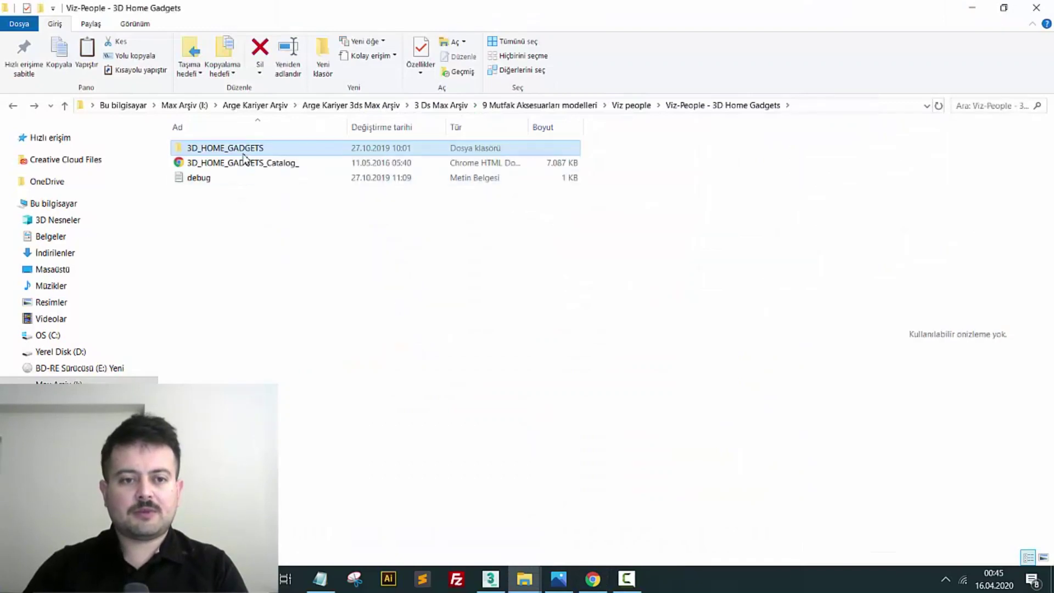
pyautogui.press('BackSpace')
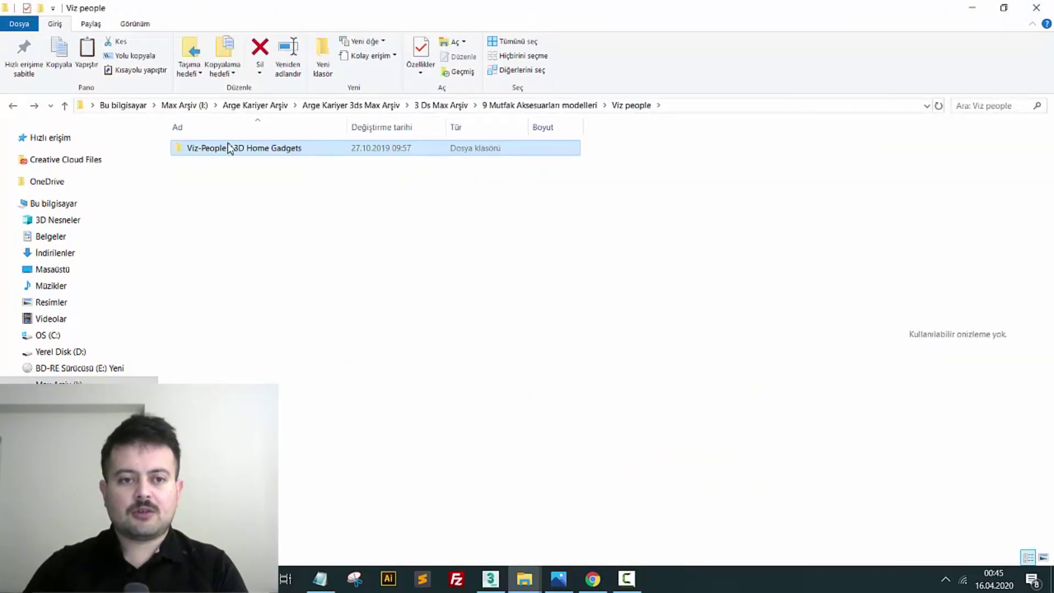
pyautogui.doubleClick(230, 148)
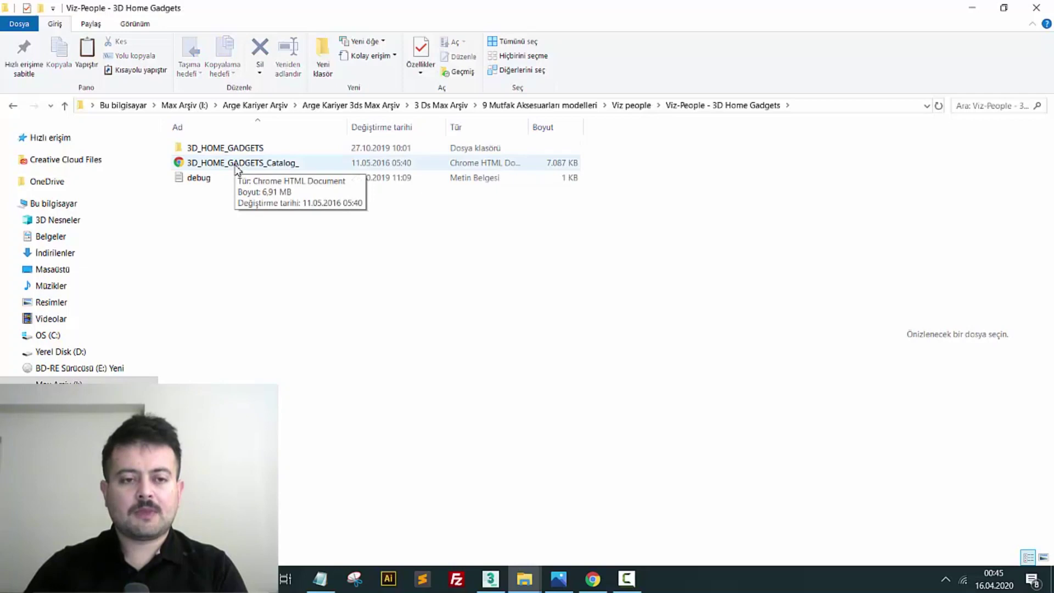
pyautogui.doubleClick(263, 164)
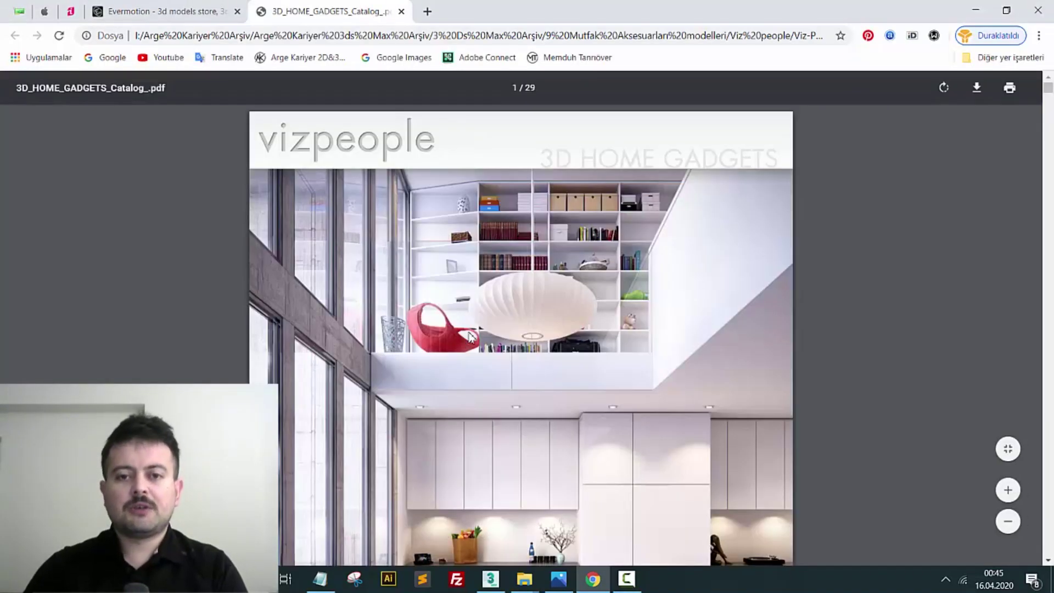
# Browse the 3D Home Gadgets catalog PDF's model pages down to page 25
pyautogui.scroll(-7, 539, 355)
pyautogui.scroll(-8, 604, 315)
pyautogui.scroll(-7, 715, 340)
pyautogui.scroll(-5, 775, 326)
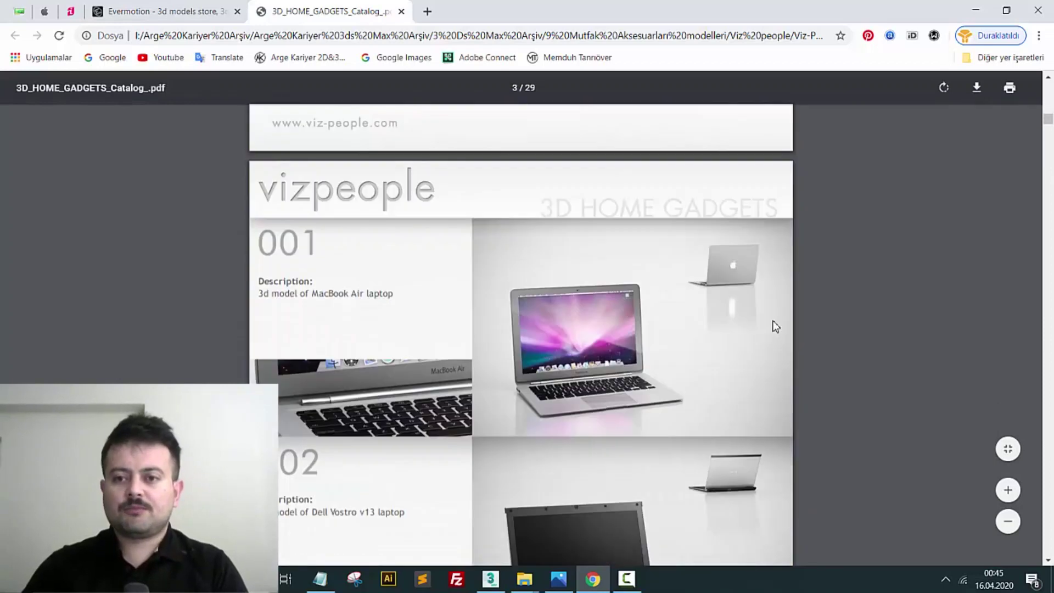
pyautogui.scroll(-5, 741, 336)
pyautogui.scroll(4, 717, 345)
pyautogui.scroll(-5, 719, 343)
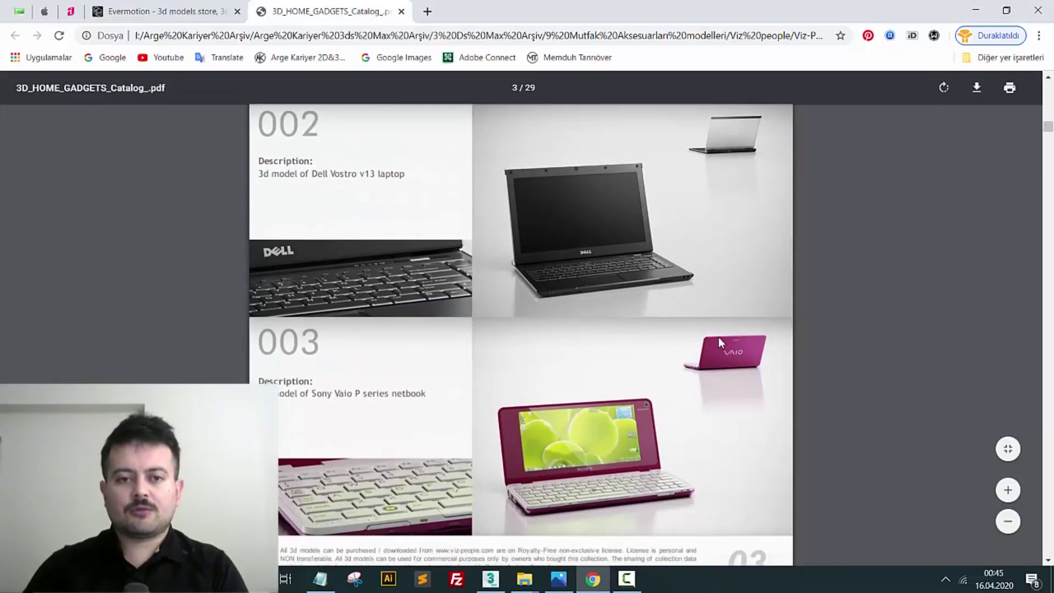
pyautogui.scroll(-5, 719, 337)
pyautogui.scroll(-6, 554, 323)
pyautogui.scroll(-5, 715, 419)
pyautogui.scroll(-6, 634, 360)
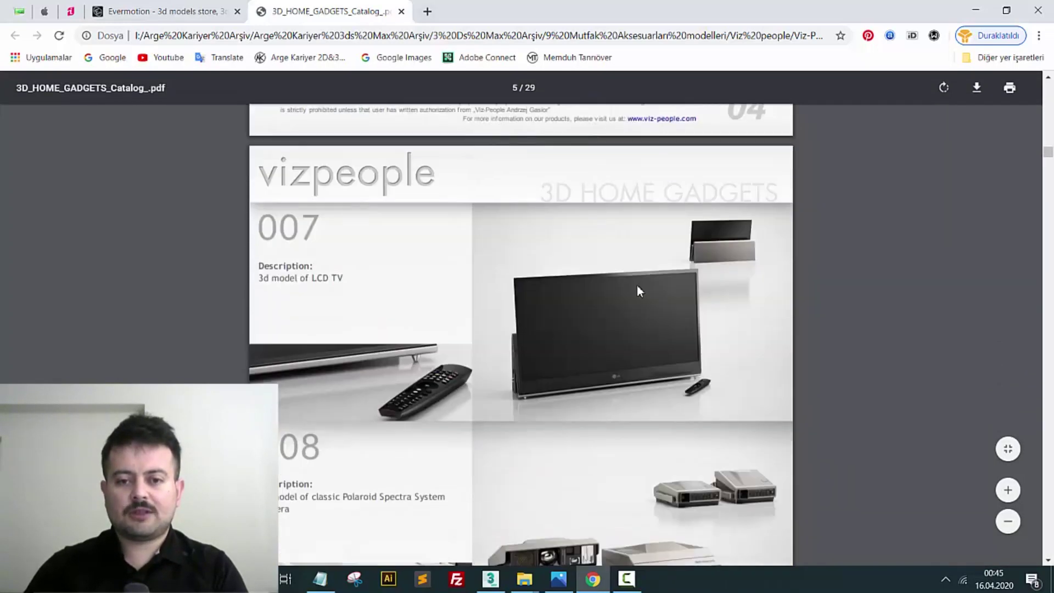
pyautogui.scroll(-6, 632, 450)
pyautogui.scroll(-4, 638, 462)
pyautogui.scroll(-2, 637, 462)
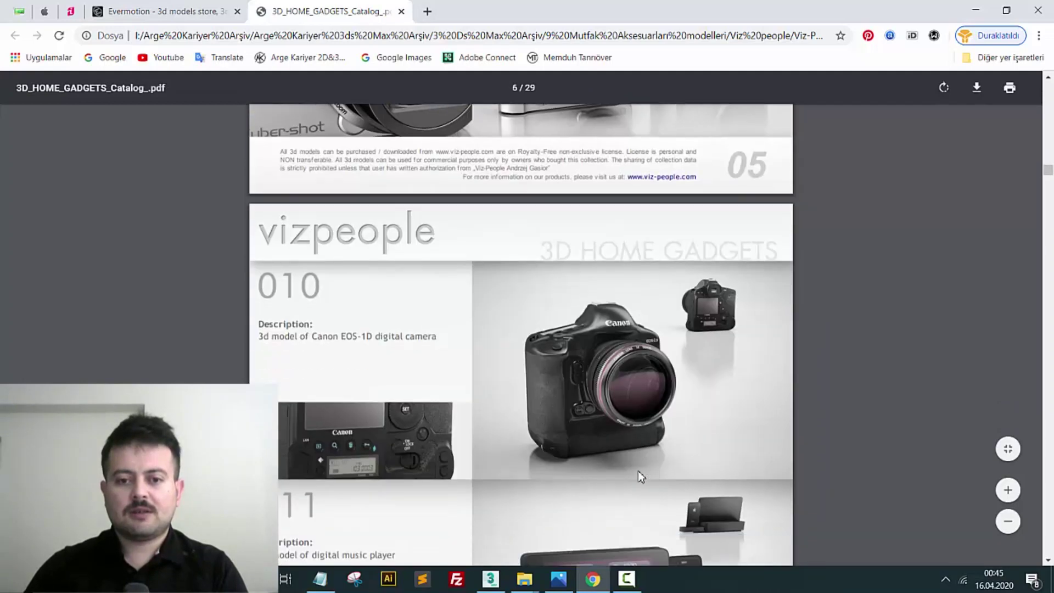
pyautogui.scroll(-6, 640, 476)
pyautogui.scroll(-6, 641, 472)
pyautogui.scroll(-5, 642, 470)
pyautogui.scroll(-5, 643, 482)
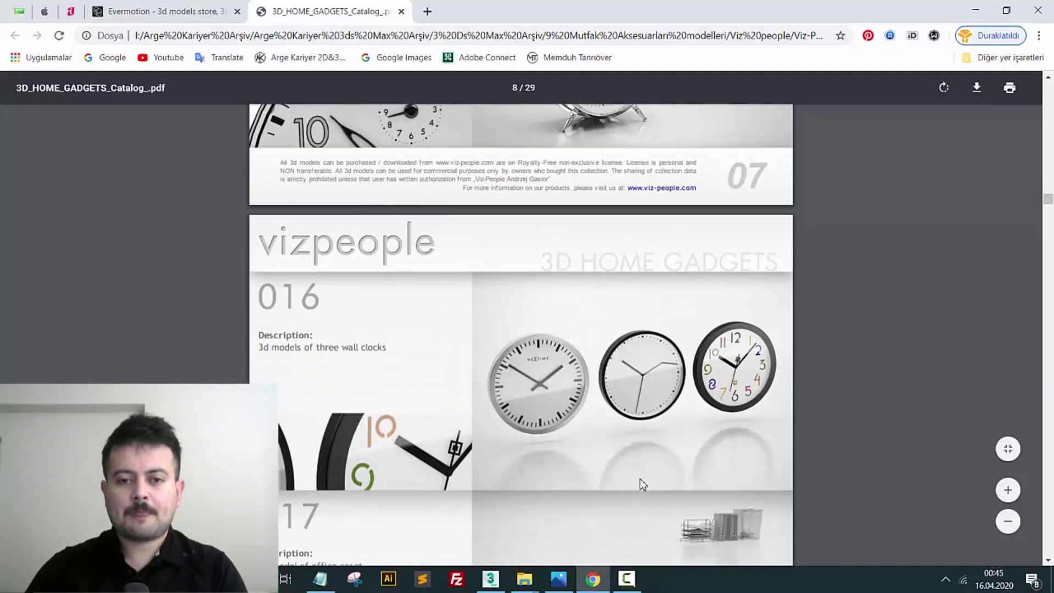
pyautogui.scroll(-6, 642, 482)
pyautogui.scroll(-6, 643, 482)
pyautogui.scroll(-5, 643, 482)
pyautogui.scroll(-2, 644, 482)
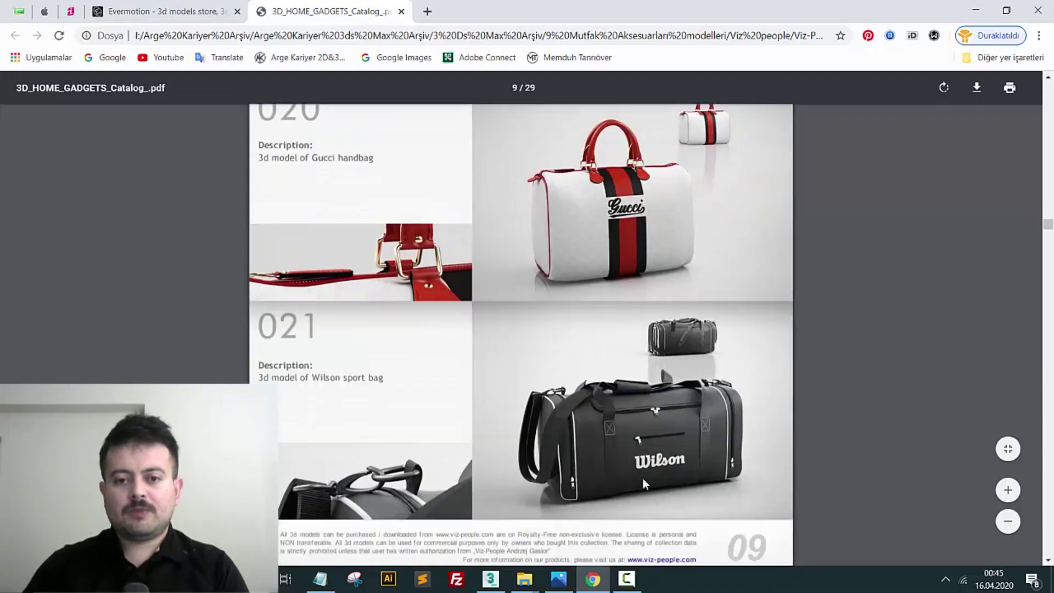
pyautogui.scroll(-2, 643, 482)
pyautogui.scroll(-6, 645, 483)
pyautogui.scroll(-3, 646, 486)
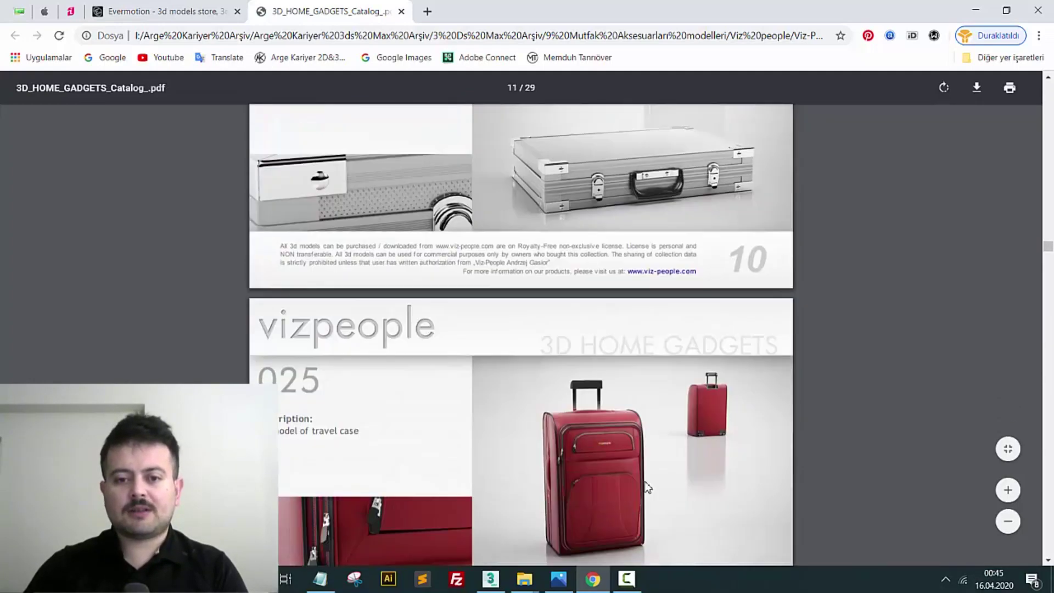
pyautogui.scroll(-6, 654, 482)
pyautogui.scroll(-6, 686, 458)
pyautogui.scroll(-6, 769, 417)
pyautogui.scroll(-5, 879, 379)
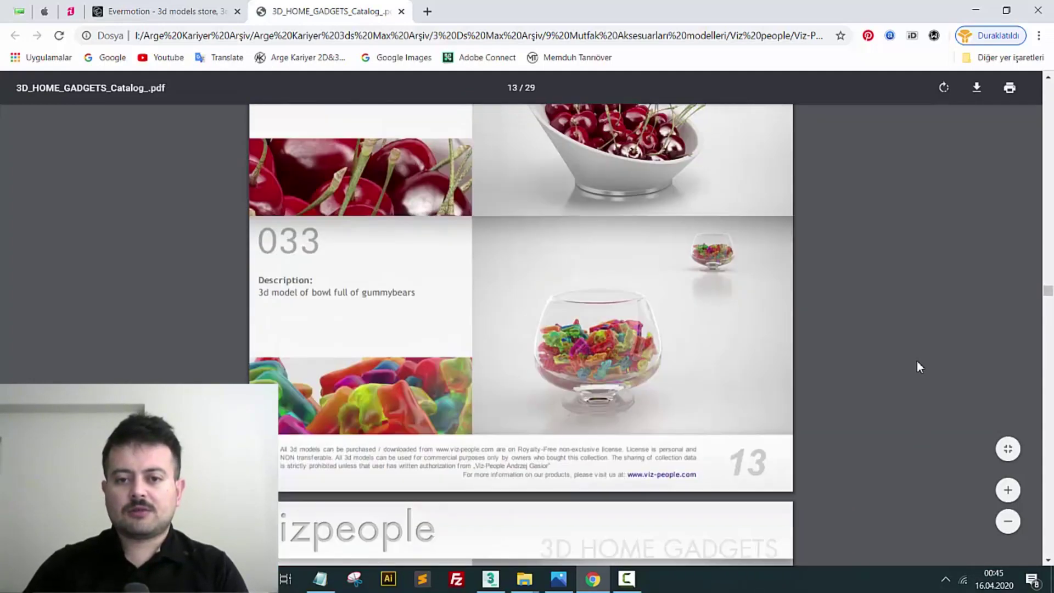
pyautogui.scroll(-5, 978, 352)
pyautogui.scroll(-1, 1047, 338)
pyautogui.scroll(-9, 1048, 339)
pyautogui.moveTo(1049, 343); pyautogui.dragTo(1050, 486)
pyautogui.scroll(1, 314, 225)
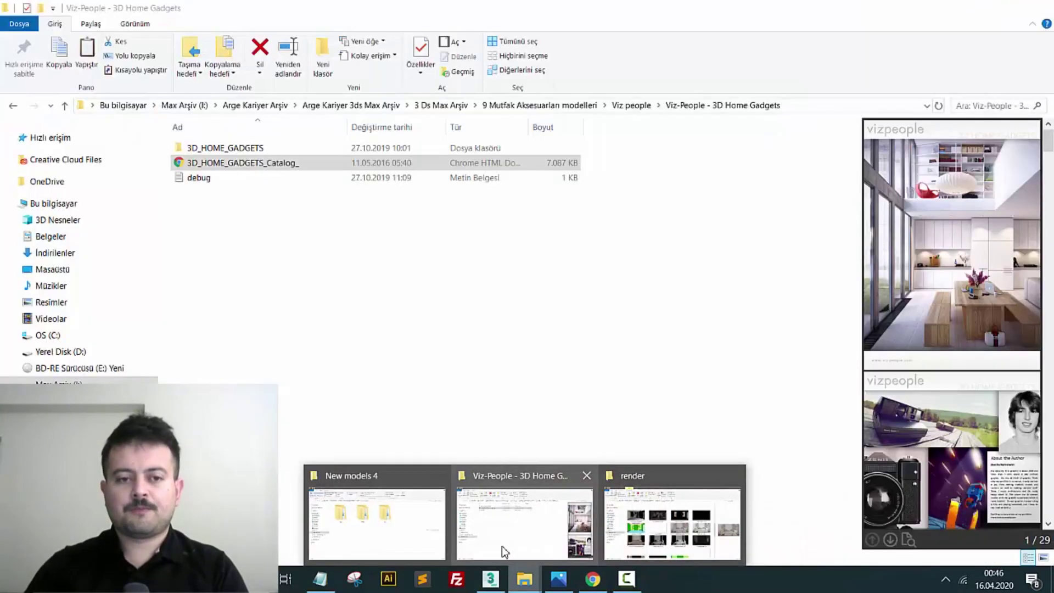
# Navigate into 3D_HOME_GADGETS > MAX and open model folder 067
pyautogui.click(501, 552)
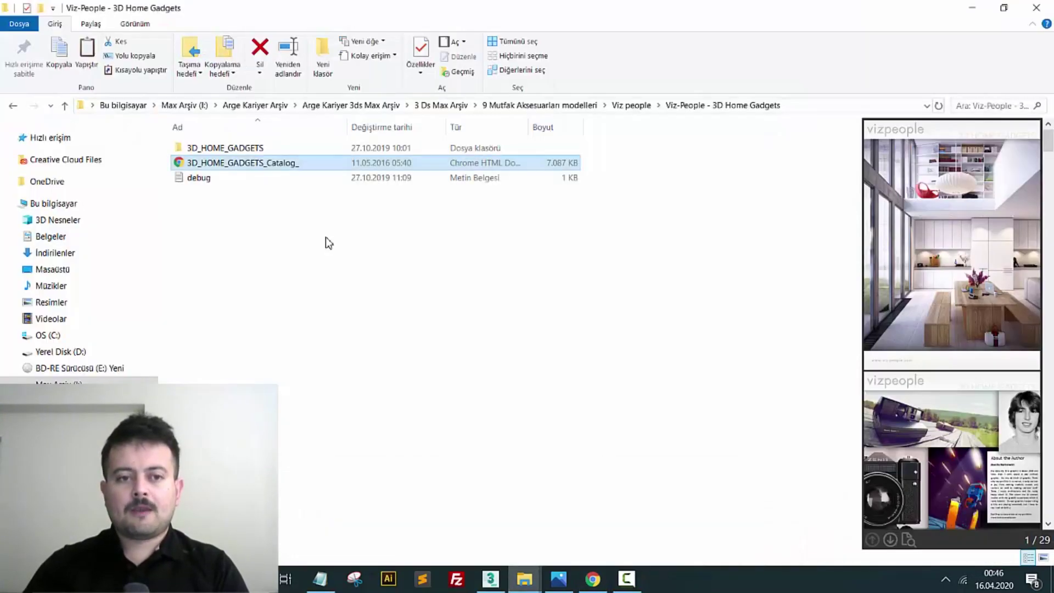
pyautogui.doubleClick(258, 148)
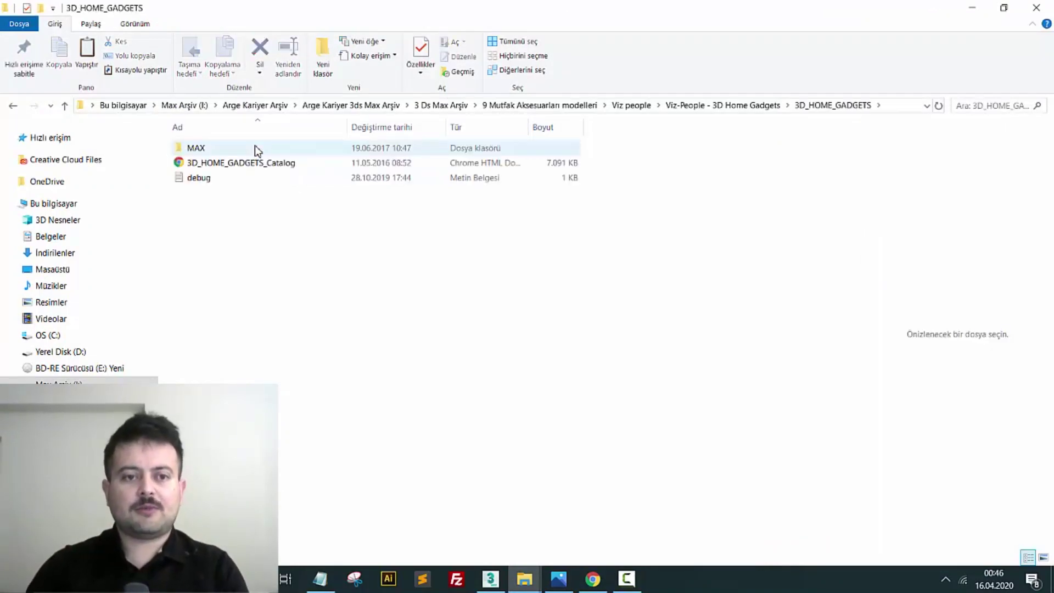
pyautogui.doubleClick(254, 146)
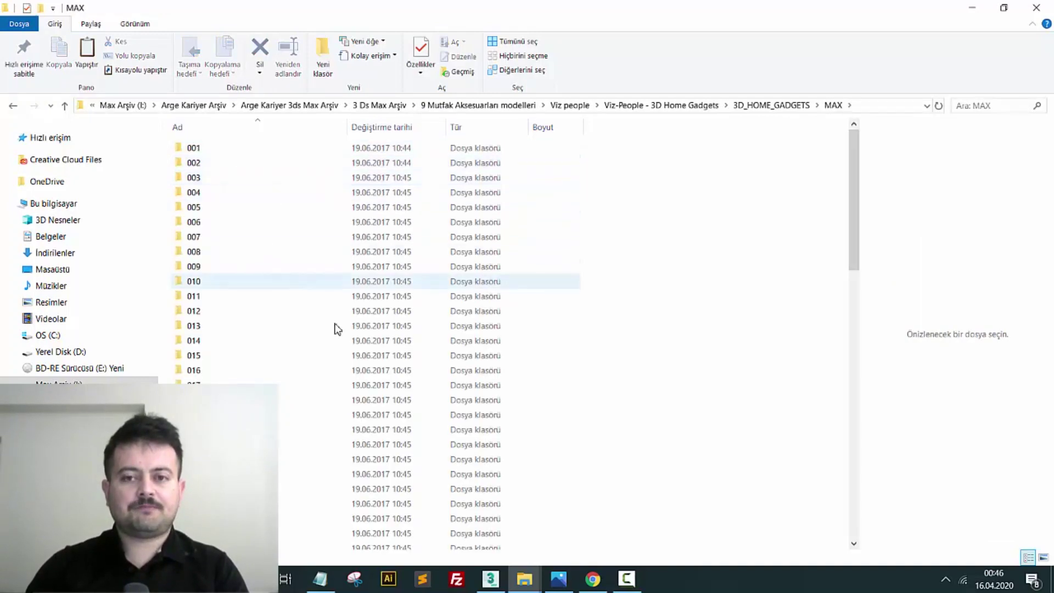
pyautogui.scroll(-3, 318, 320)
pyautogui.scroll(-3, 283, 309)
pyautogui.scroll(-3, 250, 363)
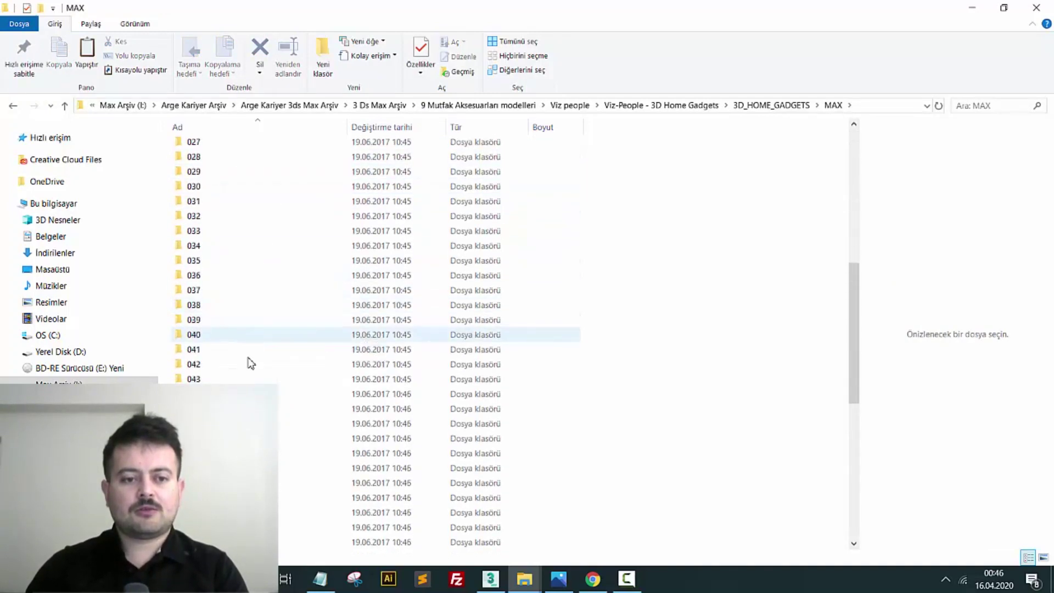
pyautogui.scroll(-2, 251, 363)
pyautogui.scroll(-5, 253, 407)
pyautogui.click(253, 424)
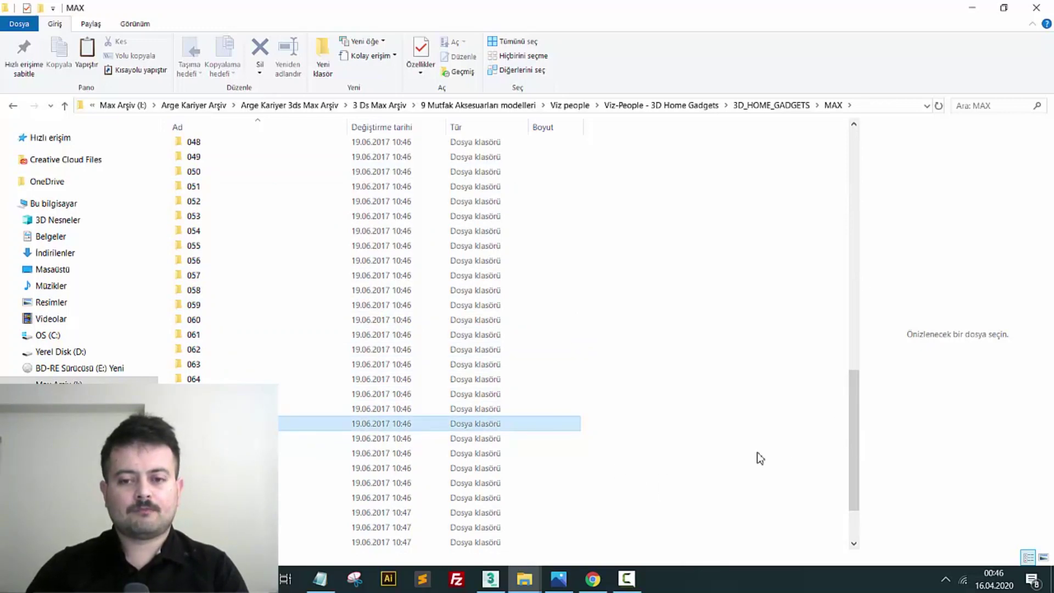
pyautogui.click(1036, 8)
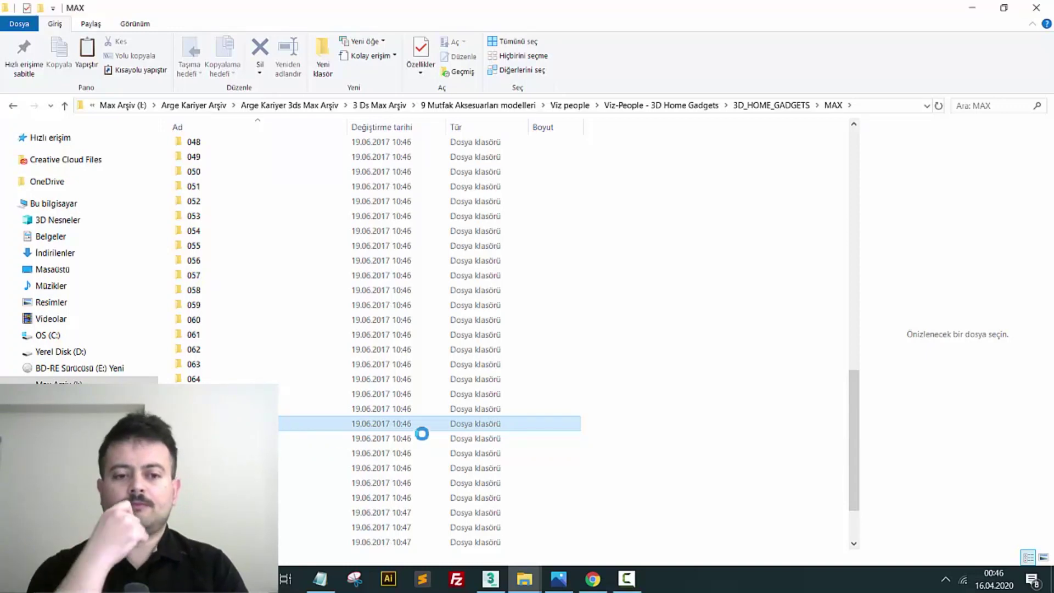
# Select all the DVD cover textures and show the folder as extra-large icons
pyautogui.scroll(-1, 385, 385)
pyautogui.scroll(1, 357, 303)
pyautogui.click(286, 182)
pyautogui.scroll(-1, 494, 384)
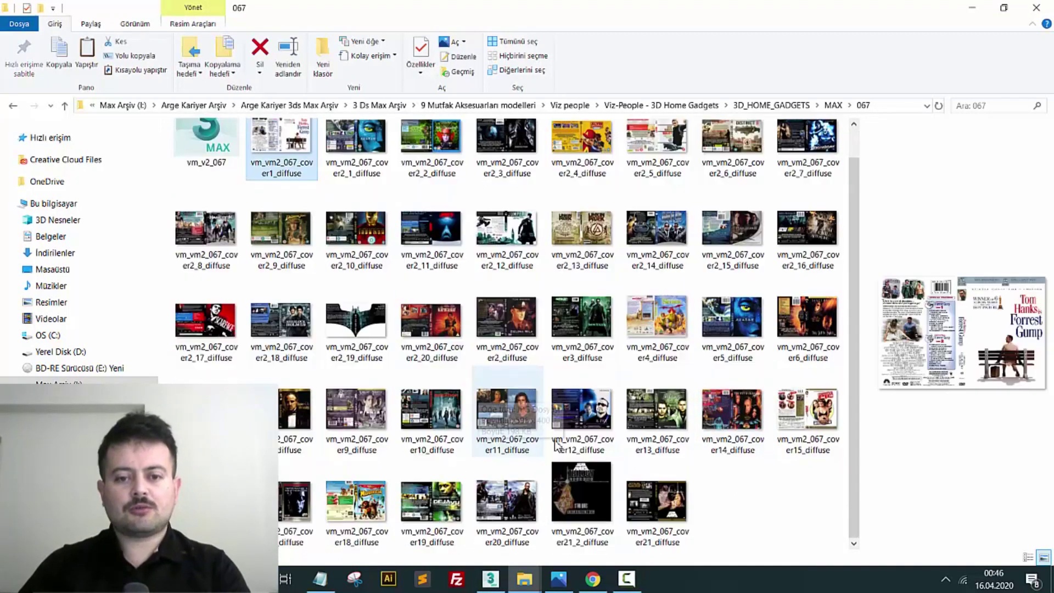
pyautogui.keyDown('shift'); pyautogui.click(678, 518); pyautogui.keyUp('shift')
pyautogui.scroll(1, 719, 521)
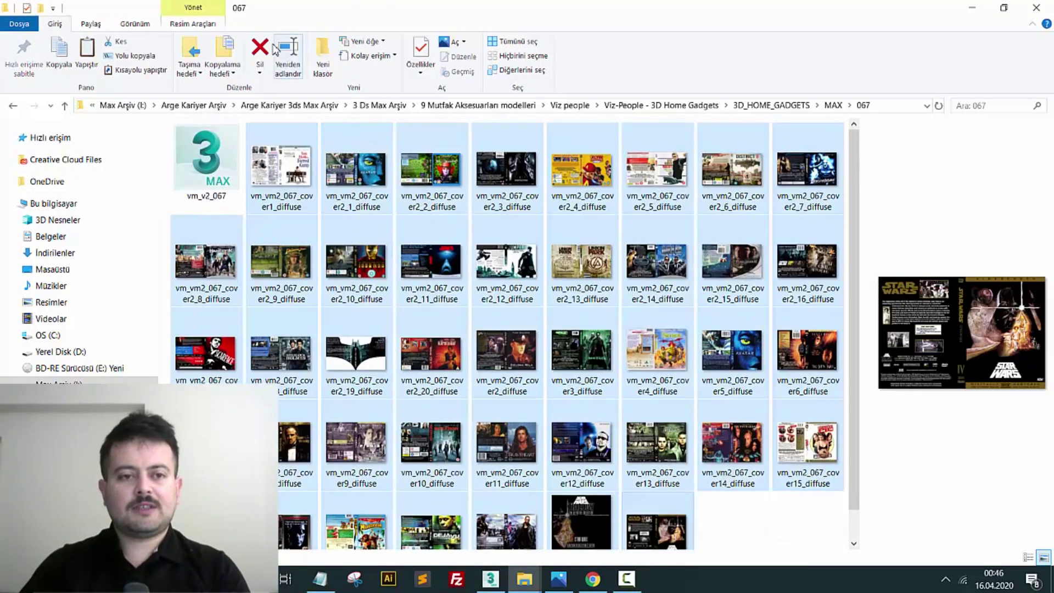
pyautogui.click(147, 24)
pyautogui.click(144, 43)
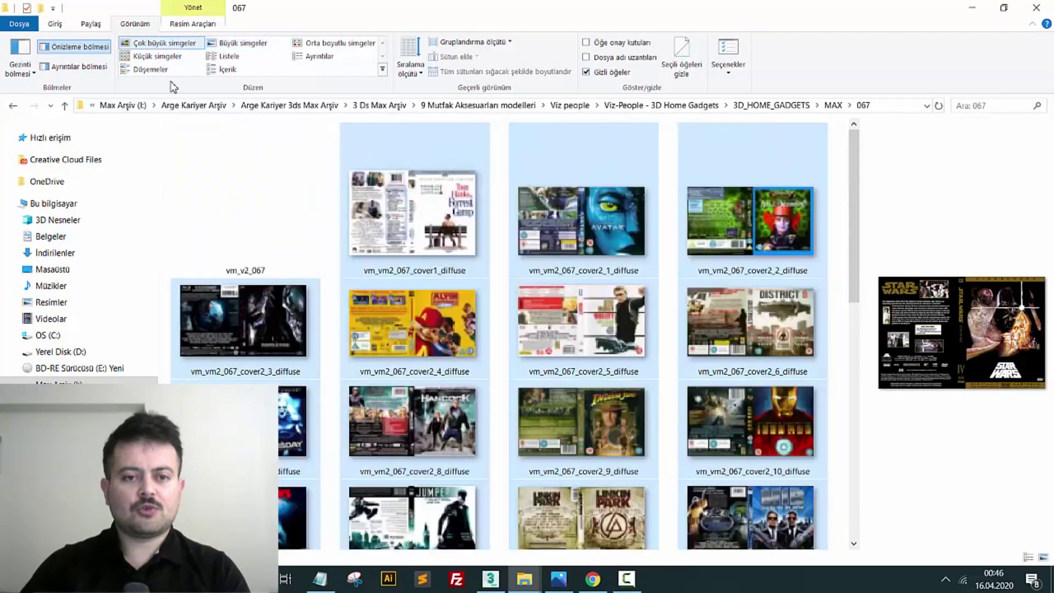
# Check the Avatar cover texture, select the vm_v2_067 scene file, and return to 3ds Max
pyautogui.click(614, 335)
pyautogui.press('Up')
pyautogui.scroll(-3, 440, 274)
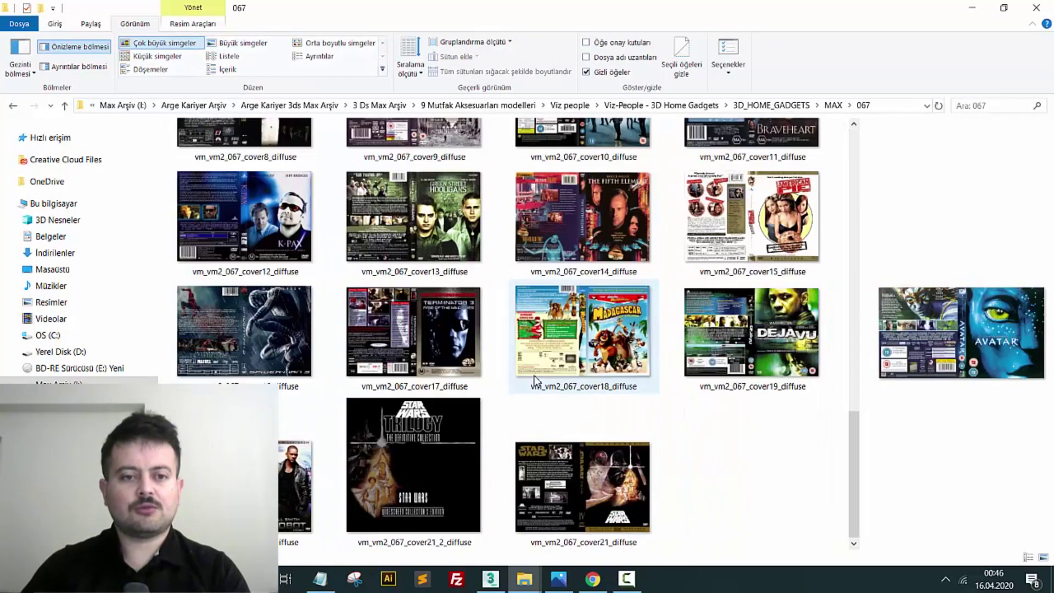
pyautogui.scroll(3, 385, 247)
pyautogui.click(269, 223)
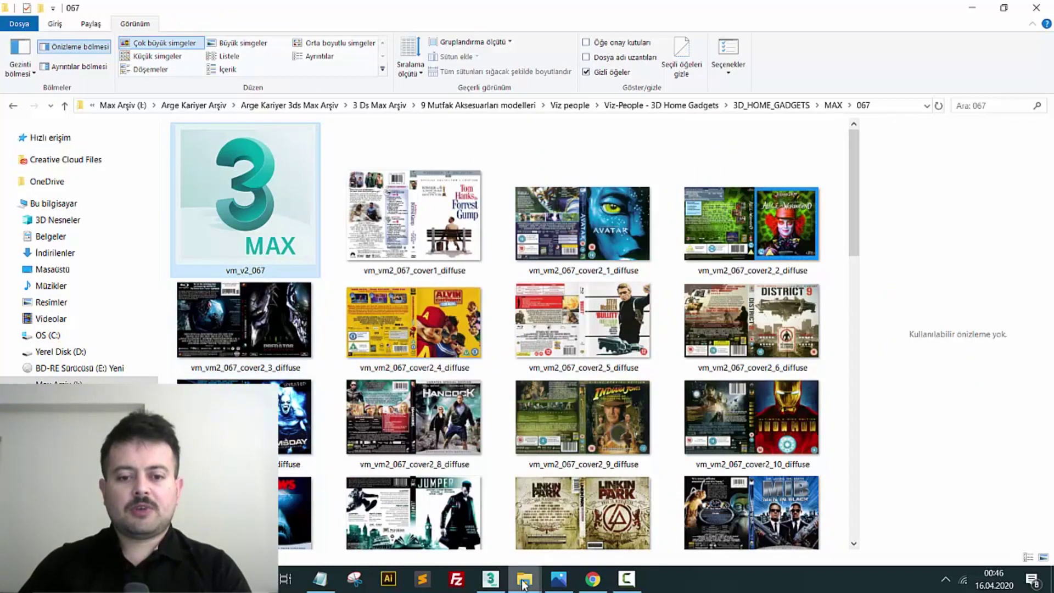
pyautogui.click(491, 579)
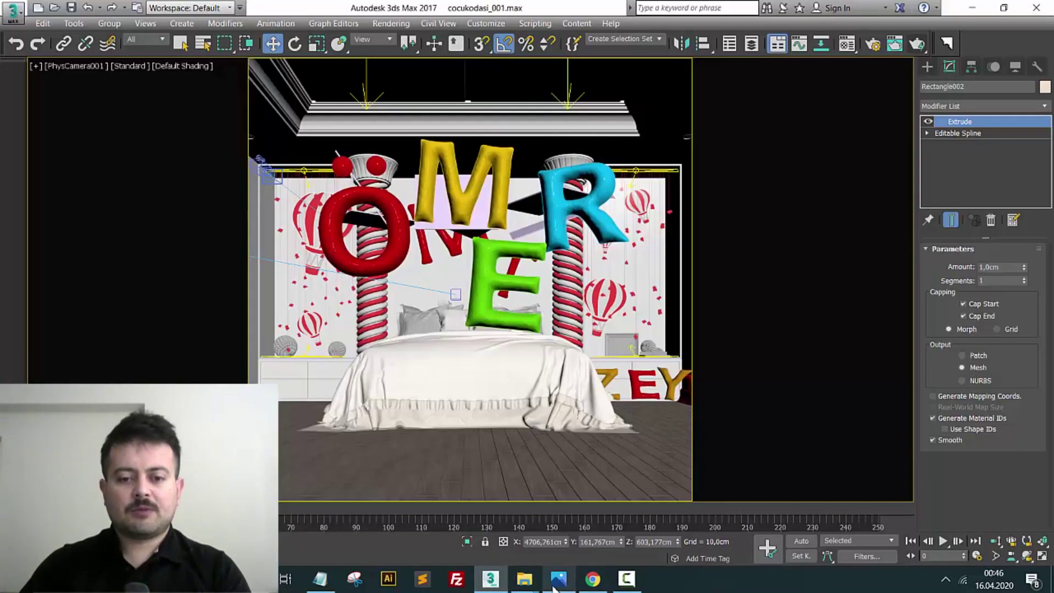
# Check the reference image in Photos, then return to 3ds Max with edged faces shown
pyautogui.click(559, 579)
pyautogui.click(486, 582)
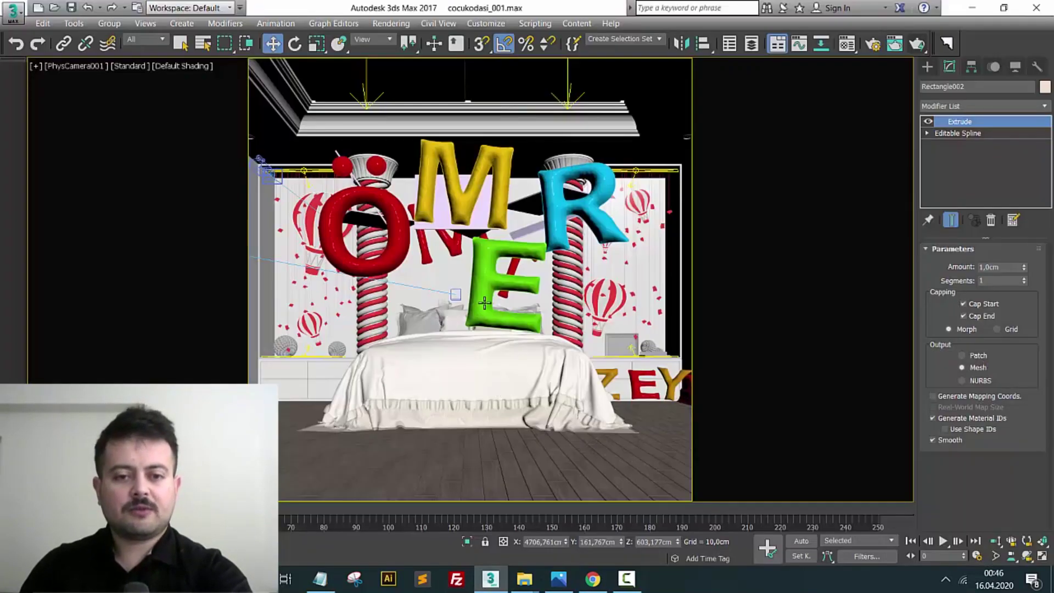
pyautogui.press('F4')
# Hide the floating letter group, the pink cloth above the bed, and the MT wall letters
pyautogui.click(493, 280)
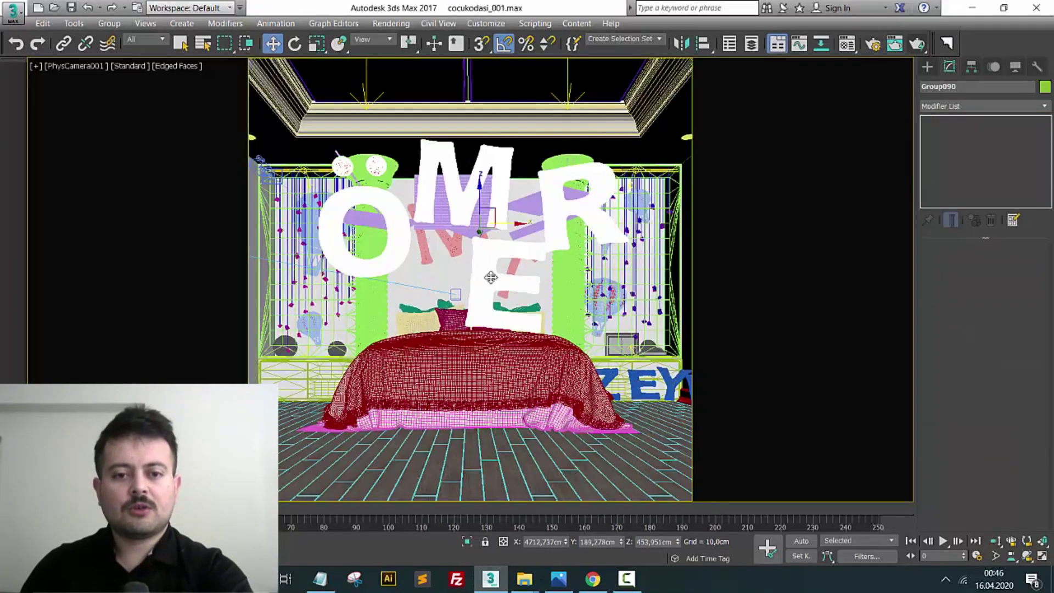
pyautogui.rightClick(486, 278)
pyautogui.click(516, 232)
pyautogui.click(485, 212)
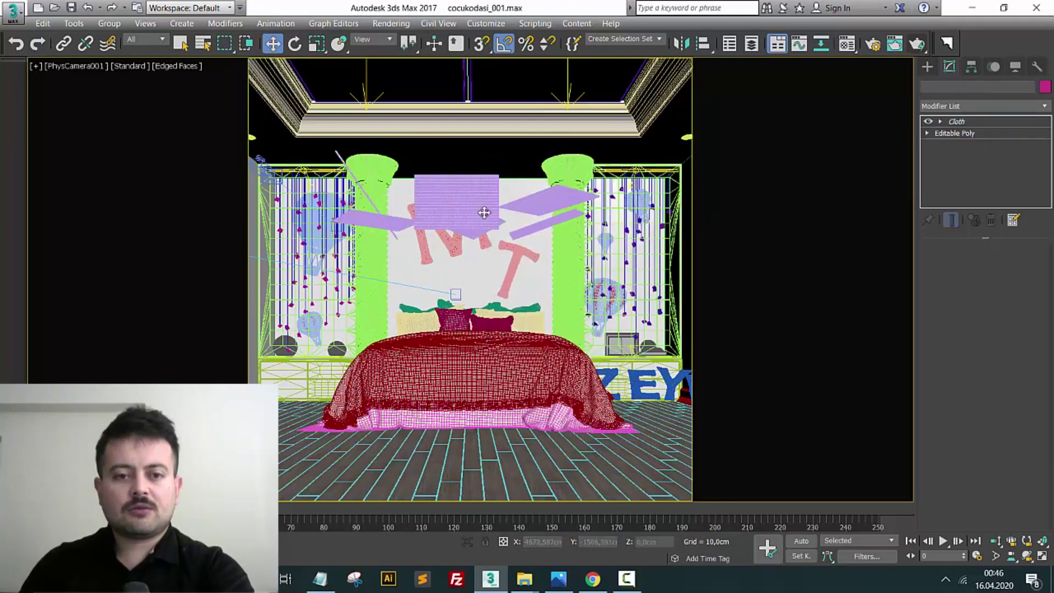
pyautogui.rightClick(485, 212)
pyautogui.click(516, 176)
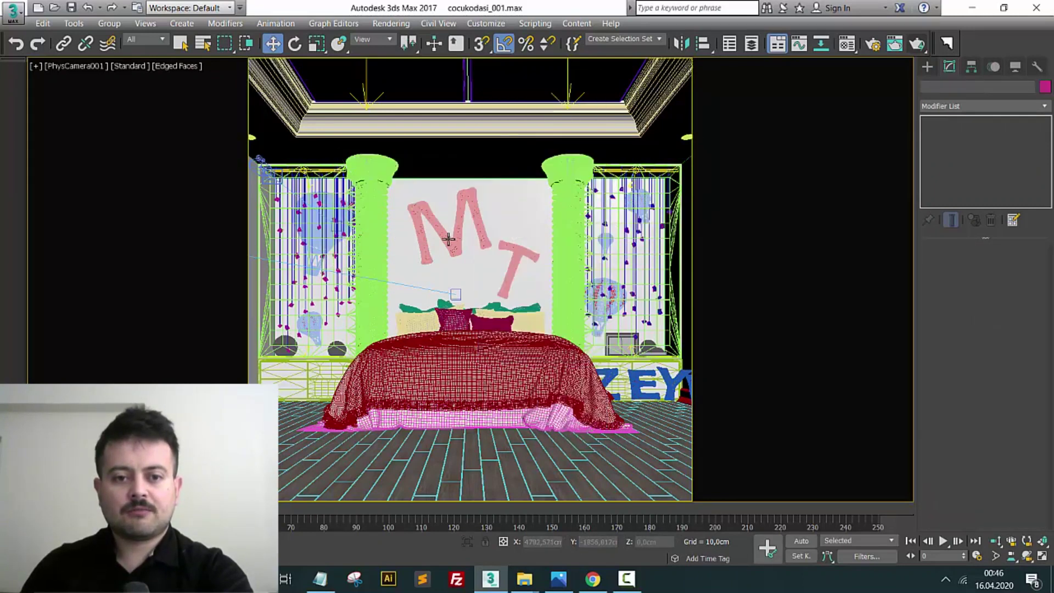
pyautogui.press('F3')
pyautogui.click(456, 239)
pyautogui.rightClick(456, 239)
pyautogui.click(487, 204)
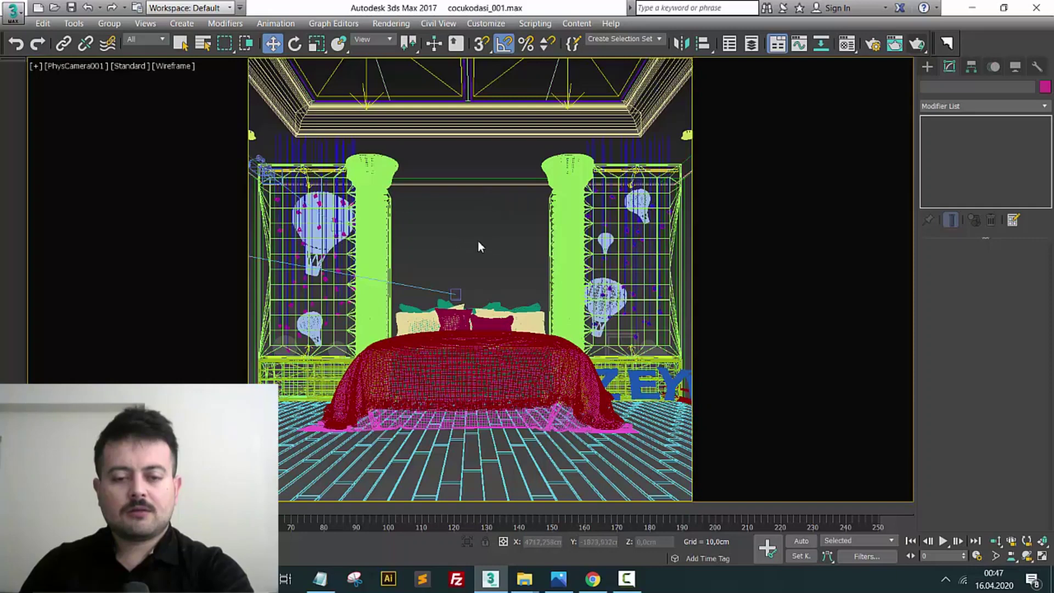
# Switch to a shaded Perspective view and zoom out to see the whole room
pyautogui.press('F3')
pyautogui.press('p')
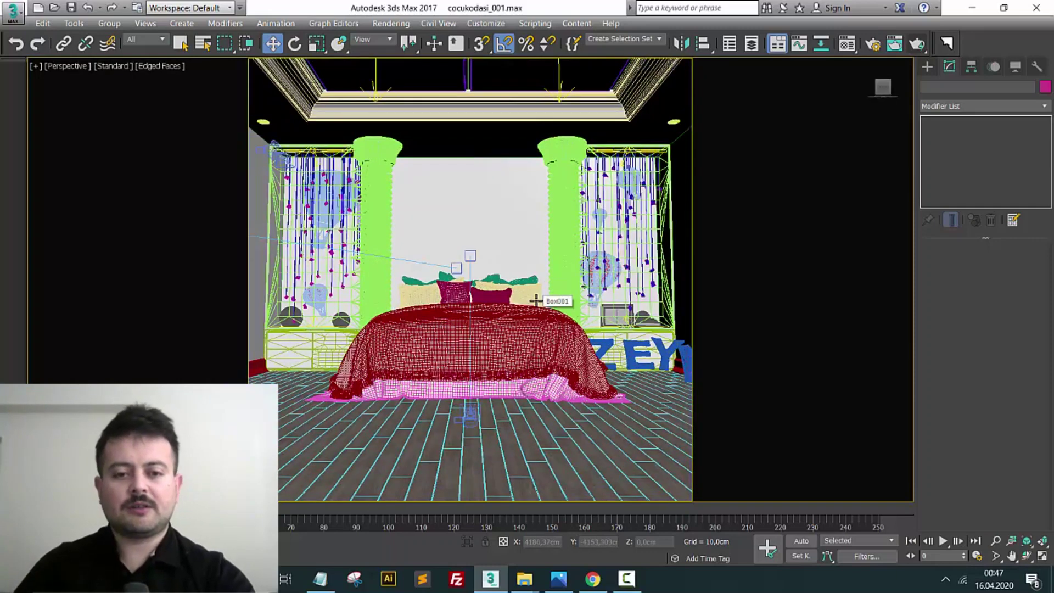
pyautogui.scroll(2, 536, 301)
pyautogui.scroll(-5, 534, 120)
pyautogui.scroll(-5, 341, 252)
pyautogui.scroll(-5, 438, 278)
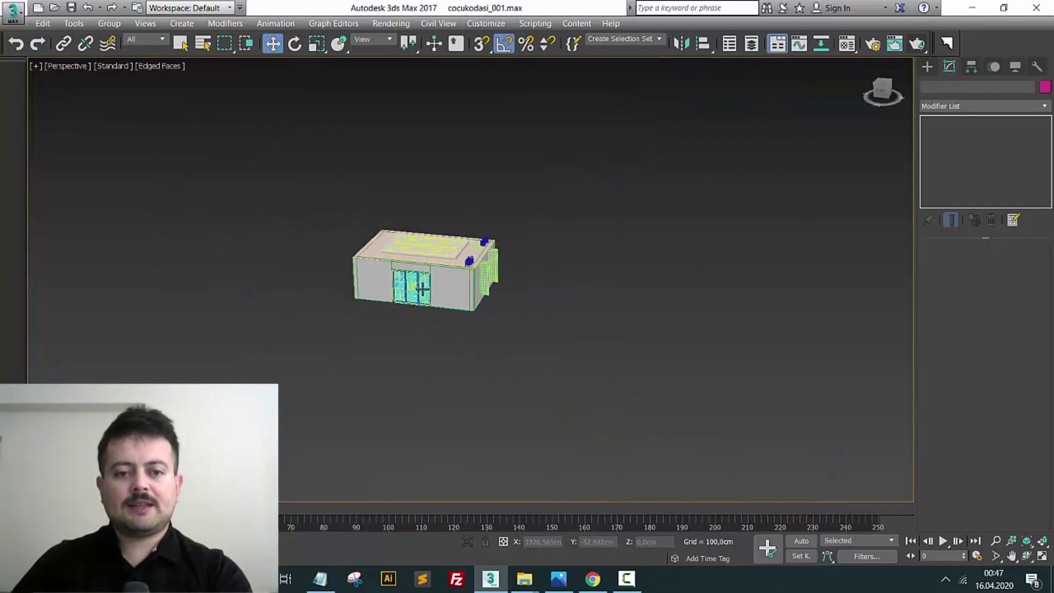
pyautogui.scroll(5, 487, 287)
pyautogui.scroll(-2, 480, 266)
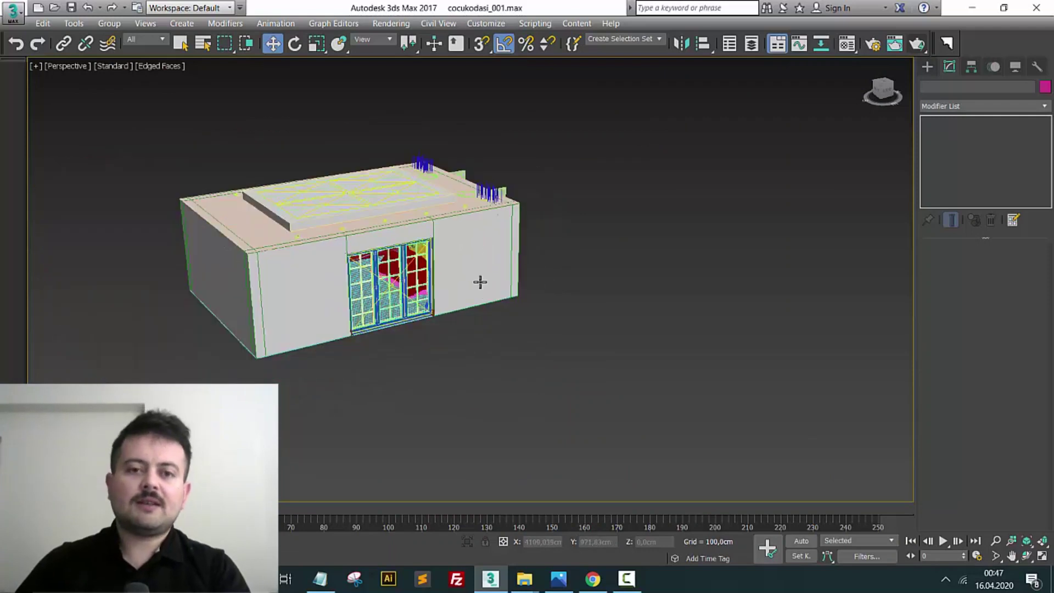
pyautogui.moveTo(524, 579)
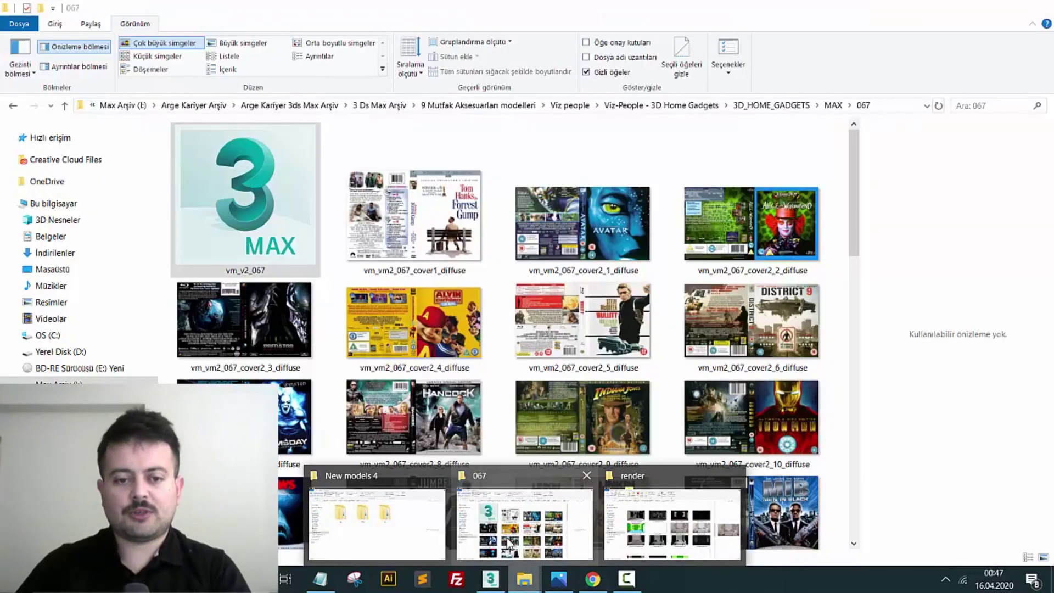
# Drag vm_v2_067.max from Explorer into the viewport and merge it, adding DADPLACEGROUP001
pyautogui.click(509, 543)
pyautogui.scroll(-3, 330, 330)
pyautogui.scroll(3, 286, 274)
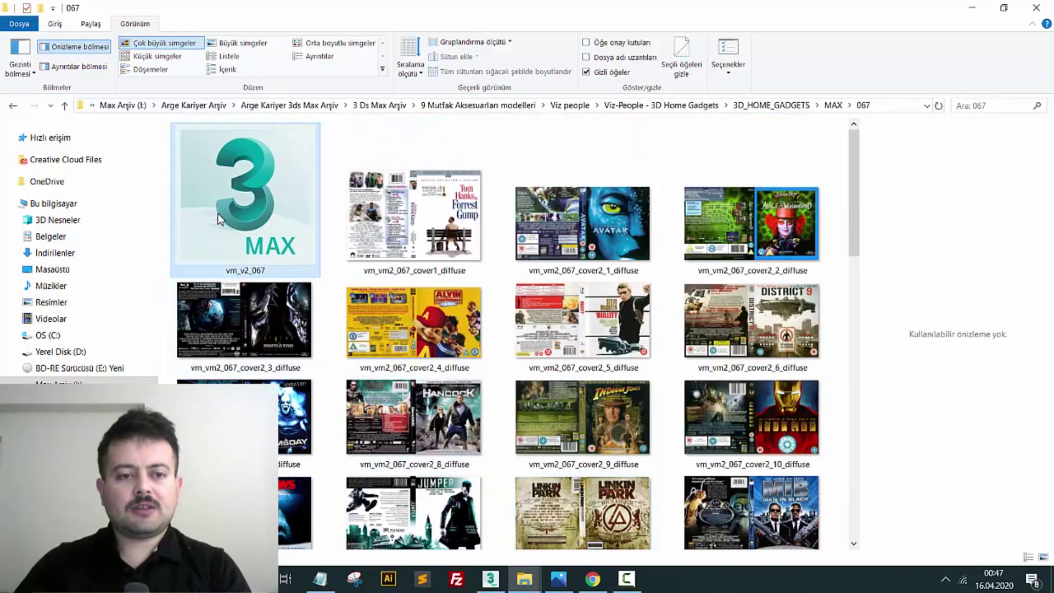
pyautogui.moveTo(233, 217)
pyautogui.mouseDown()
pyautogui.moveTo(501, 588)
pyautogui.moveTo(570, 416)
pyautogui.mouseUp()
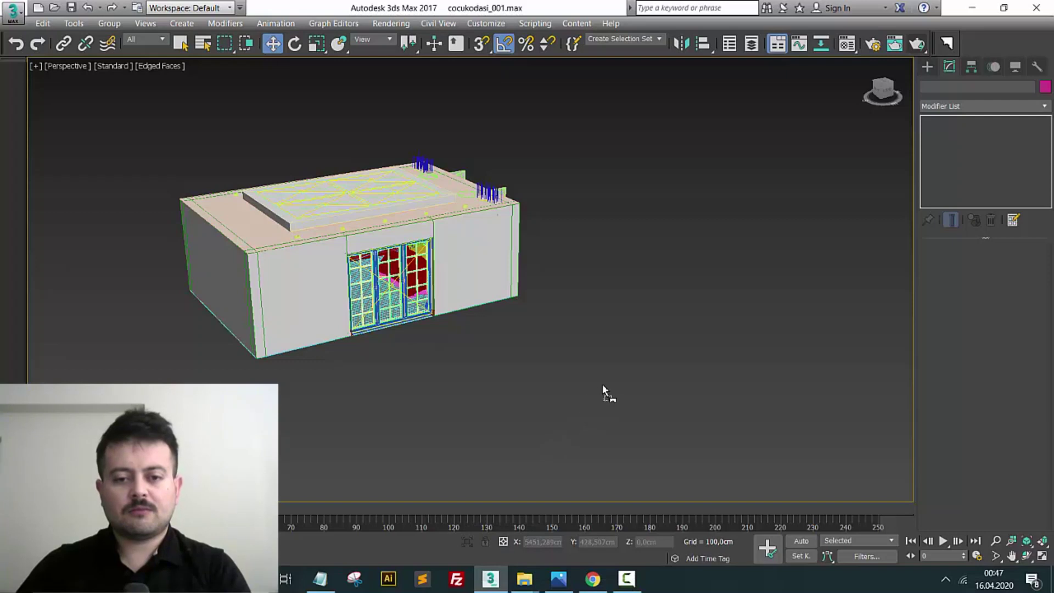
pyautogui.moveTo(602, 384); pyautogui.dragTo(602, 384)
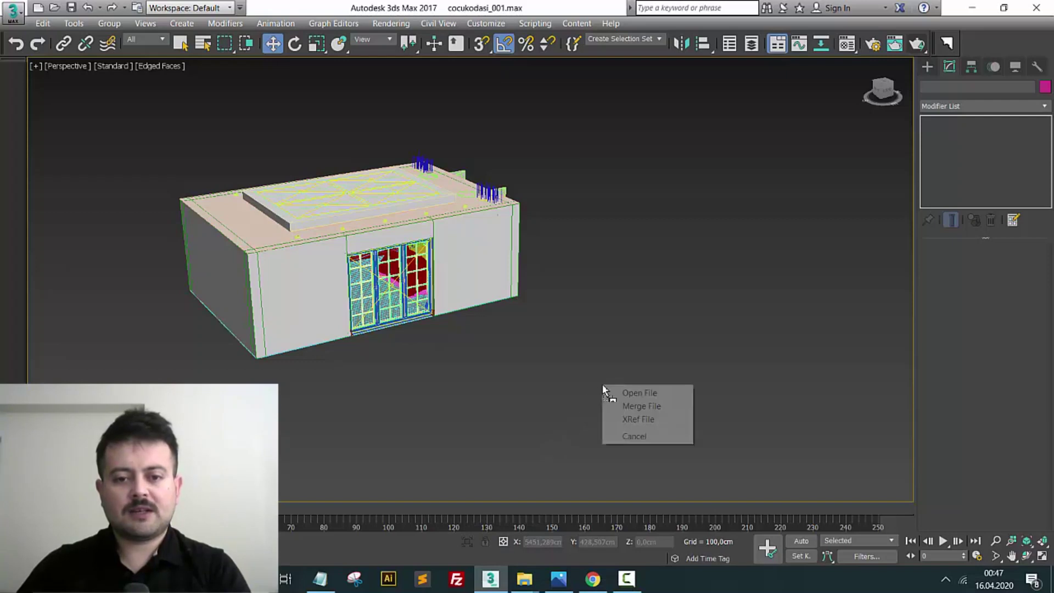
pyautogui.click(626, 408)
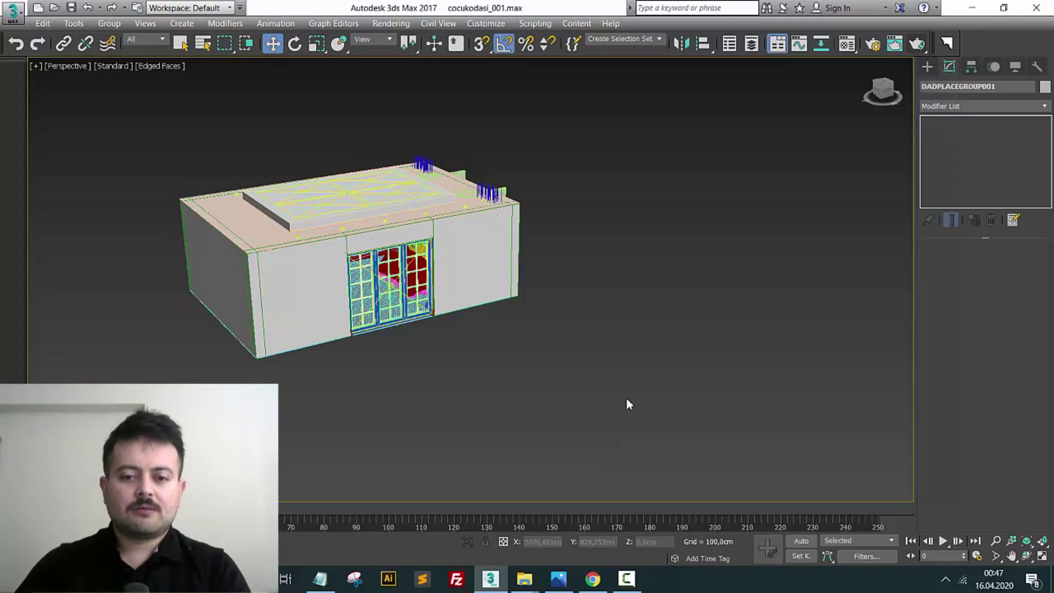
# Place the merged DVD stacks, frame them with Zoom Extents, and switch to Default Shading
pyautogui.click(626, 397)
pyautogui.press('z')
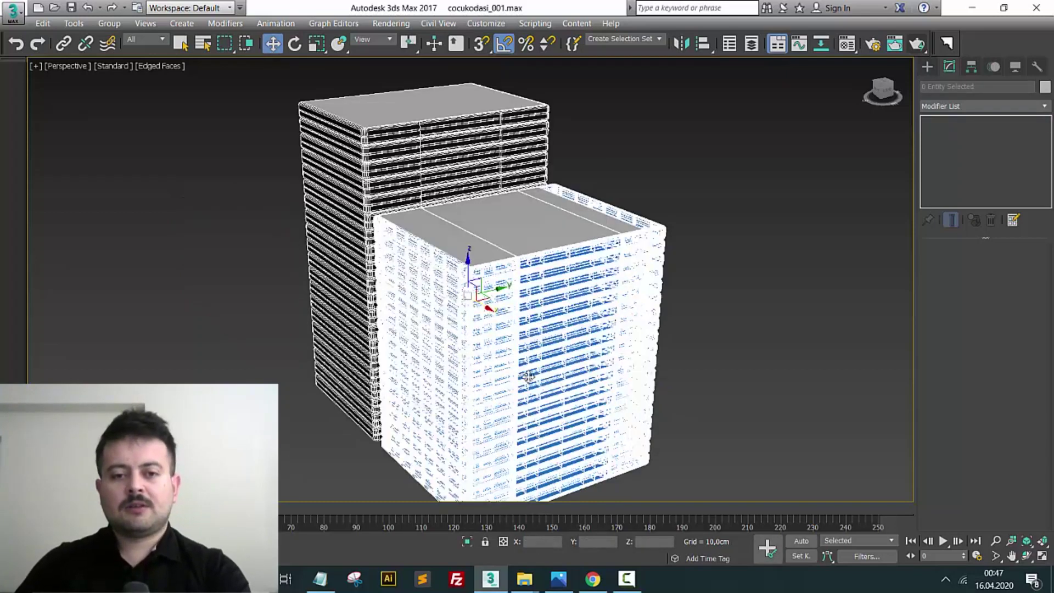
pyautogui.press('F4')
pyautogui.scroll(3, 598, 252)
pyautogui.scroll(2, 598, 252)
pyautogui.scroll(-5, 557, 306)
# Orbit, pan and zoom around the black and blue DVD stacks from several angles
pyautogui.moveTo(558, 306)
pyautogui.keyDown('alt'); pyautogui.mouseDown(button='middle')
pyautogui.moveTo(642, 293)
pyautogui.moveTo(513, 230)
pyautogui.moveTo(593, 264)
pyautogui.moveTo(545, 282)
pyautogui.moveTo(479, 281)
pyautogui.moveTo(419, 261)
pyautogui.mouseUp(button='middle'); pyautogui.keyUp('alt')
pyautogui.moveTo(643, 226)
pyautogui.mouseDown(button='middle')
pyautogui.moveTo(663, 247)
pyautogui.moveTo(575, 240)
pyautogui.mouseUp(button='middle')
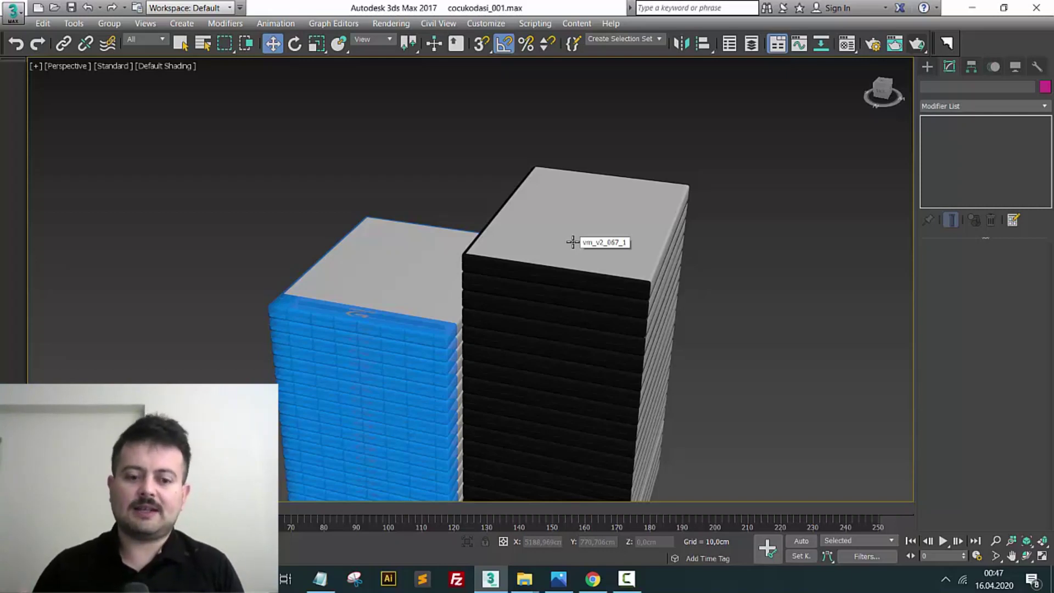
pyautogui.keyDown('alt'); pyautogui.moveTo(573, 243); pyautogui.dragTo(482, 298, button='middle'); pyautogui.keyUp('alt')
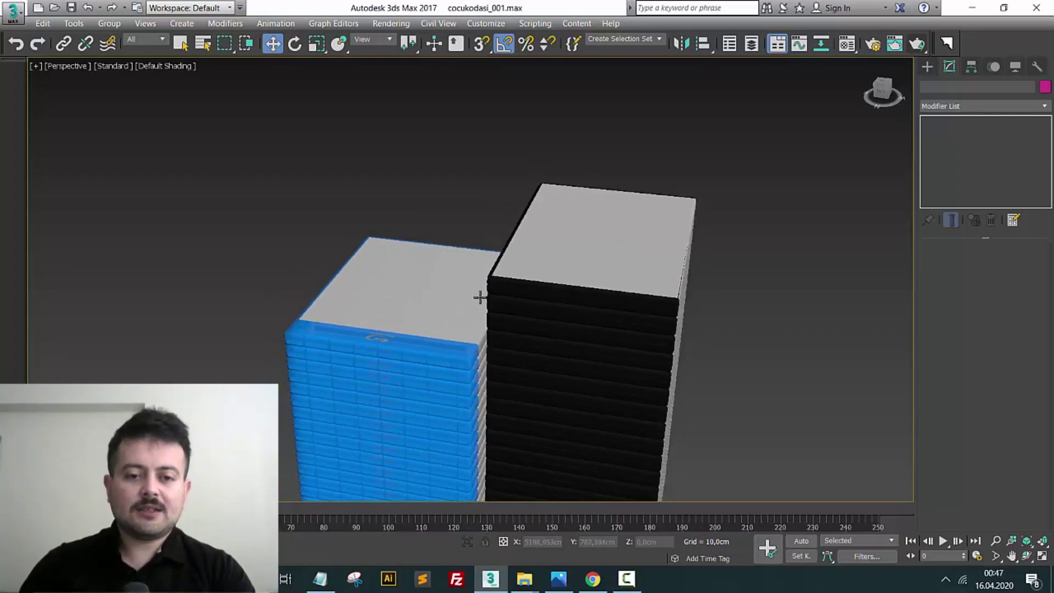
pyautogui.scroll(3, 558, 294)
pyautogui.scroll(2, 583, 280)
pyautogui.keyDown('alt'); pyautogui.moveTo(583, 280); pyautogui.dragTo(569, 270, button='middle'); pyautogui.keyUp('alt')
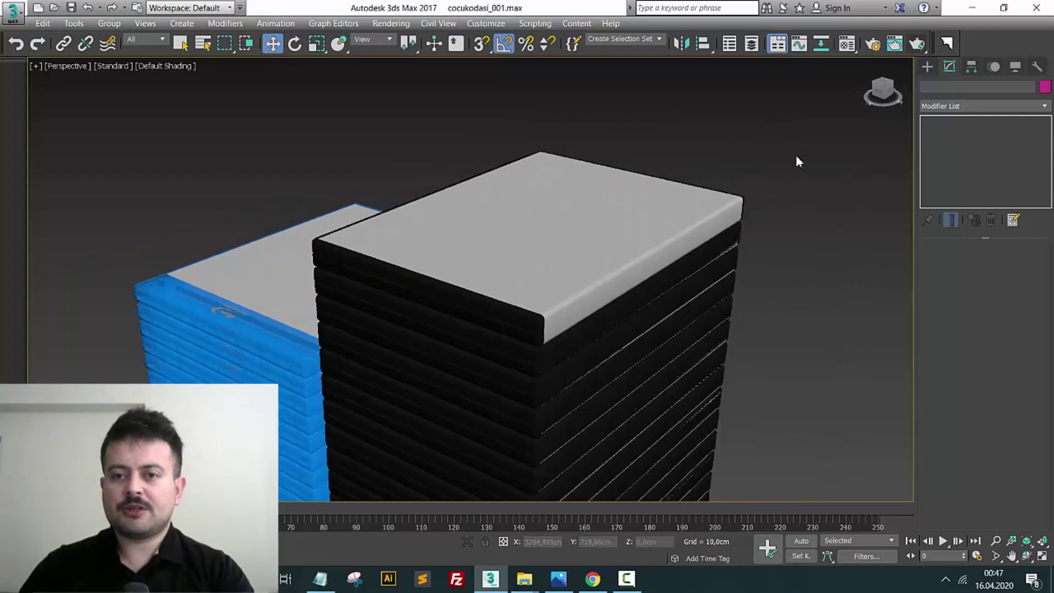
pyautogui.moveTo(579, 223)
pyautogui.keyDown('alt'); pyautogui.mouseDown(button='middle')
pyautogui.moveTo(548, 207)
pyautogui.moveTo(543, 189)
pyautogui.mouseUp(button='middle'); pyautogui.keyUp('alt')
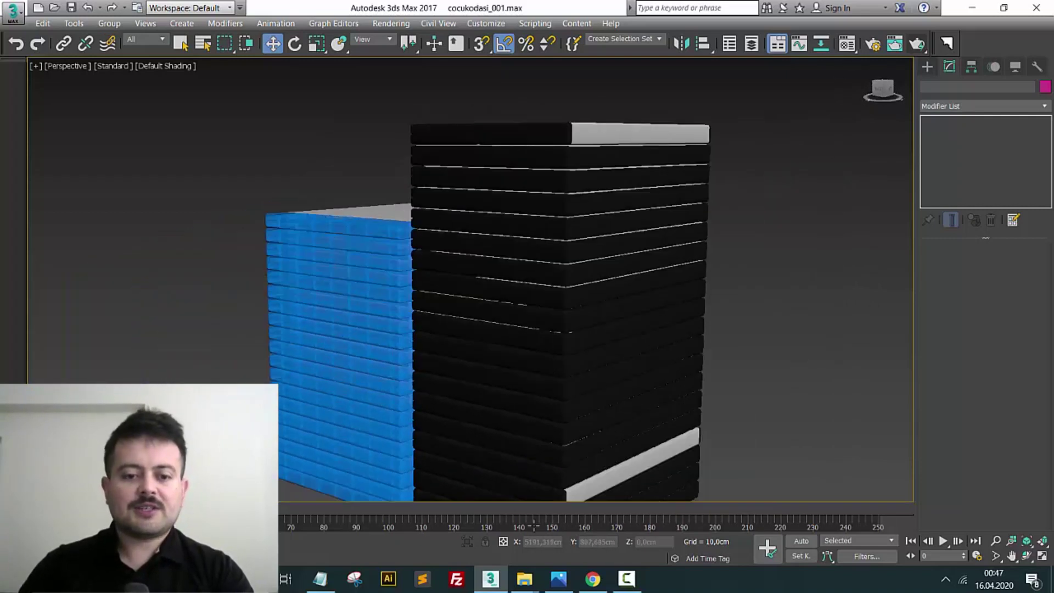
pyautogui.click(540, 541)
# Select the cover images cover2_4 through cover21, then switch back to 3ds Max
pyautogui.scroll(-5, 352, 291)
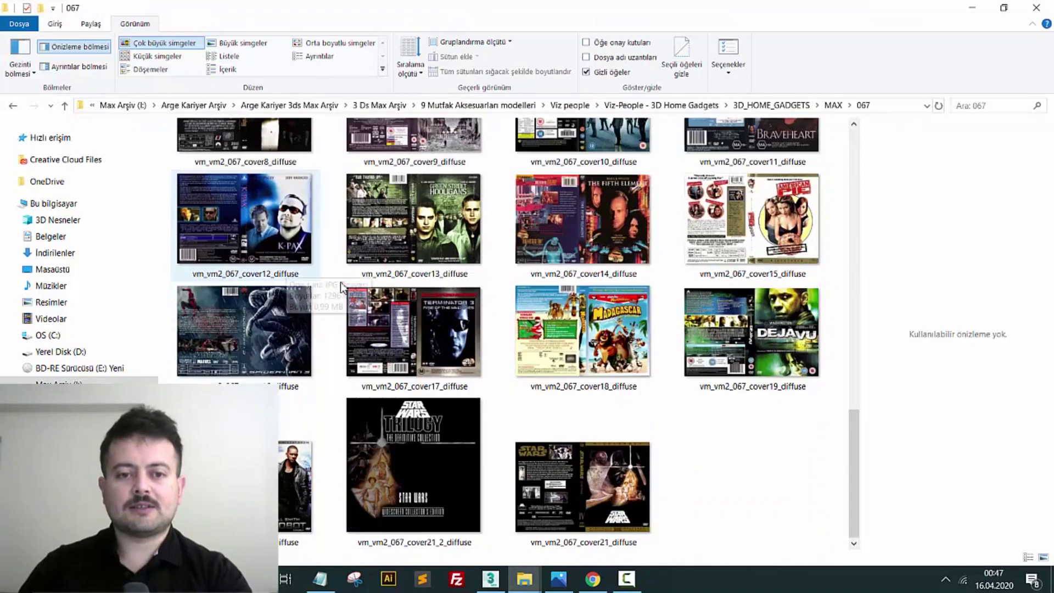
pyautogui.scroll(3, 352, 291)
pyautogui.click(417, 165)
pyautogui.scroll(2, 489, 340)
pyautogui.scroll(-10, 489, 341)
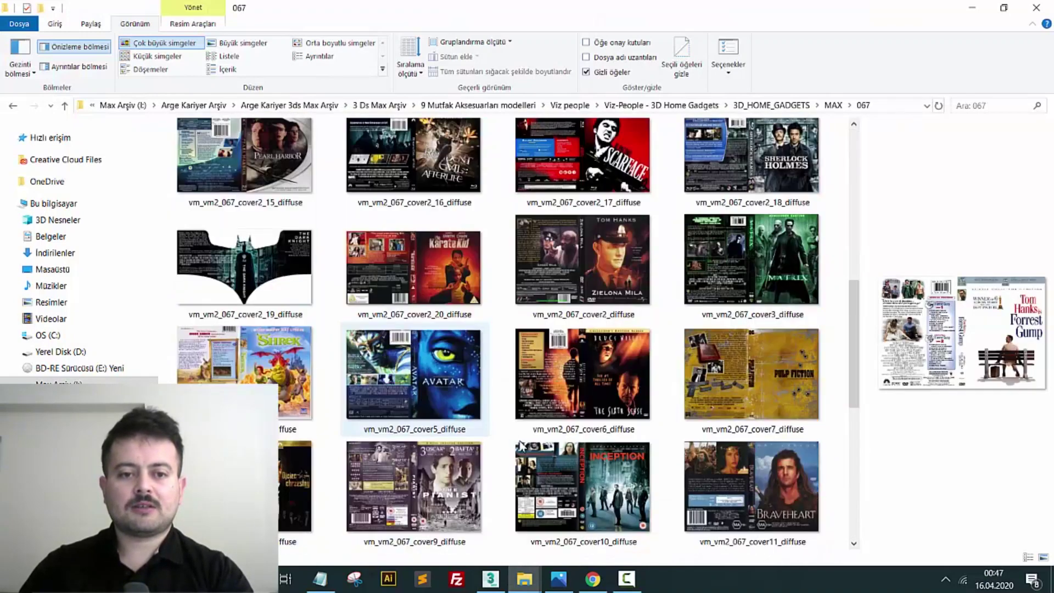
pyautogui.scroll(-5, 489, 340)
pyautogui.keyDown('shift'); pyautogui.click(598, 500); pyautogui.keyUp('shift')
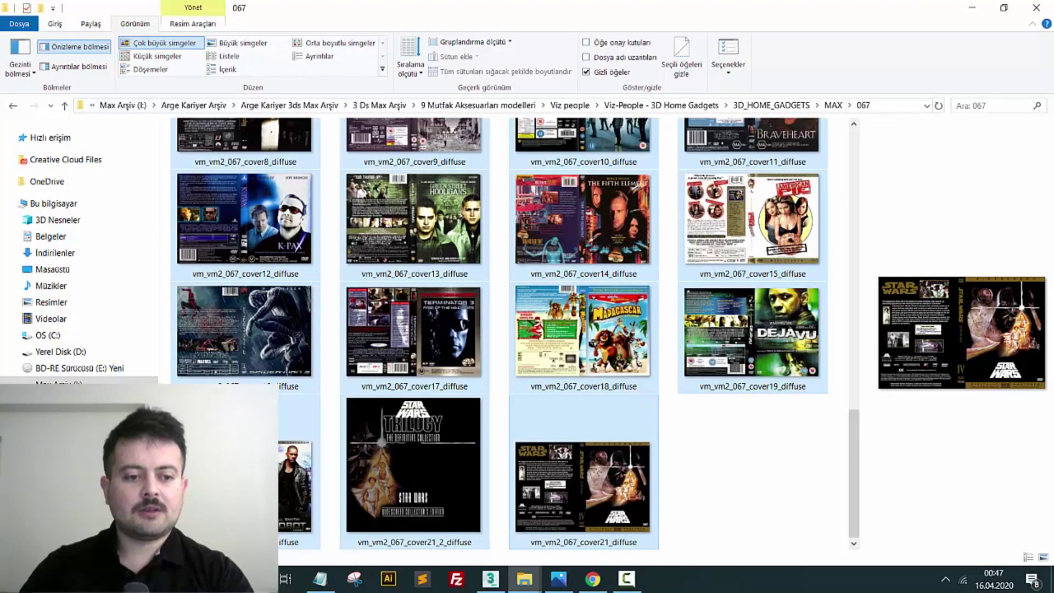
pyautogui.click(491, 579)
# Pick the DVD stack's vm_v2_067_1 material into an empty Material Editor slot
pyautogui.scroll(6, 764, 294)
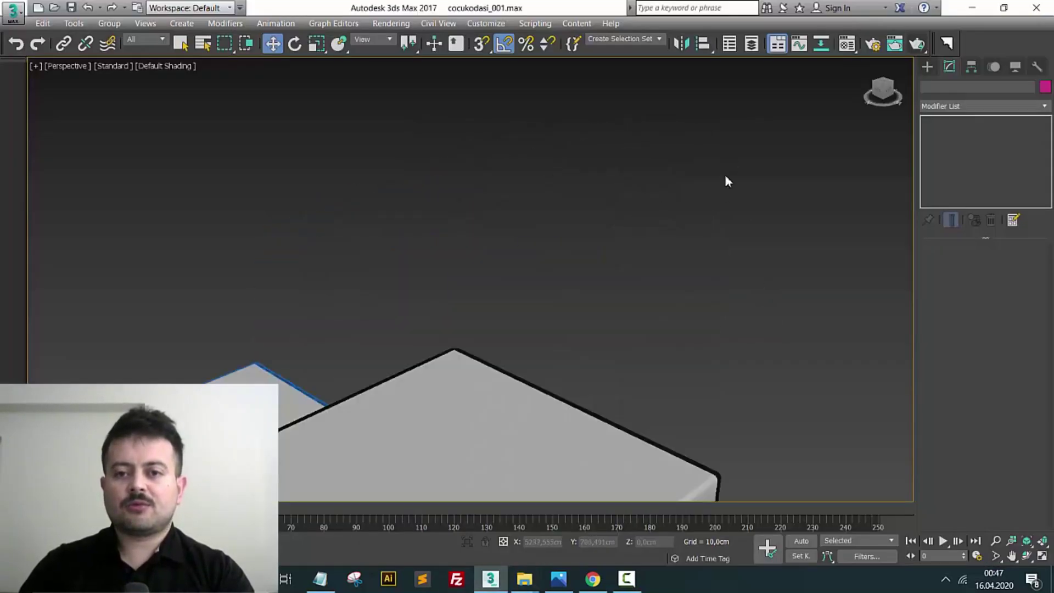
pyautogui.scroll(3, 719, 192)
pyautogui.click(855, 45)
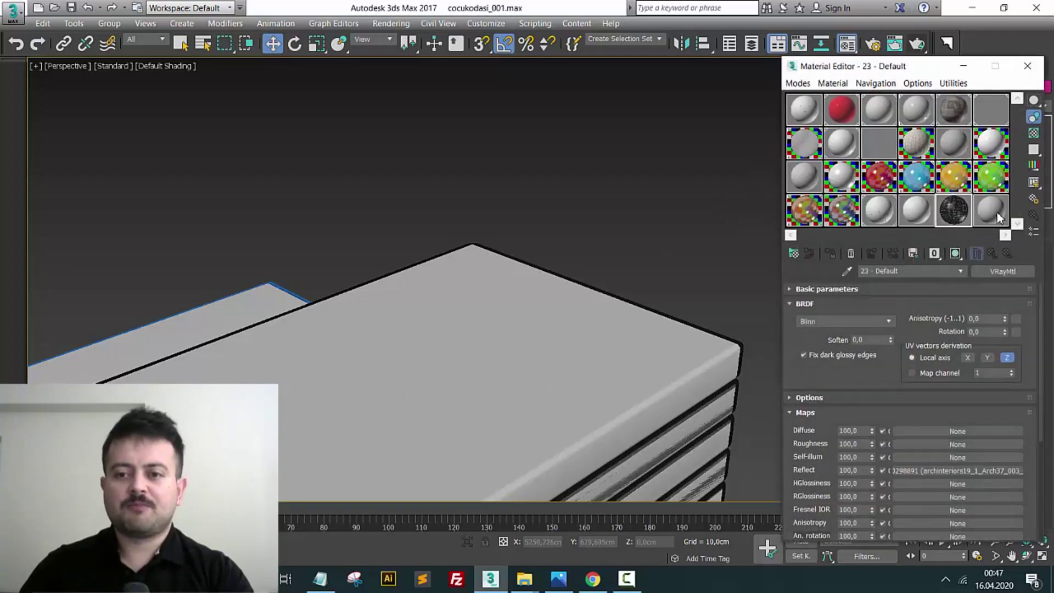
pyautogui.click(995, 214)
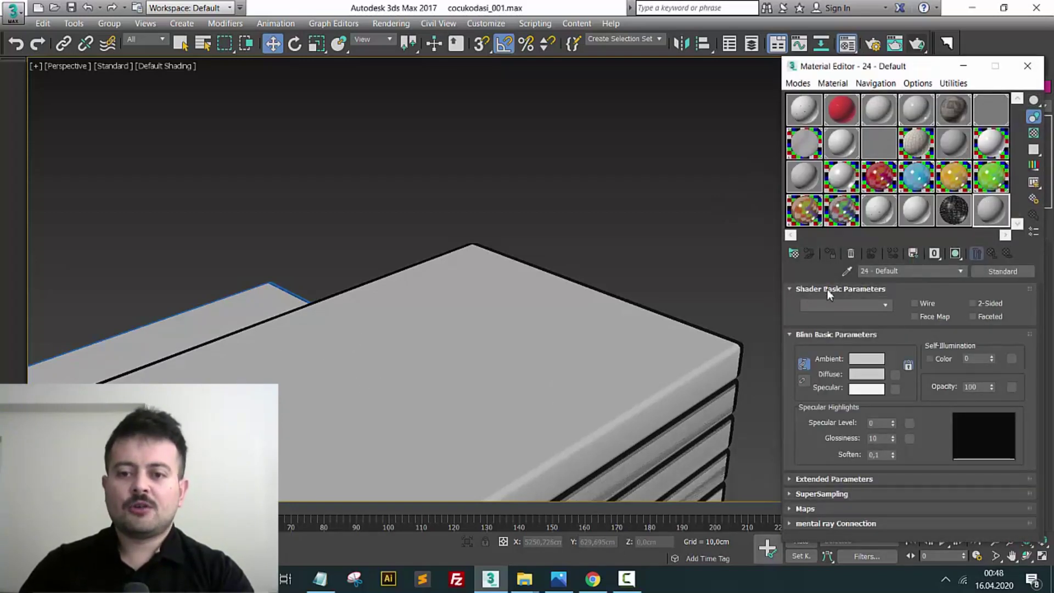
pyautogui.click(847, 271)
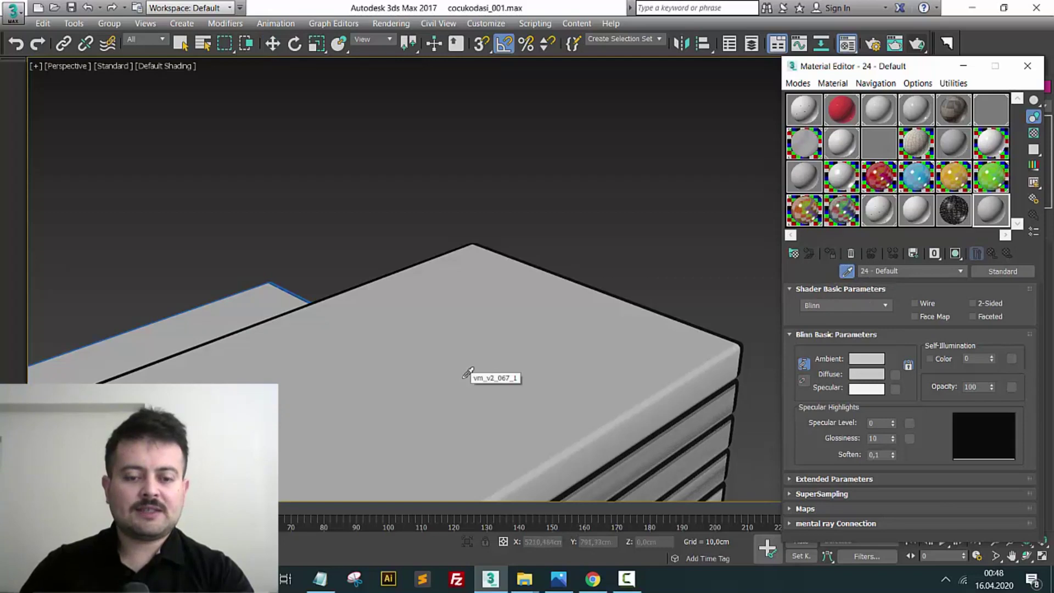
pyautogui.click(465, 379)
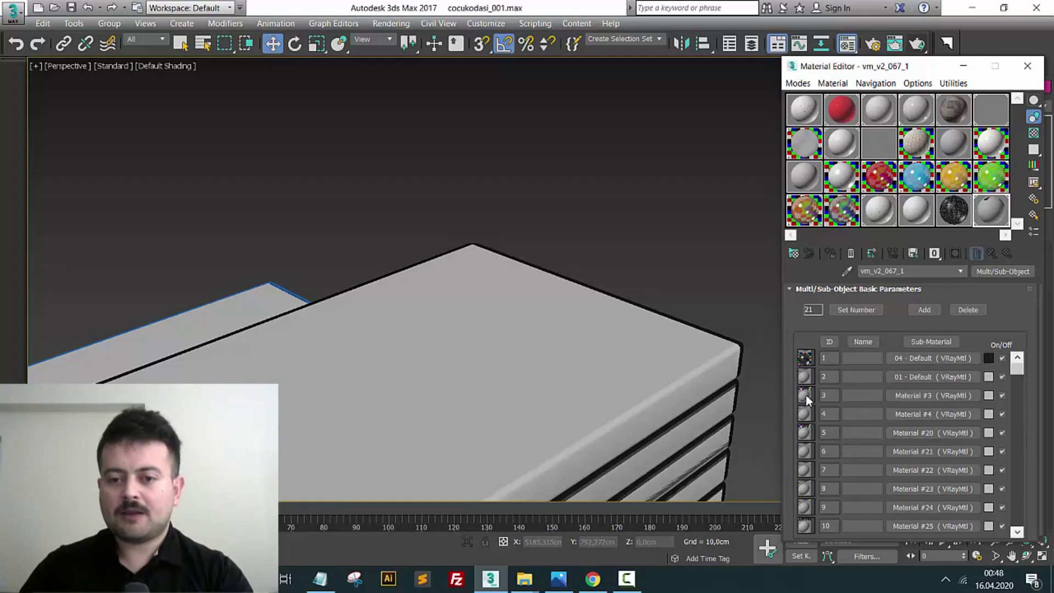
pyautogui.doubleClick(992, 214)
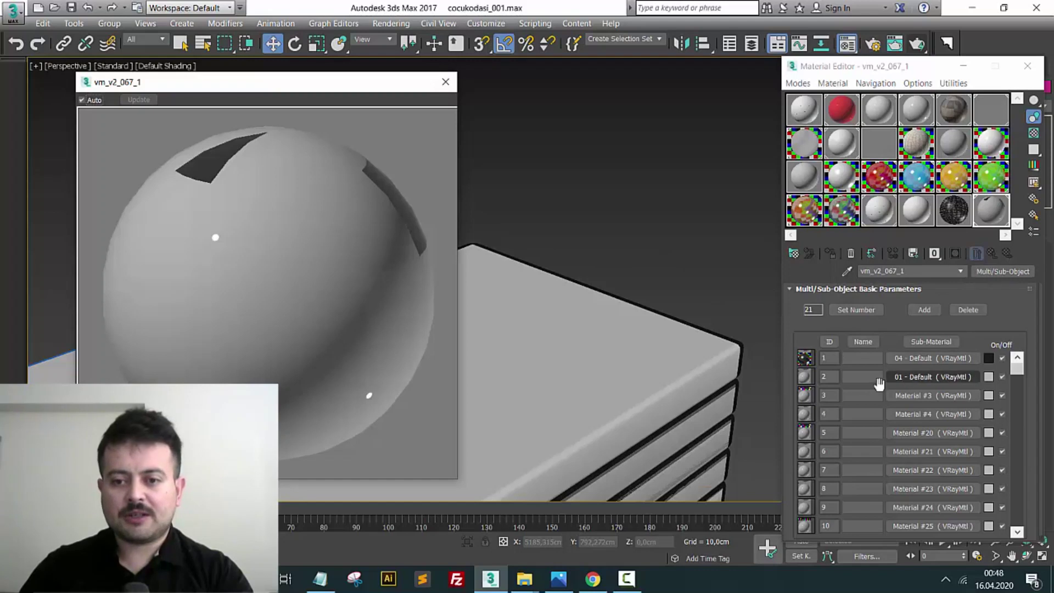
# Open Material #3's diffuse bitmap and start choosing a replacement image file
pyautogui.click(917, 395)
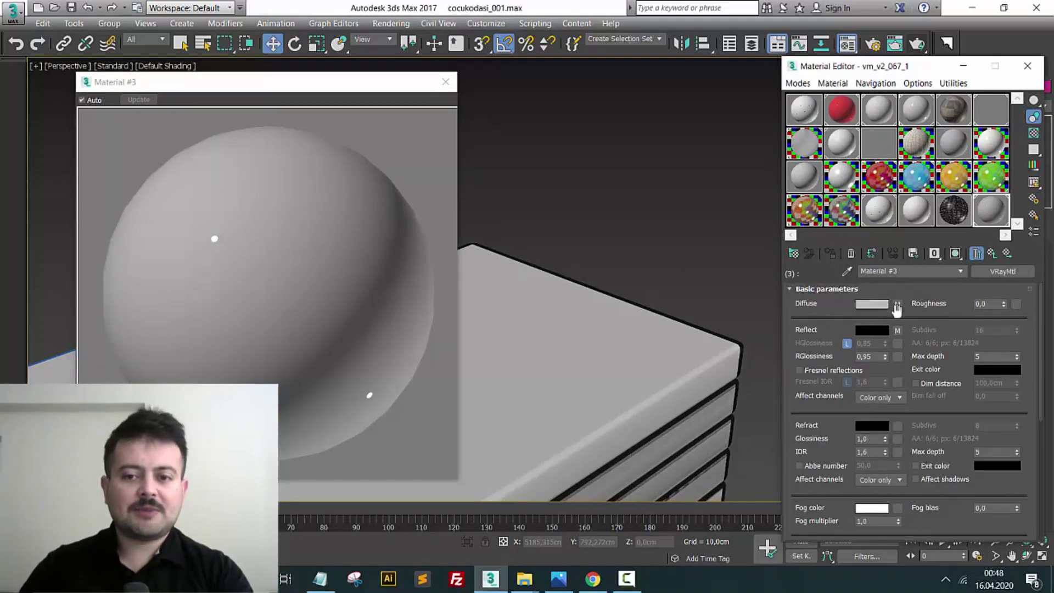
pyautogui.click(899, 305)
pyautogui.scroll(-3, 972, 418)
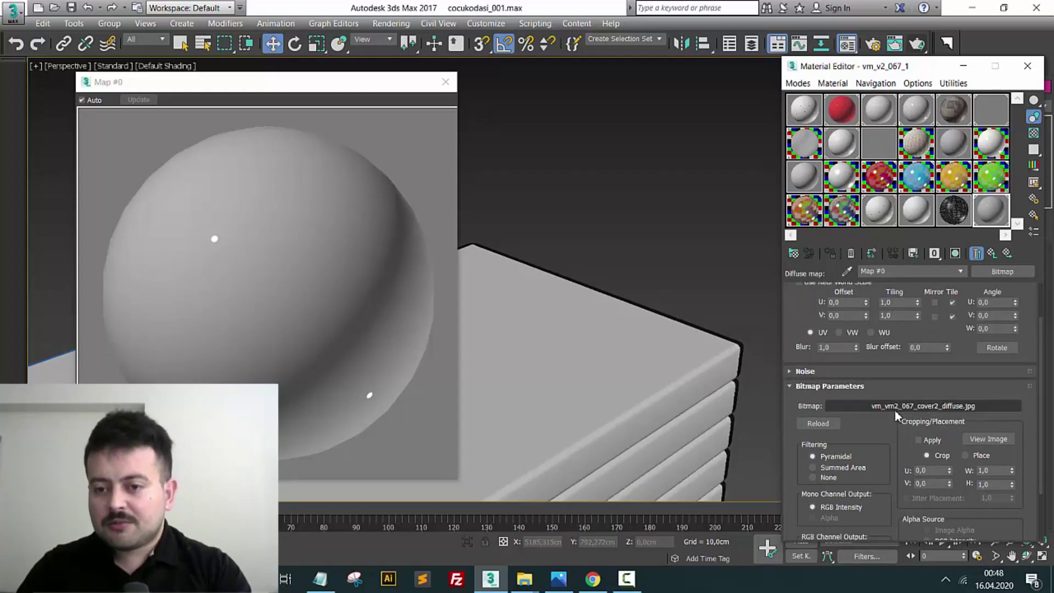
pyautogui.click(934, 410)
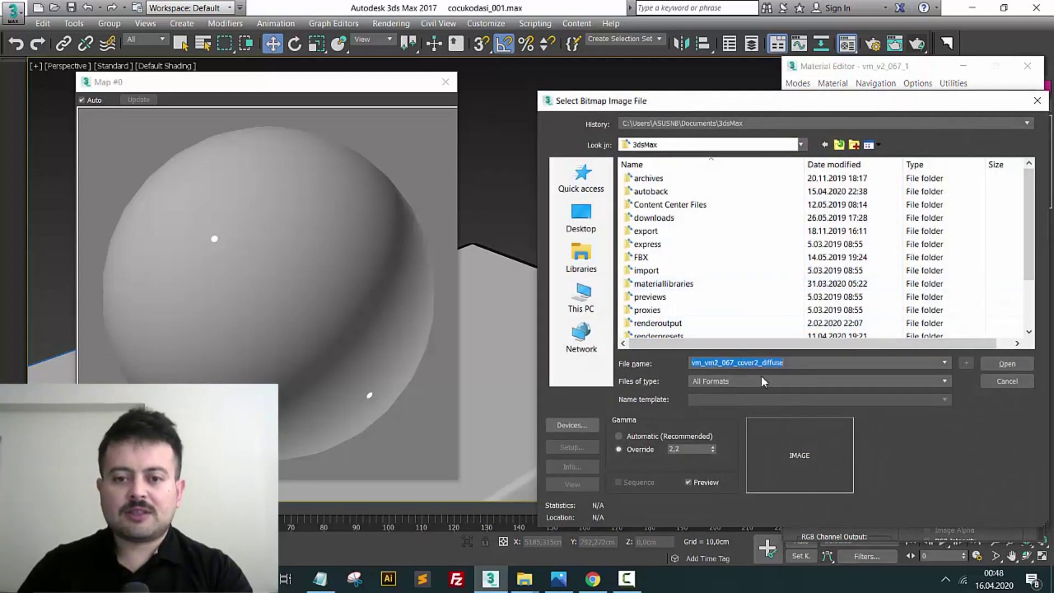
# Preview the Avatar cover texture in the 067 folder, then return to that folder
pyautogui.click(524, 579)
pyautogui.click(522, 514)
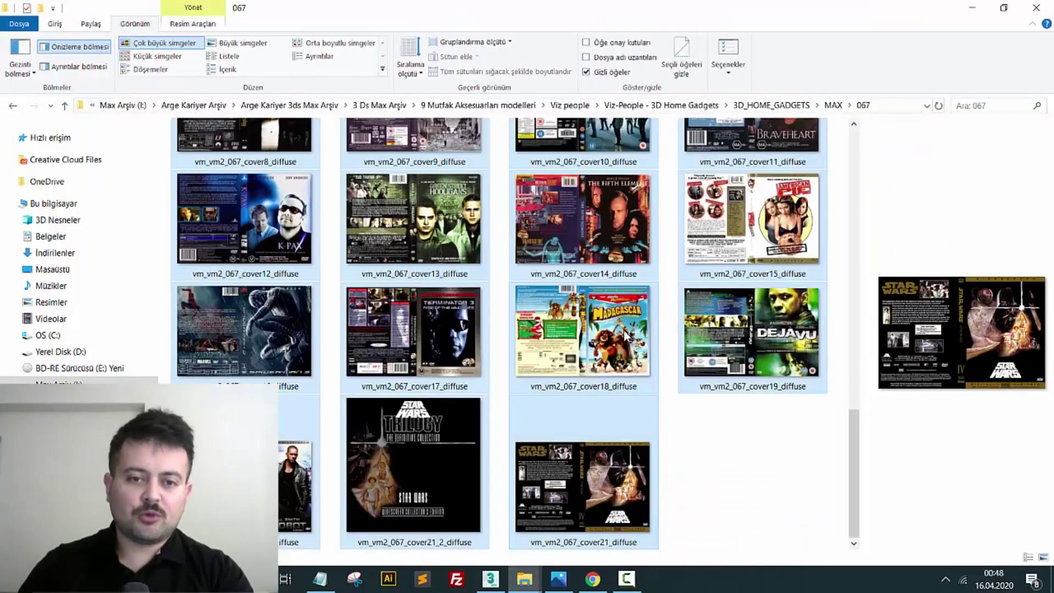
pyautogui.scroll(5, 679, 378)
pyautogui.click(570, 224)
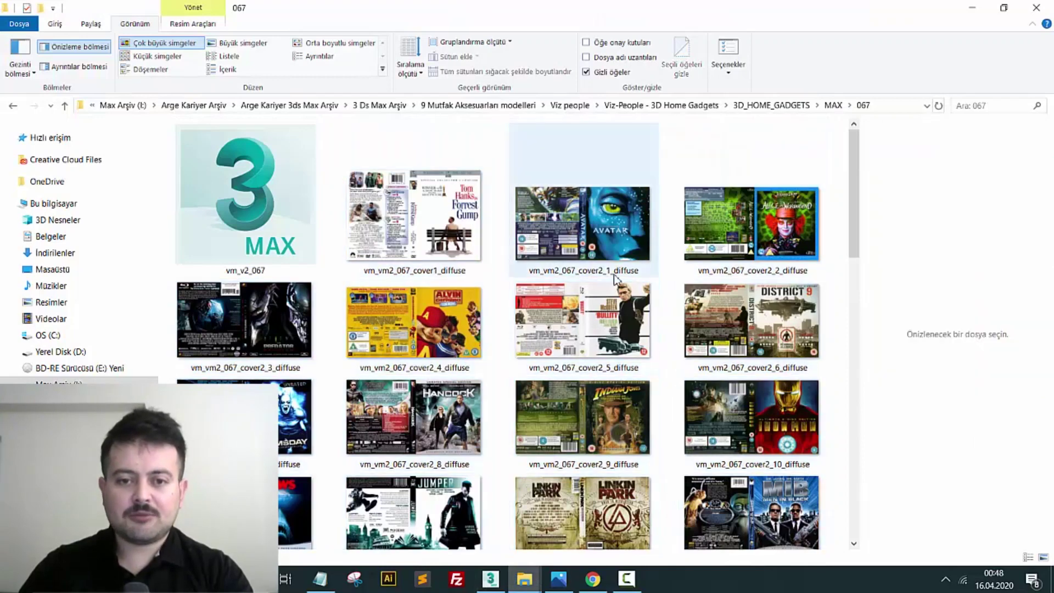
pyautogui.doubleClick(640, 268)
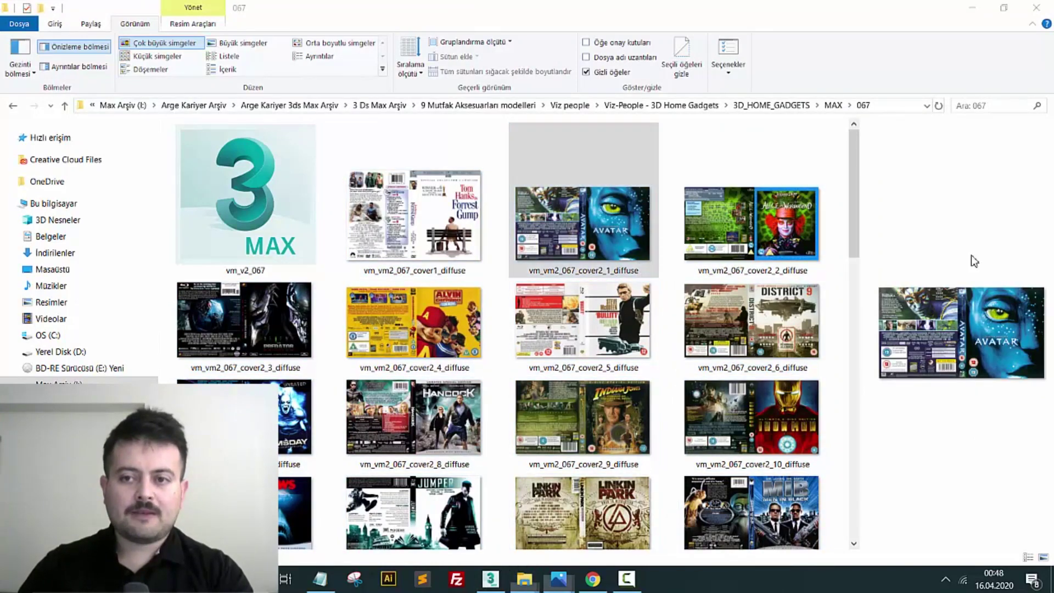
pyautogui.click(1040, 6)
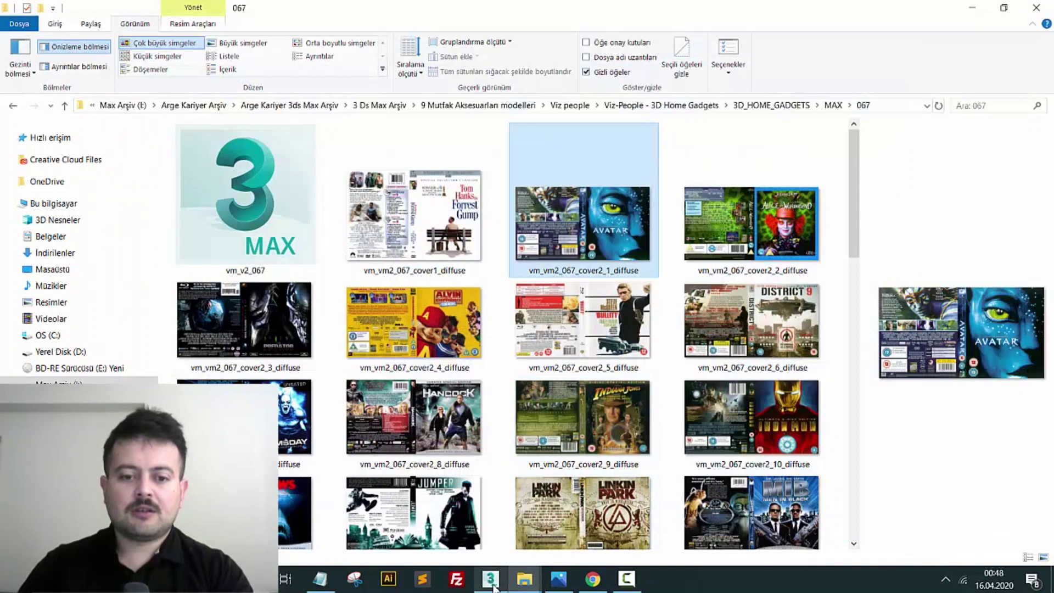
pyautogui.click(500, 585)
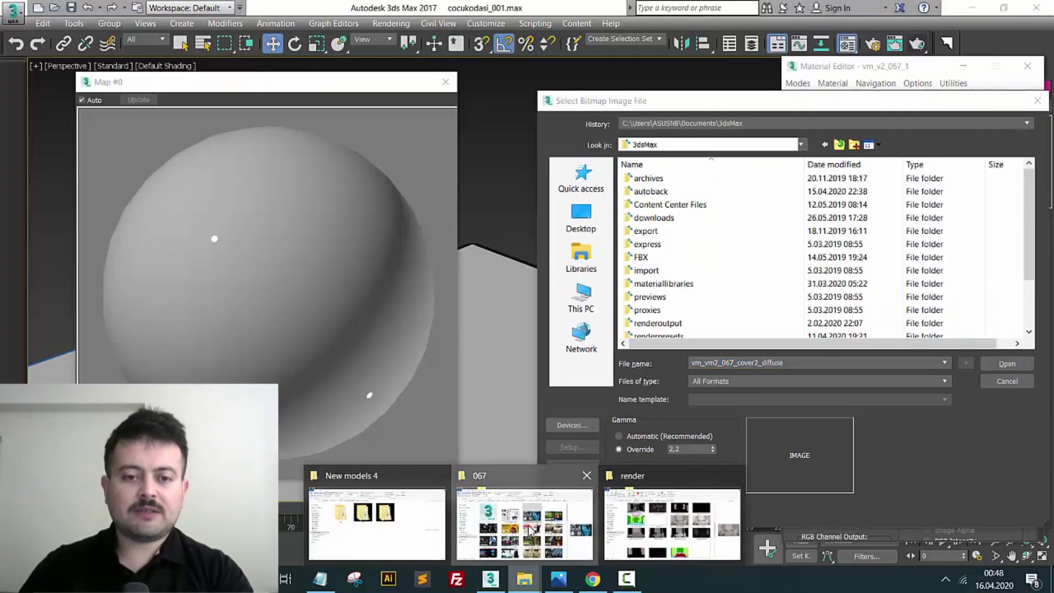
pyautogui.moveTo(525, 579)
pyautogui.click(532, 521)
# Try selecting the cover1 to cover21 range, then clear the selection
pyautogui.press('Left')
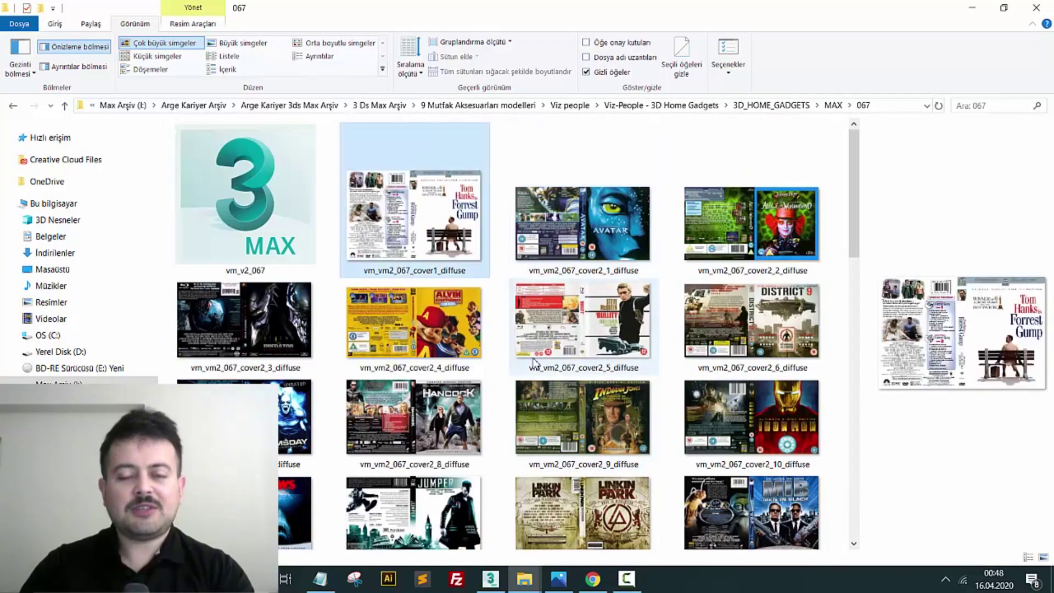
pyautogui.scroll(-5, 552, 409)
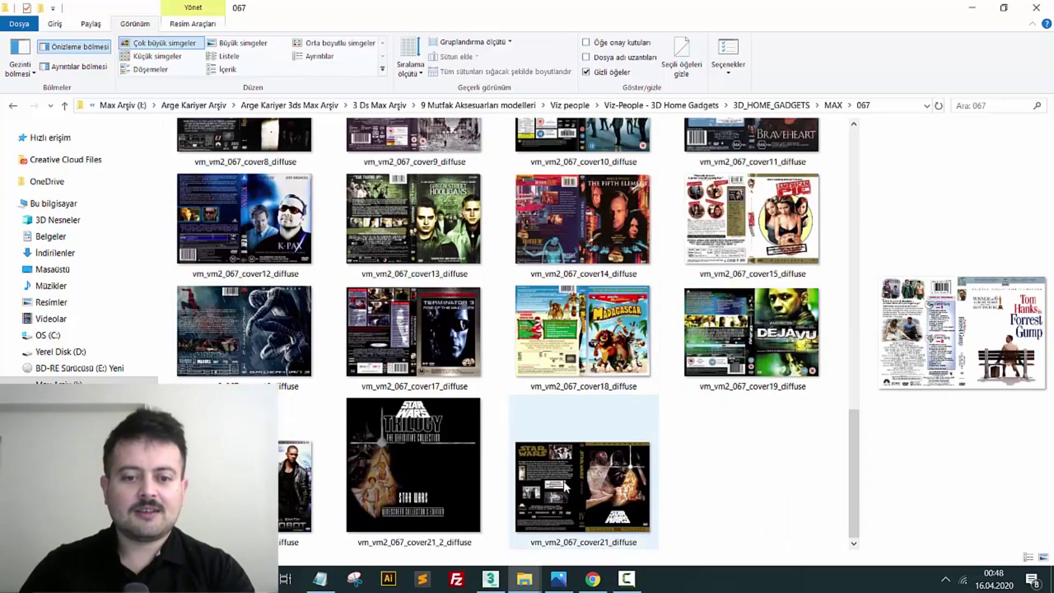
pyautogui.keyDown('shift'); pyautogui.click(564, 482); pyautogui.keyUp('shift')
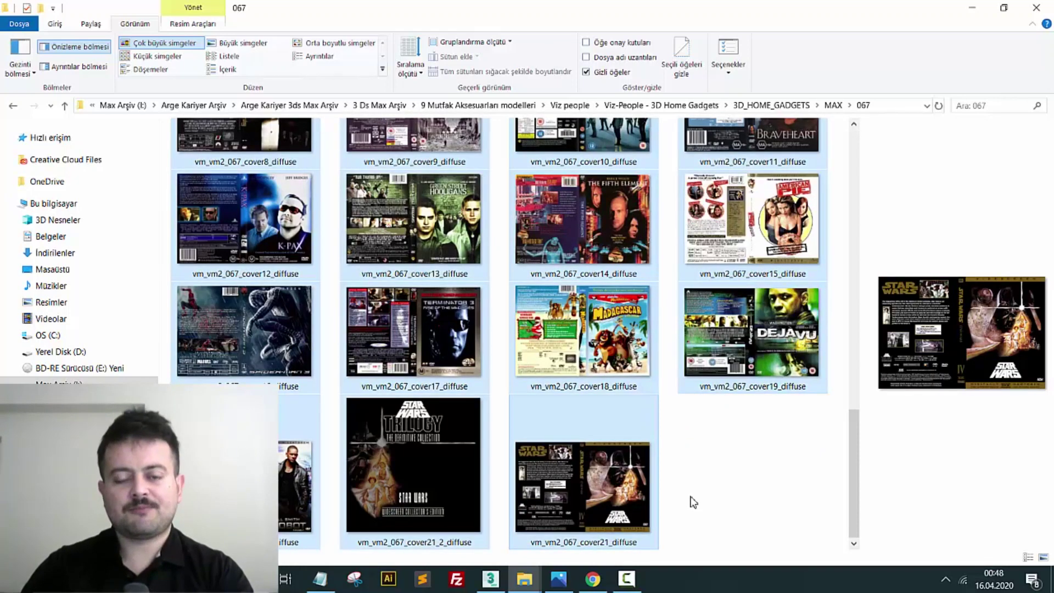
pyautogui.click(723, 484)
pyautogui.scroll(10, 723, 481)
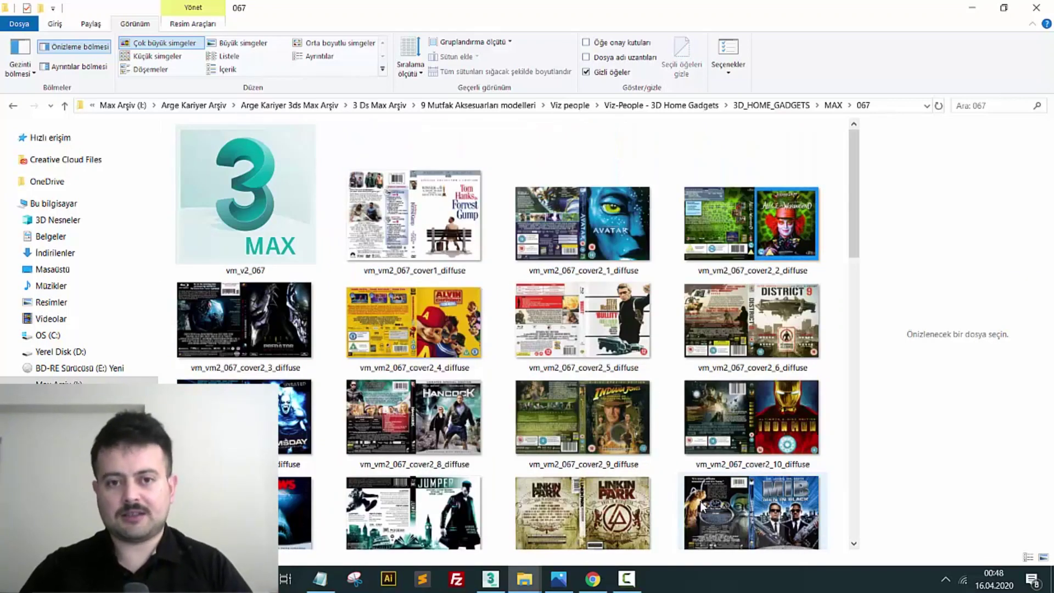
pyautogui.scroll(-10, 647, 526)
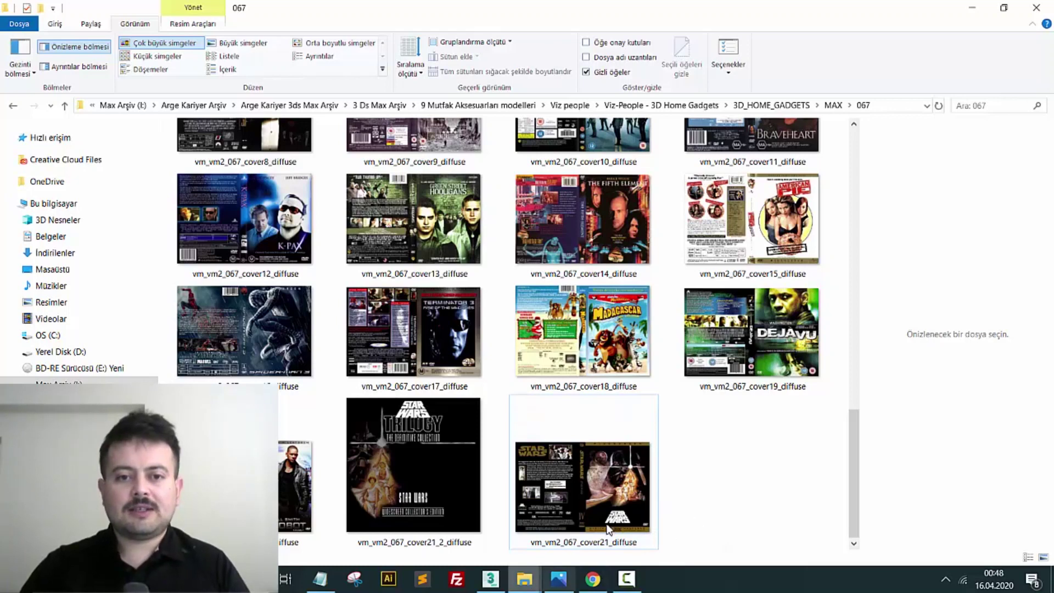
# Select cover1 through cover21, then bring the bedroom render in Photos forward
pyautogui.click(624, 486)
pyautogui.scroll(10, 604, 385)
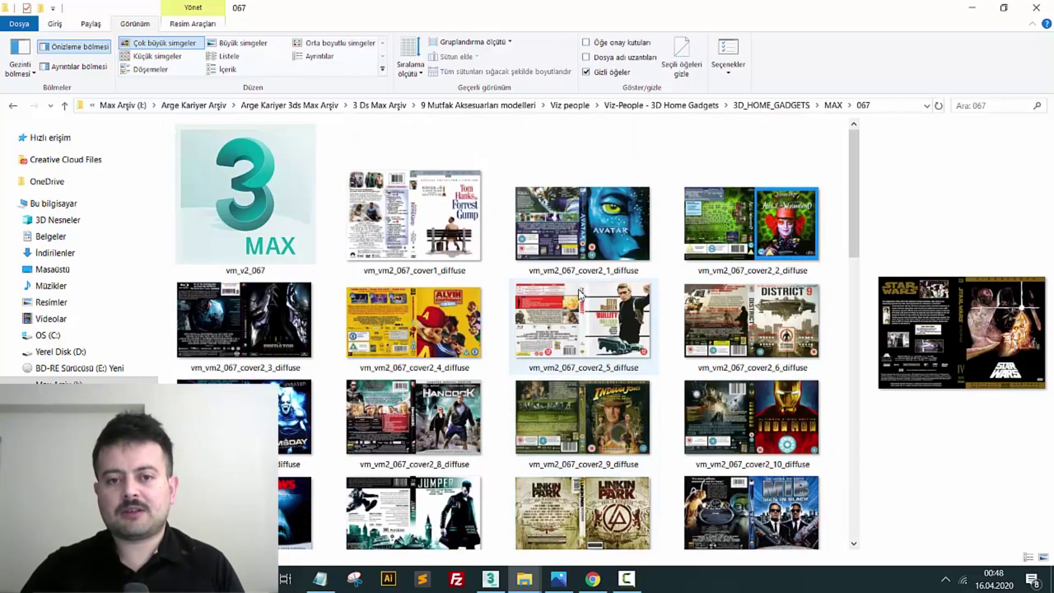
pyautogui.click(472, 239)
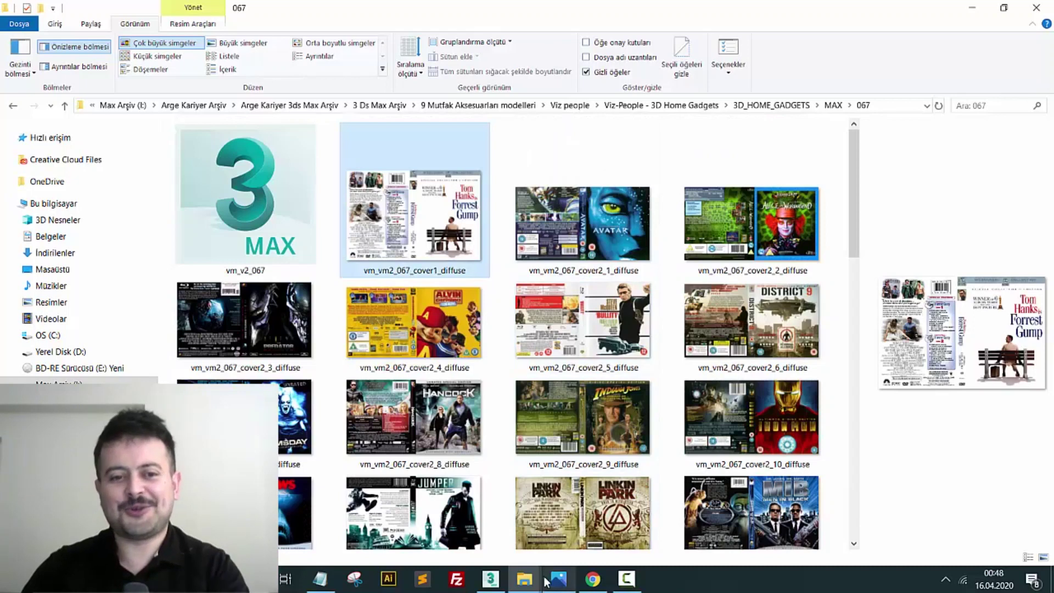
pyautogui.scroll(-10, 718, 495)
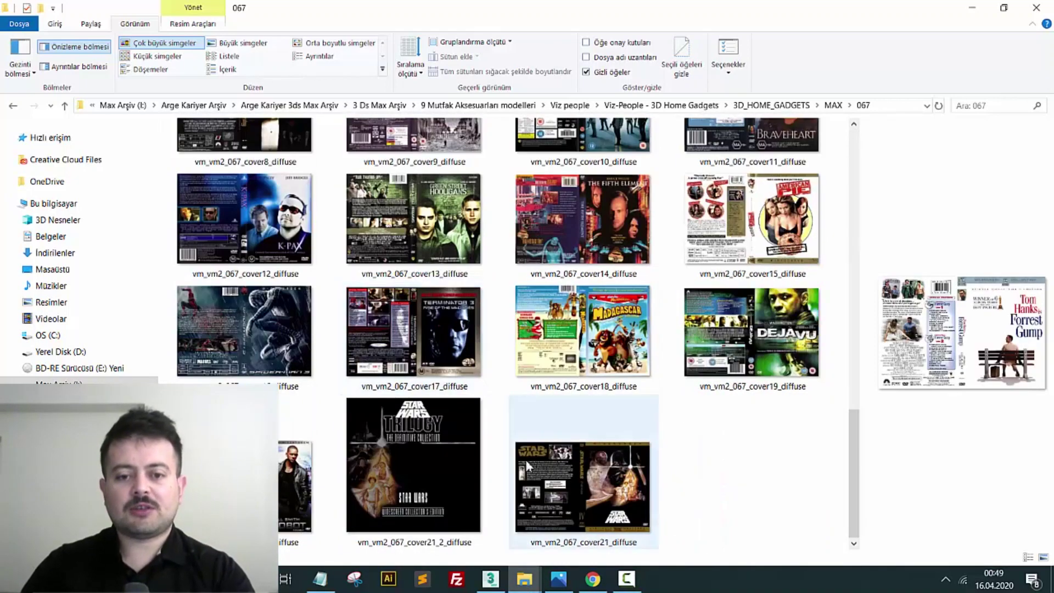
pyautogui.keyDown('shift'); pyautogui.click(526, 465); pyautogui.keyUp('shift')
pyautogui.scroll(10, 632, 429)
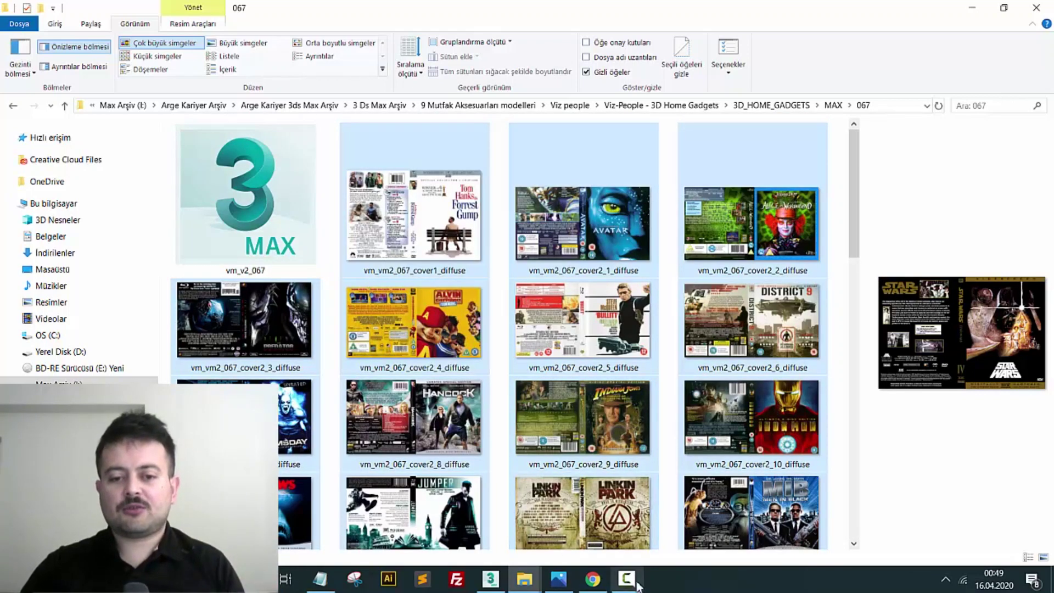
pyautogui.click(558, 579)
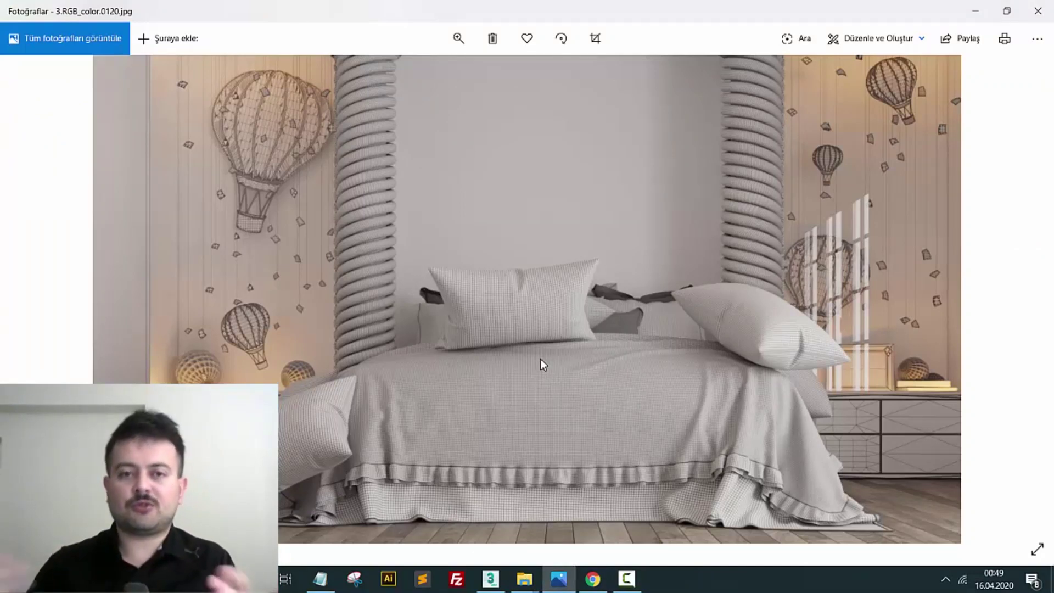
# Review the bedroom render, cancel the bitmap pick, and close Map #0 and the Material Editor
pyautogui.moveTo(524, 579)
pyautogui.click(496, 531)
pyautogui.moveTo(559, 579)
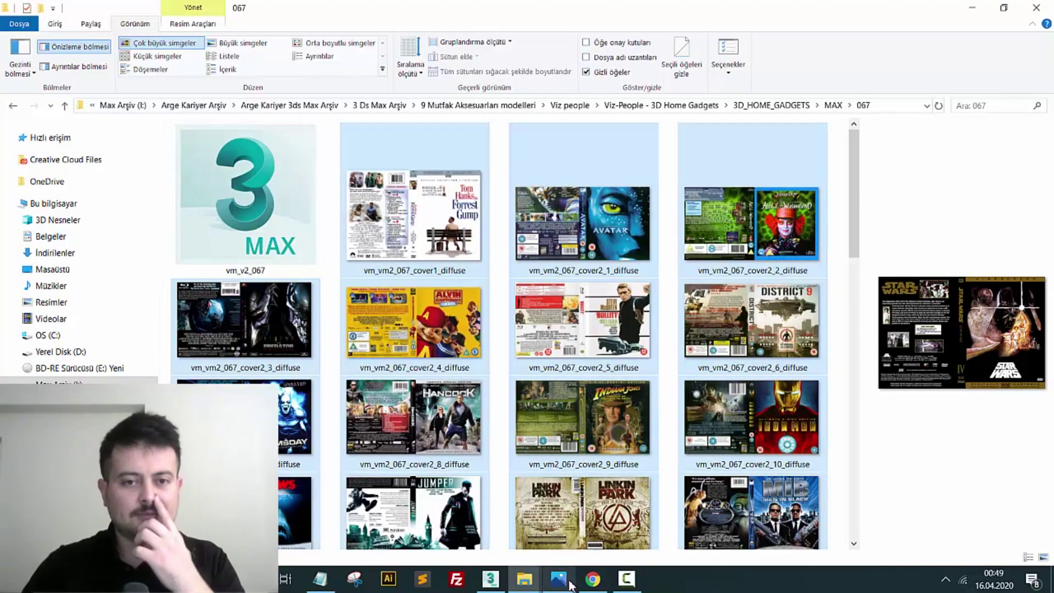
pyautogui.click(558, 584)
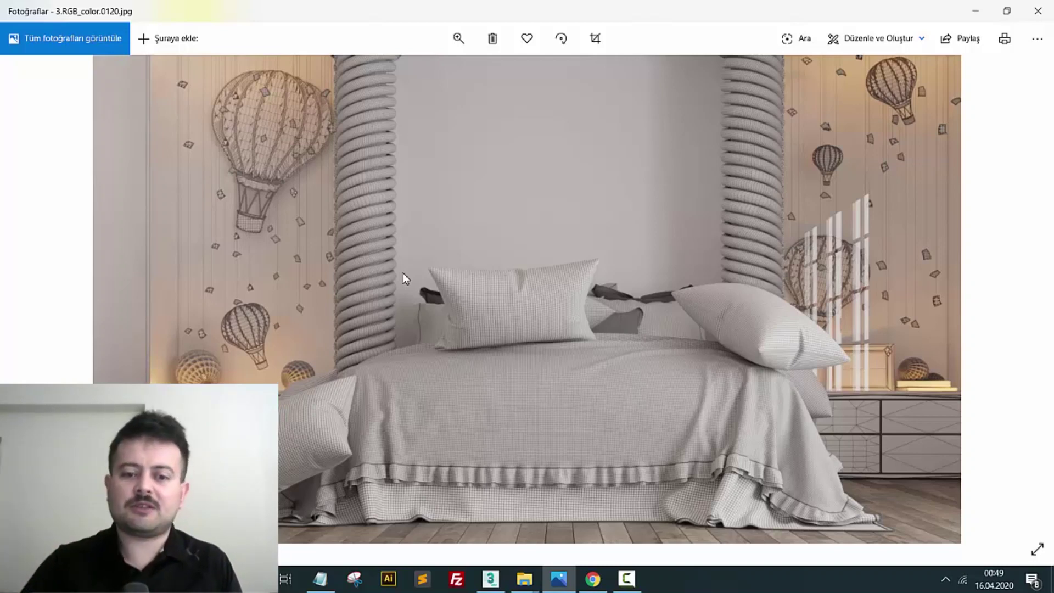
pyautogui.click(491, 579)
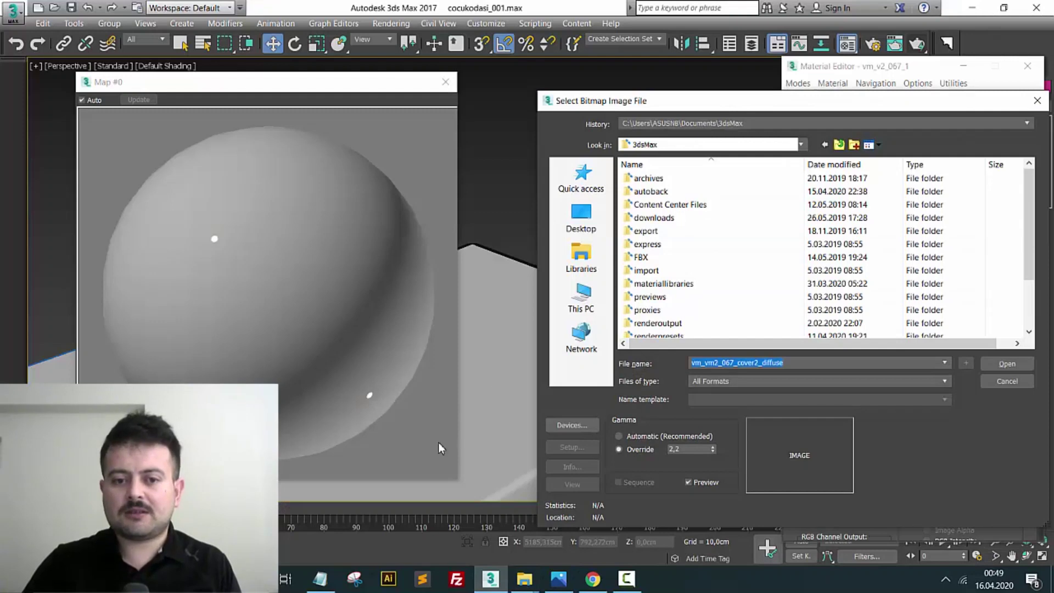
pyautogui.click(1007, 381)
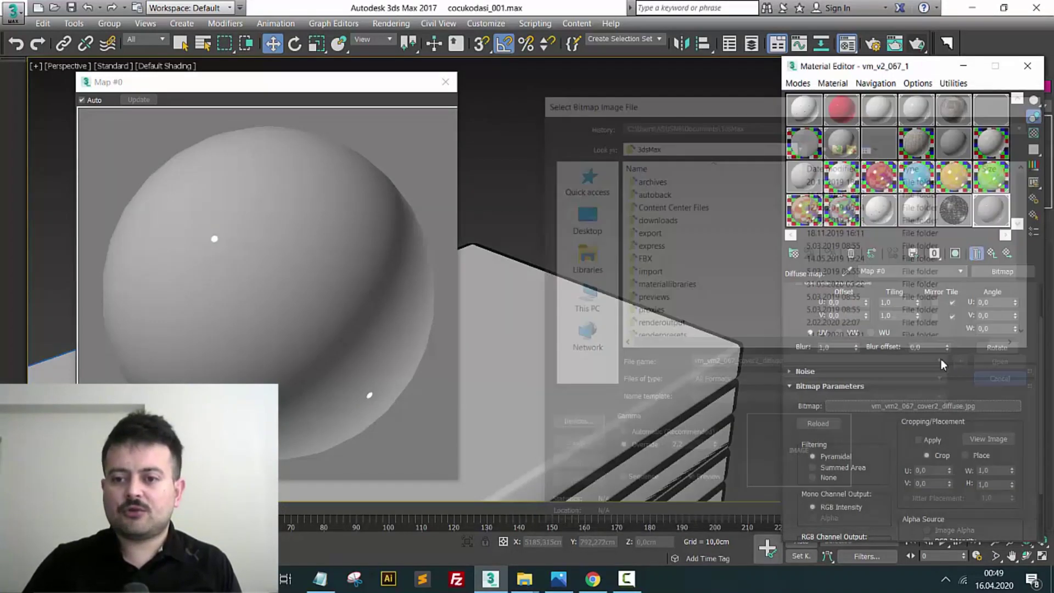
pyautogui.click(445, 82)
pyautogui.click(1028, 65)
pyautogui.moveTo(524, 579)
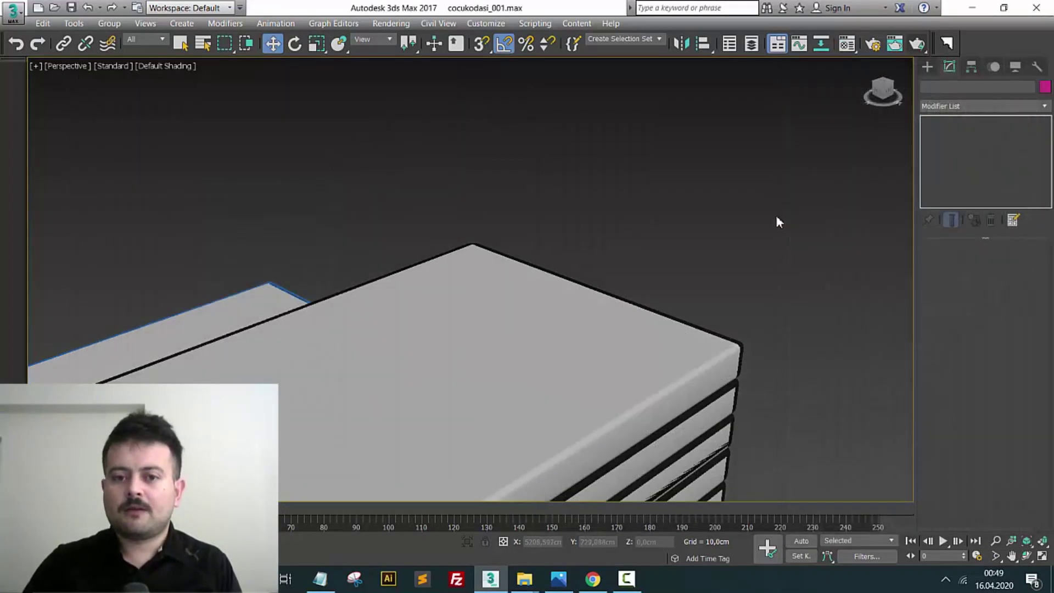
# Go back up to the MAX folder and bring the 3D_HOME_GADGETS catalog forward
pyautogui.moveTo(598, 298); pyautogui.dragTo(598, 266, button='middle')
pyautogui.click(509, 546)
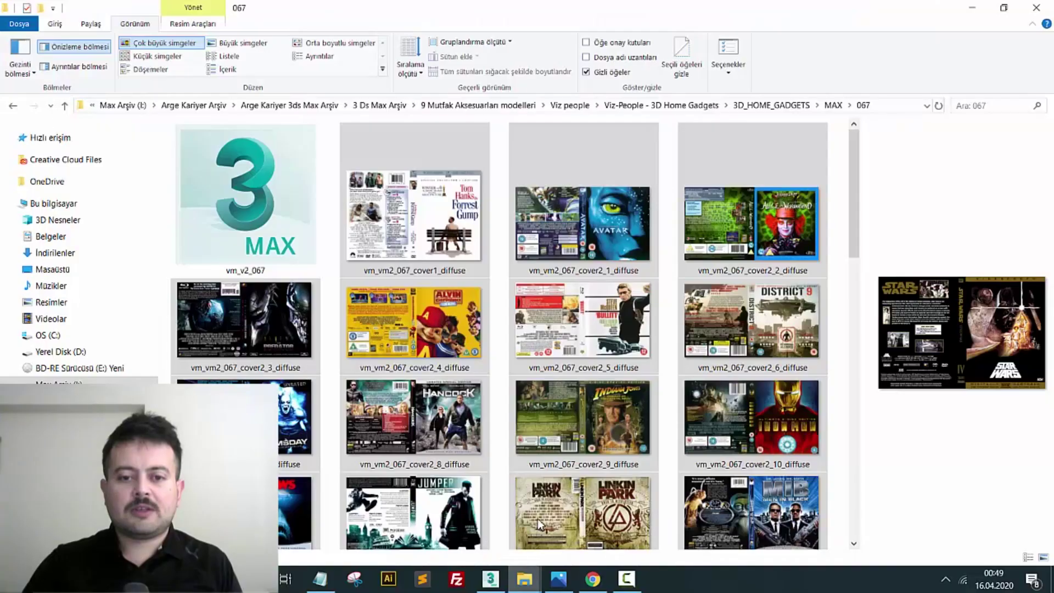
pyautogui.scroll(-5, 714, 483)
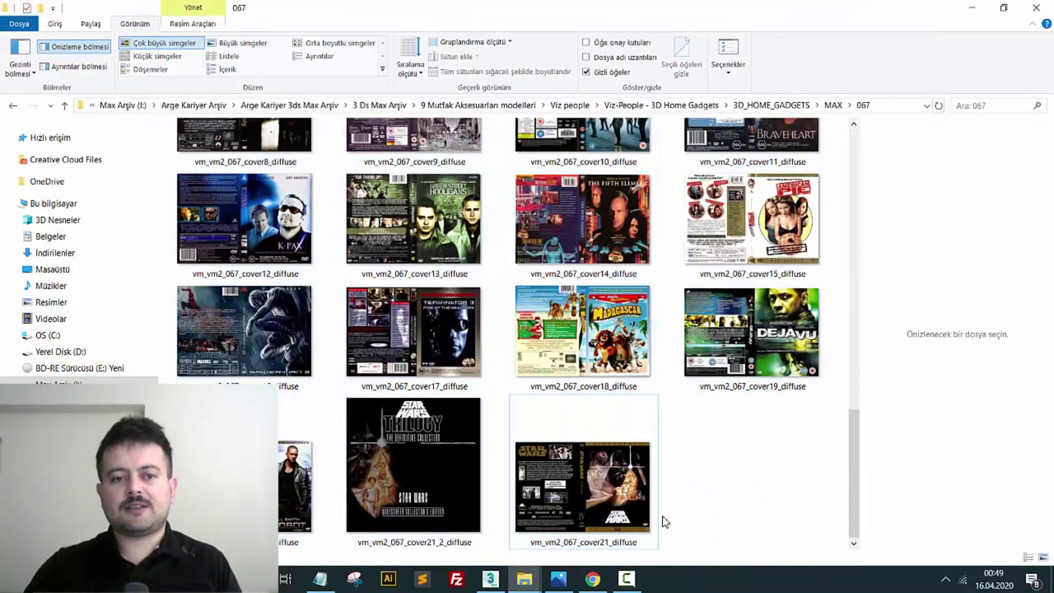
pyautogui.press('BackSpace')
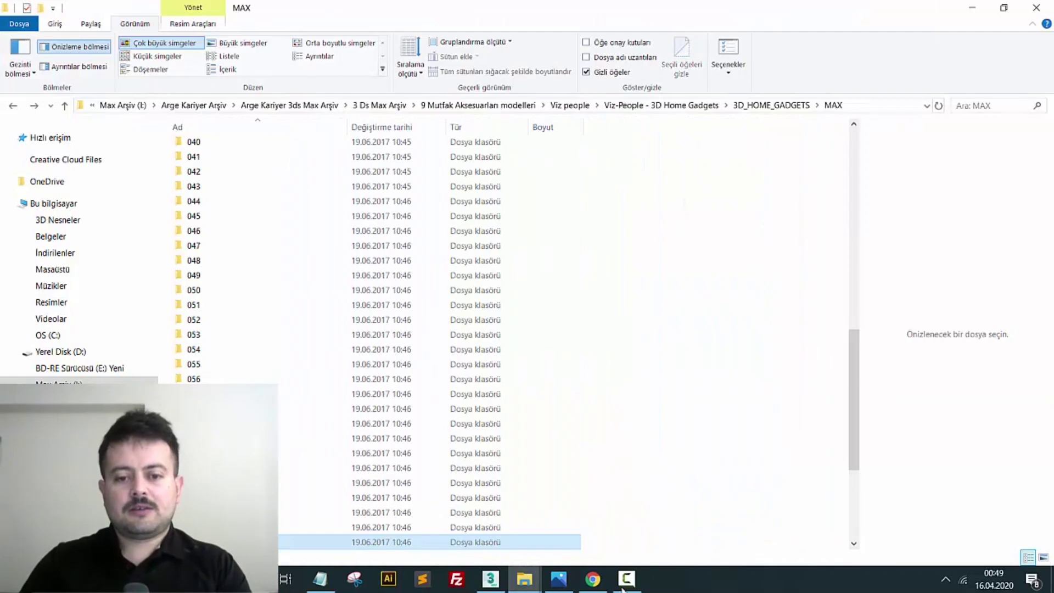
pyautogui.click(592, 579)
pyautogui.scroll(-5, 562, 322)
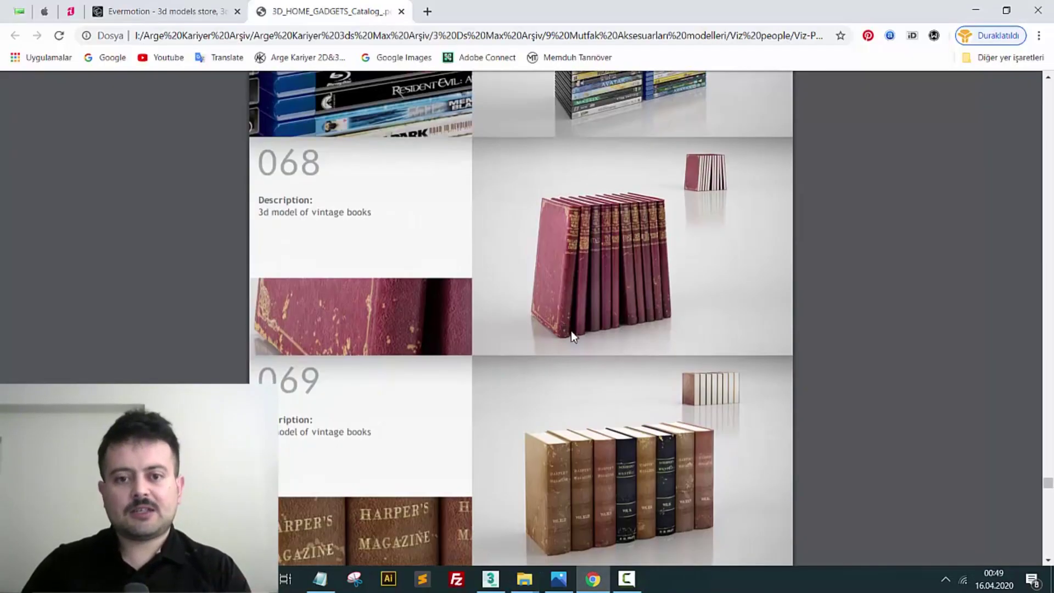
# Scroll the catalog PDF to item 067, the DVD and BlueRay cases
pyautogui.scroll(-3, 571, 332)
pyautogui.scroll(-1, 584, 385)
pyautogui.scroll(8, 588, 388)
pyautogui.scroll(4, 591, 382)
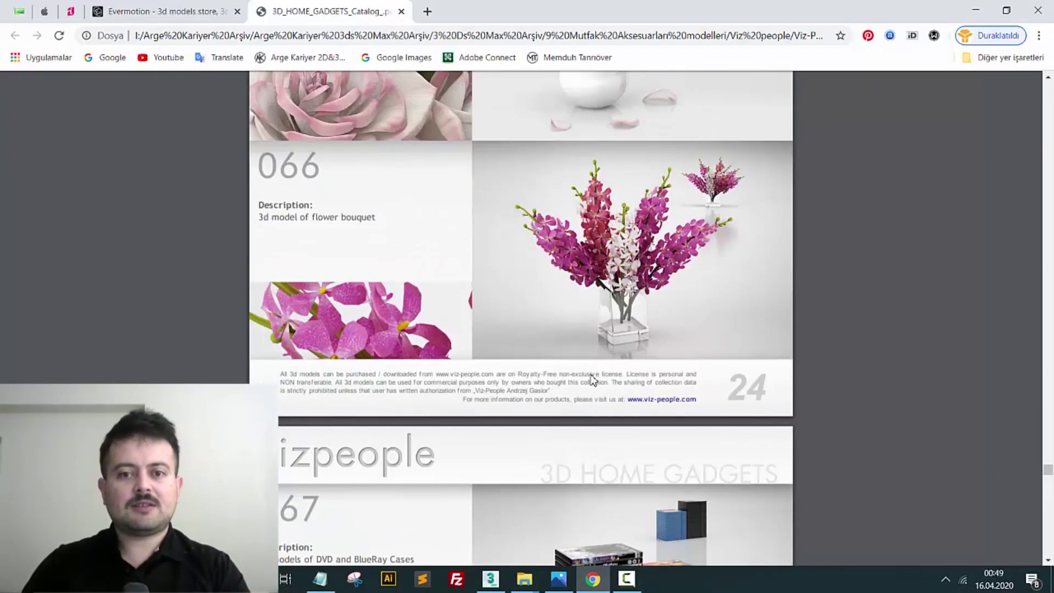
pyautogui.scroll(3, 593, 379)
pyautogui.scroll(2, 595, 372)
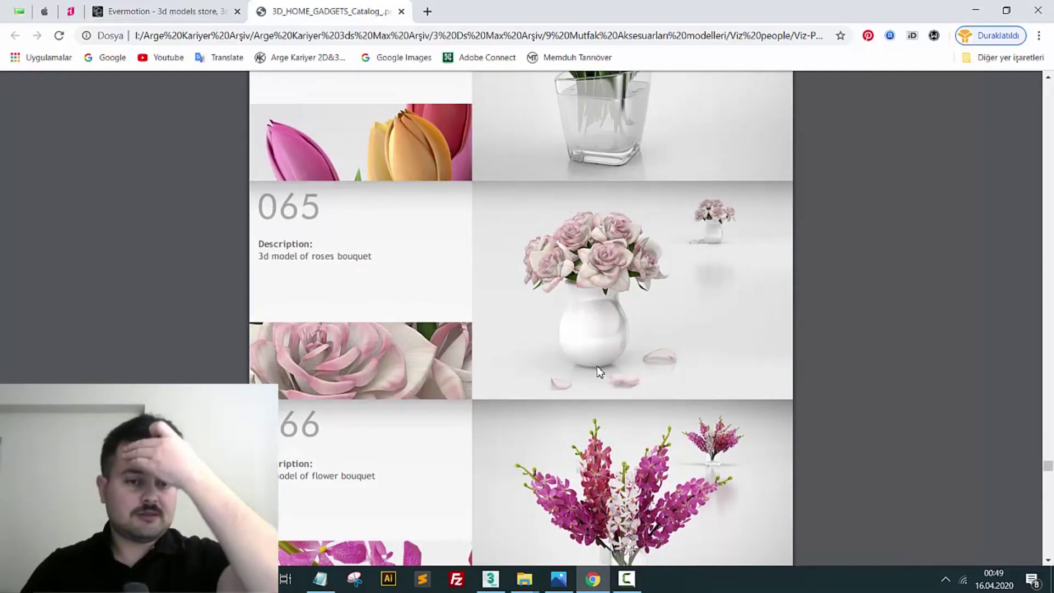
pyautogui.scroll(-8, 604, 379)
pyautogui.scroll(-1, 614, 395)
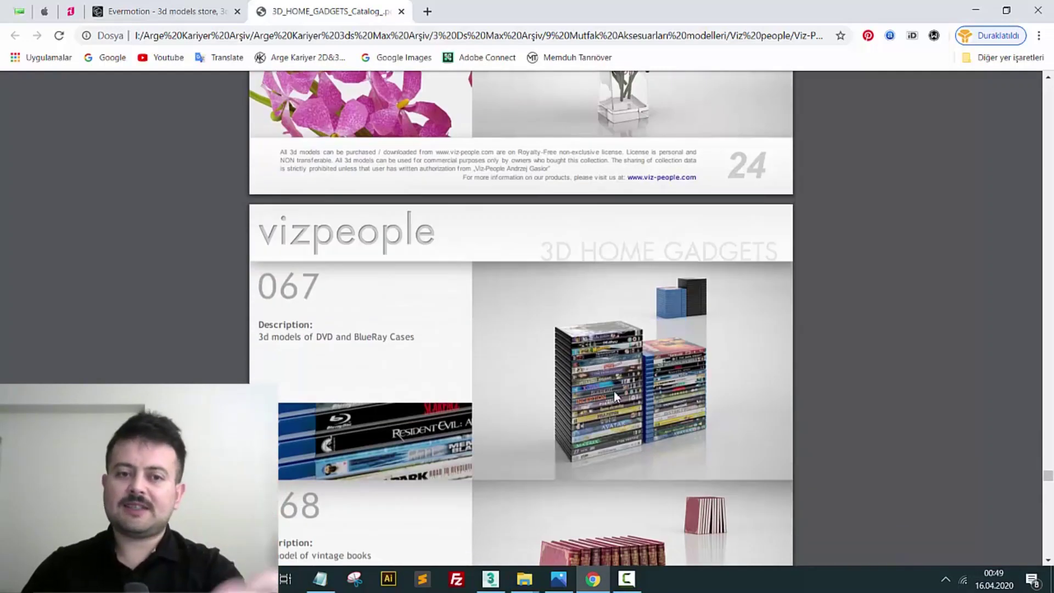
pyautogui.scroll(-2, 610, 417)
# Return to File Explorer and go up to the 3D_HOME_GADGETS folder
pyautogui.click(527, 579)
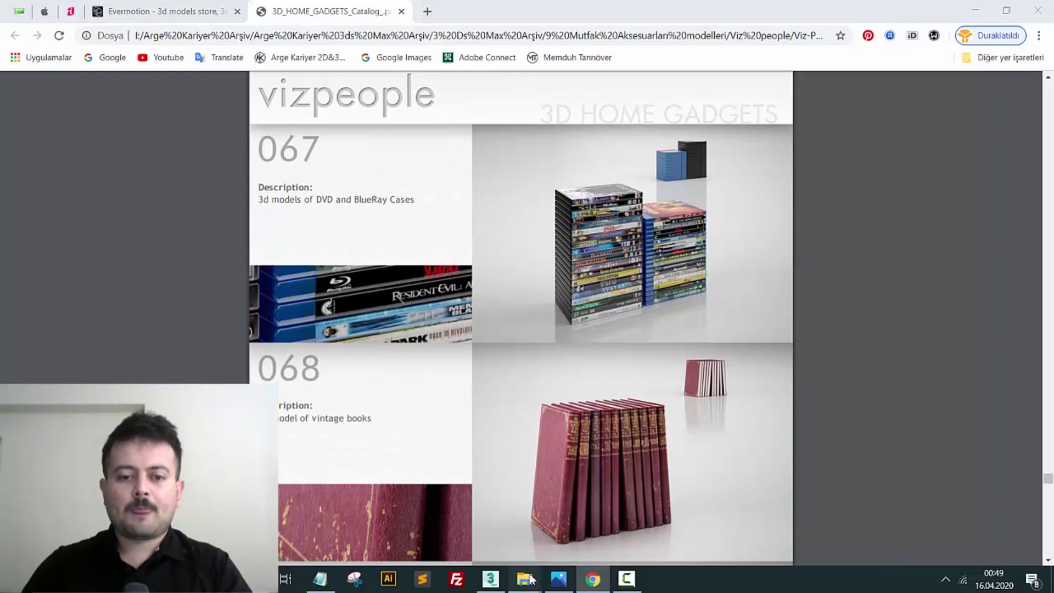
pyautogui.click(493, 526)
pyautogui.hotkey('alt', 'Up')
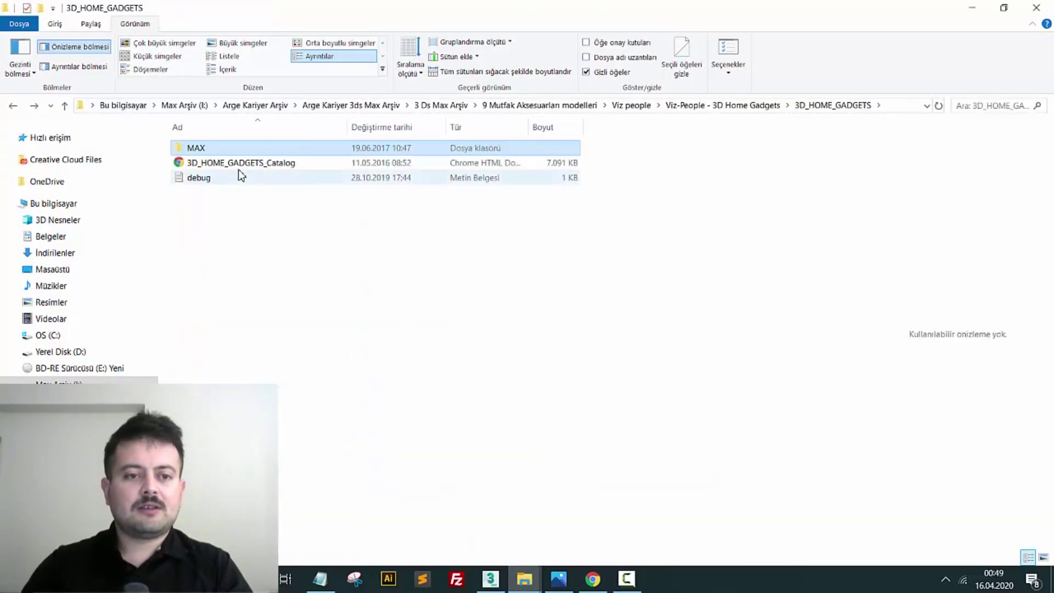
# Open MAX, then folder 067, and select the vm_v2_067 model file
pyautogui.doubleClick(214, 148)
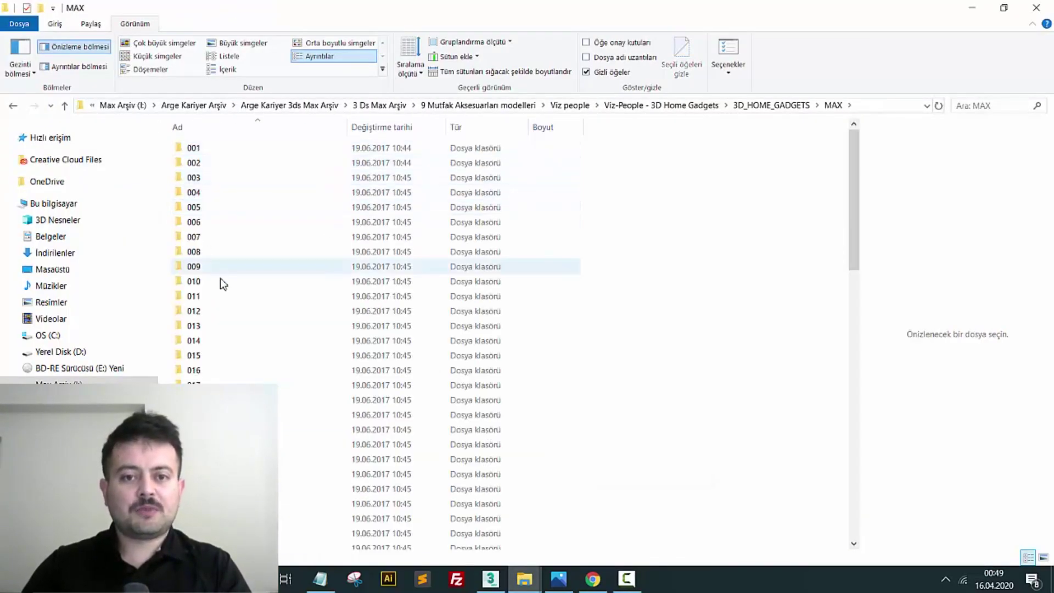
pyautogui.scroll(-8, 220, 279)
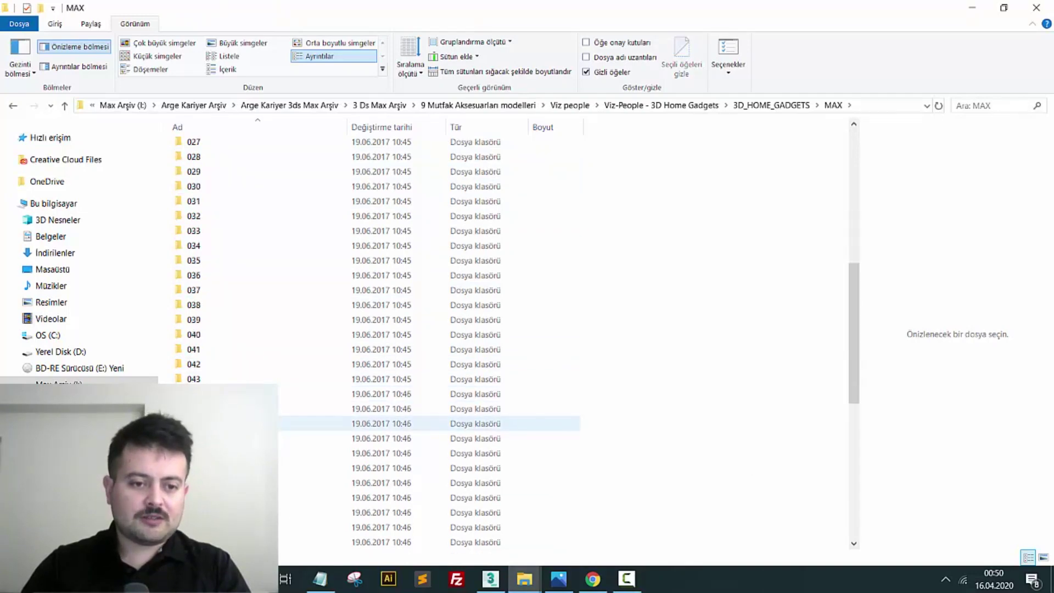
pyautogui.scroll(-5, 219, 428)
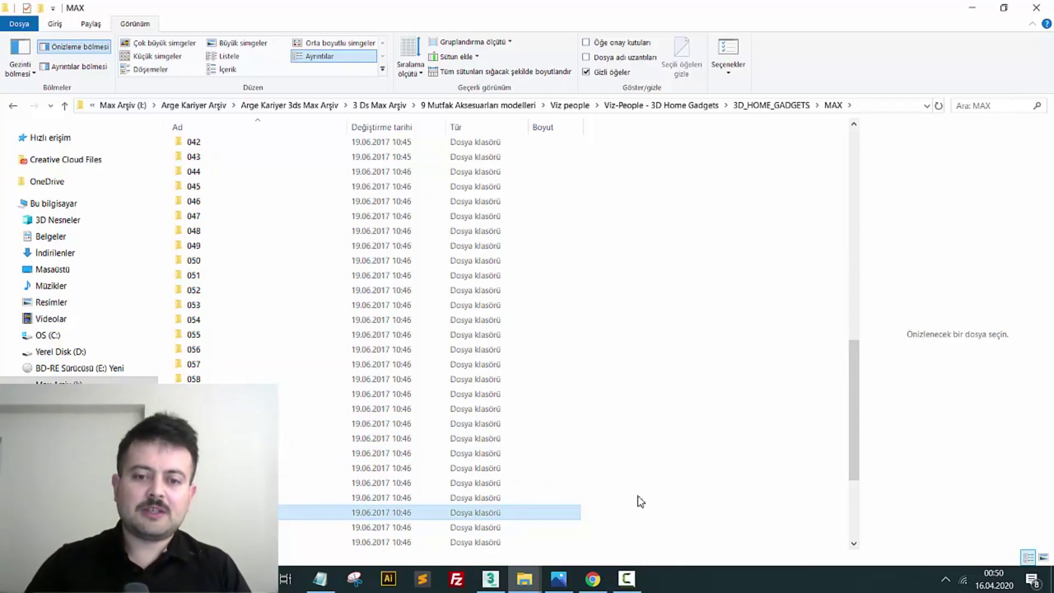
pyautogui.press('Return')
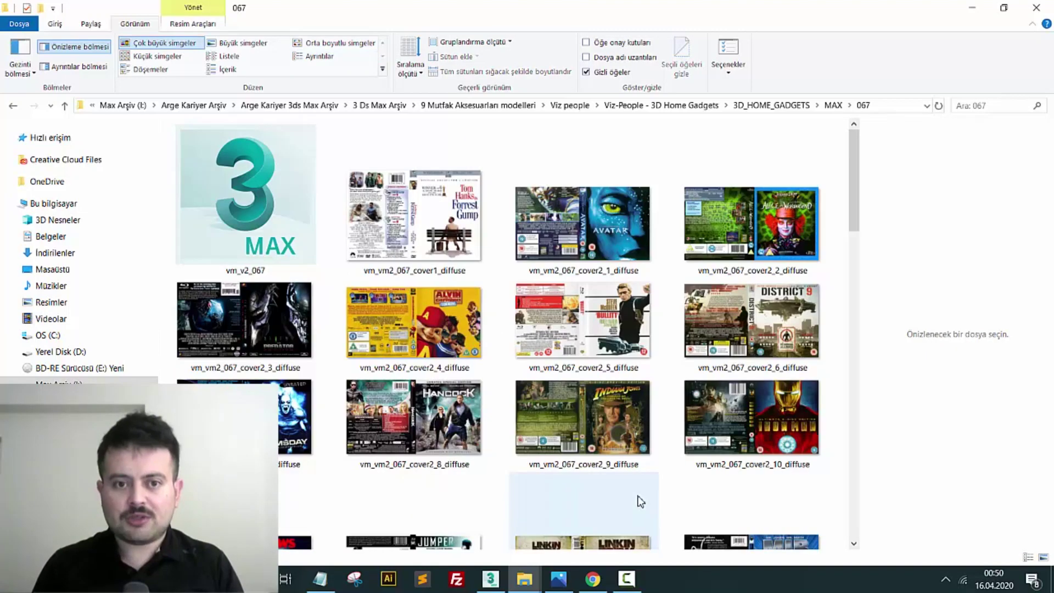
pyautogui.click(219, 135)
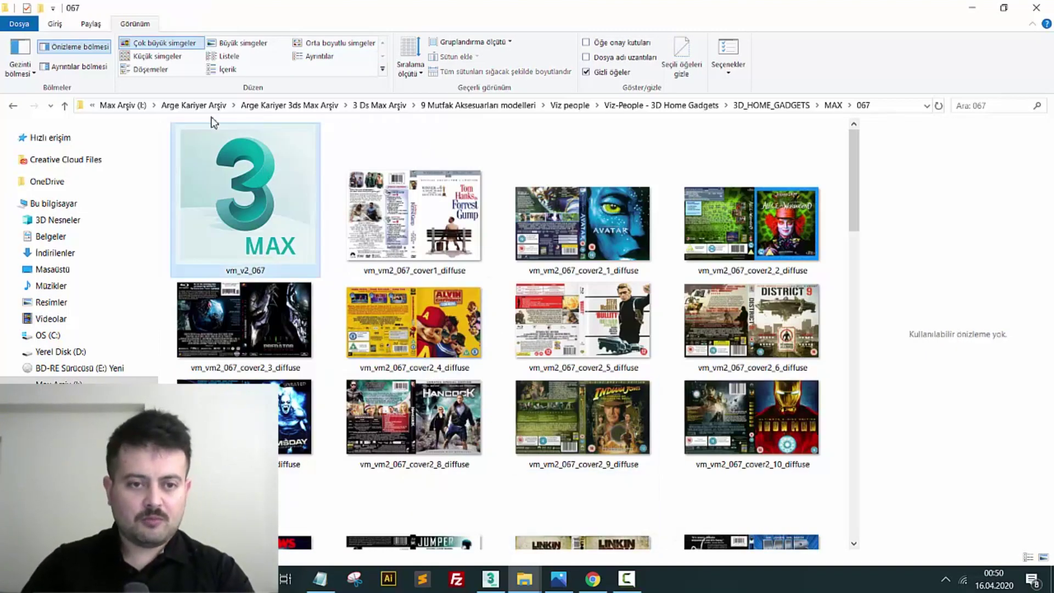
# Preview the cover1_diffuse and cover2_1 textures, then copy the 067 folder path
pyautogui.click(395, 237)
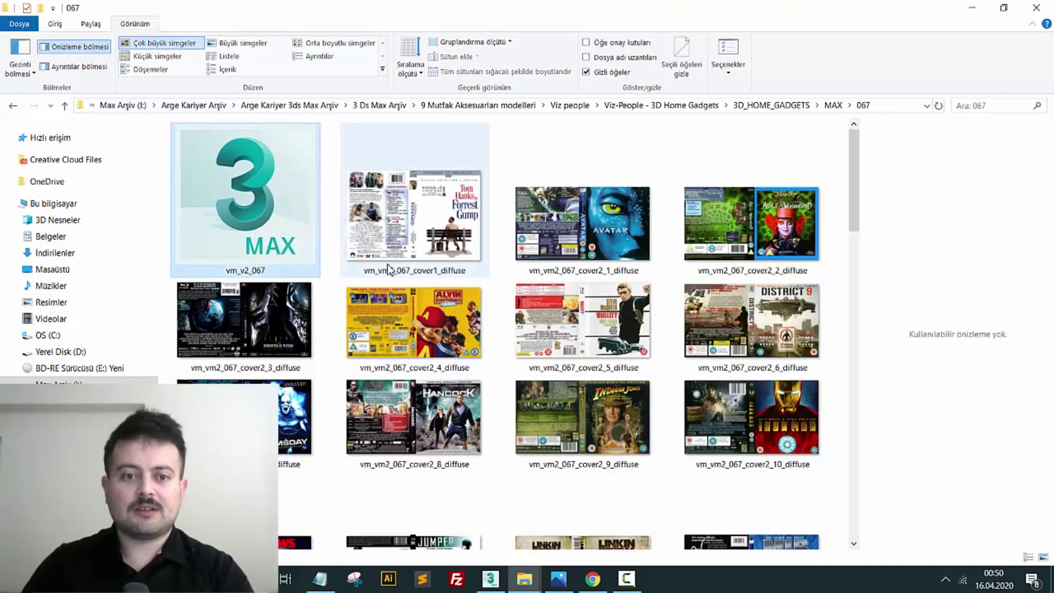
pyautogui.scroll(-3, 471, 393)
pyautogui.scroll(-2, 471, 393)
pyautogui.scroll(5, 471, 393)
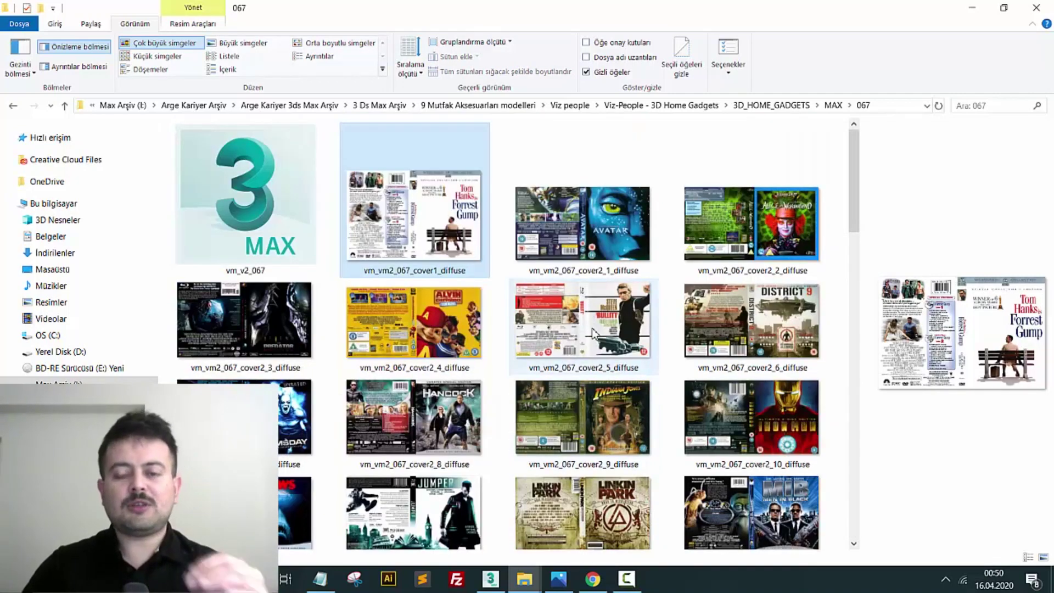
pyautogui.moveTo(583, 325)
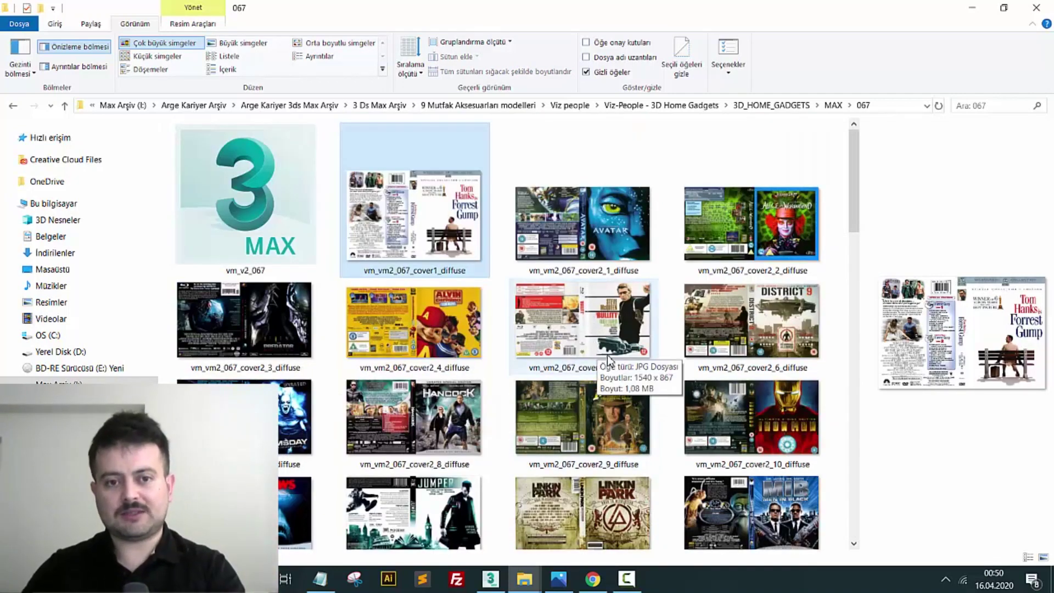
pyautogui.press('Right')
pyautogui.scroll(-3, 618, 371)
pyautogui.scroll(-3, 621, 373)
pyautogui.scroll(8, 610, 330)
pyautogui.press('Left')
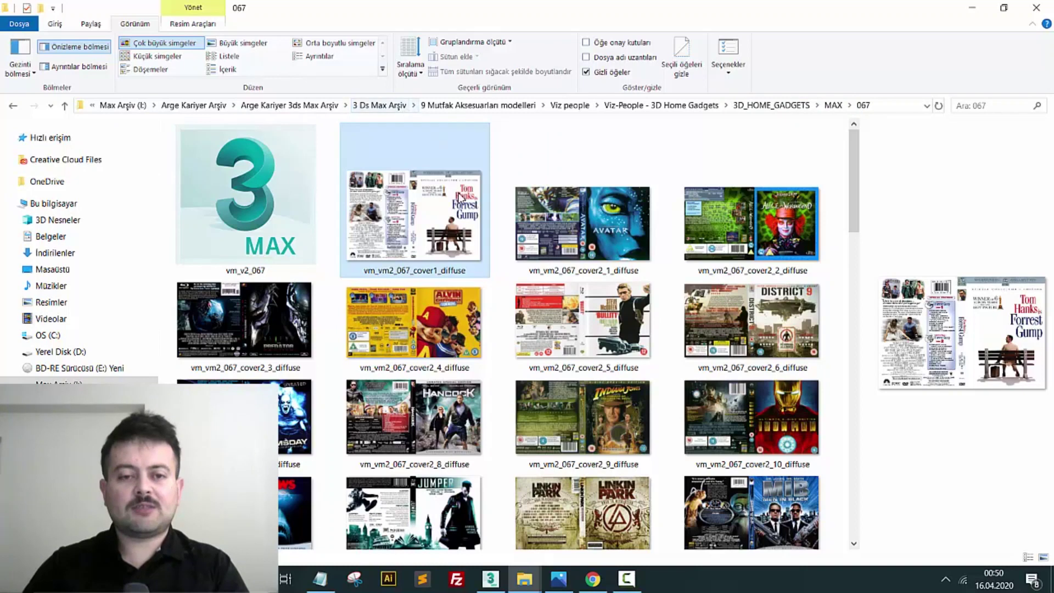
pyautogui.moveTo(414, 215)
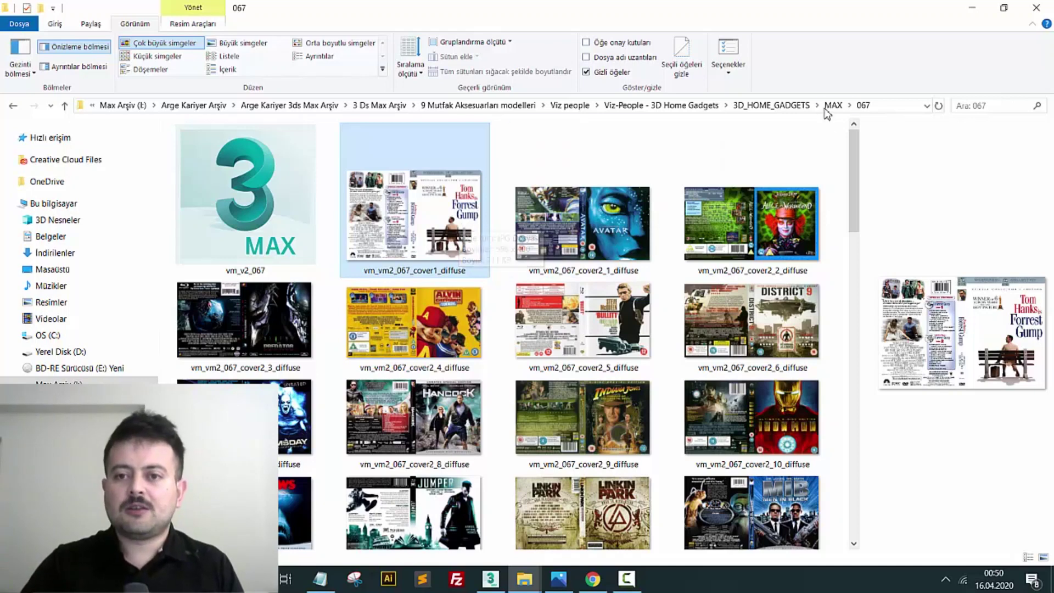
pyautogui.click(878, 107)
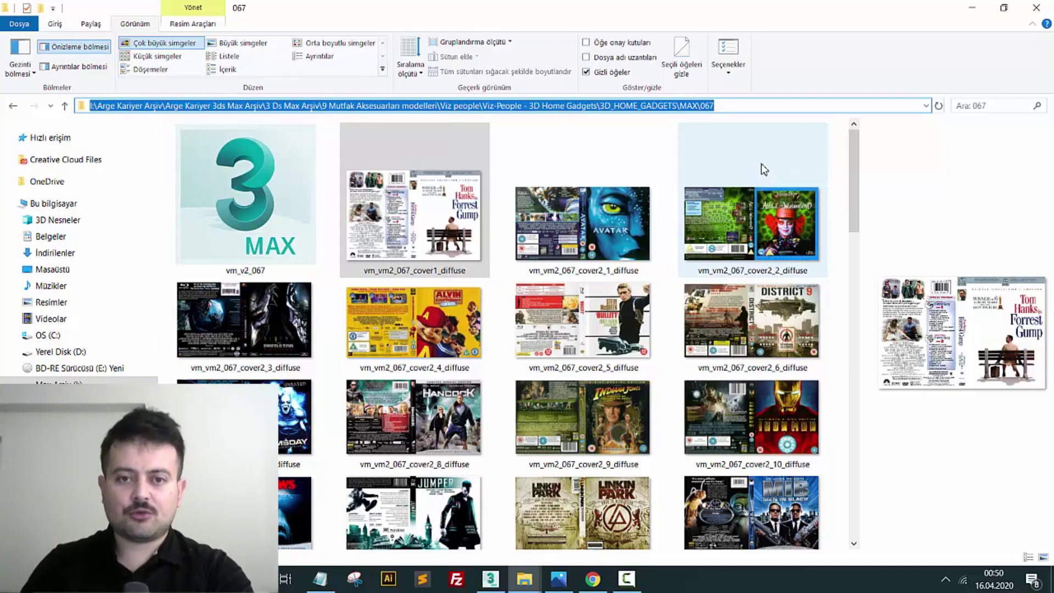
pyautogui.click(496, 585)
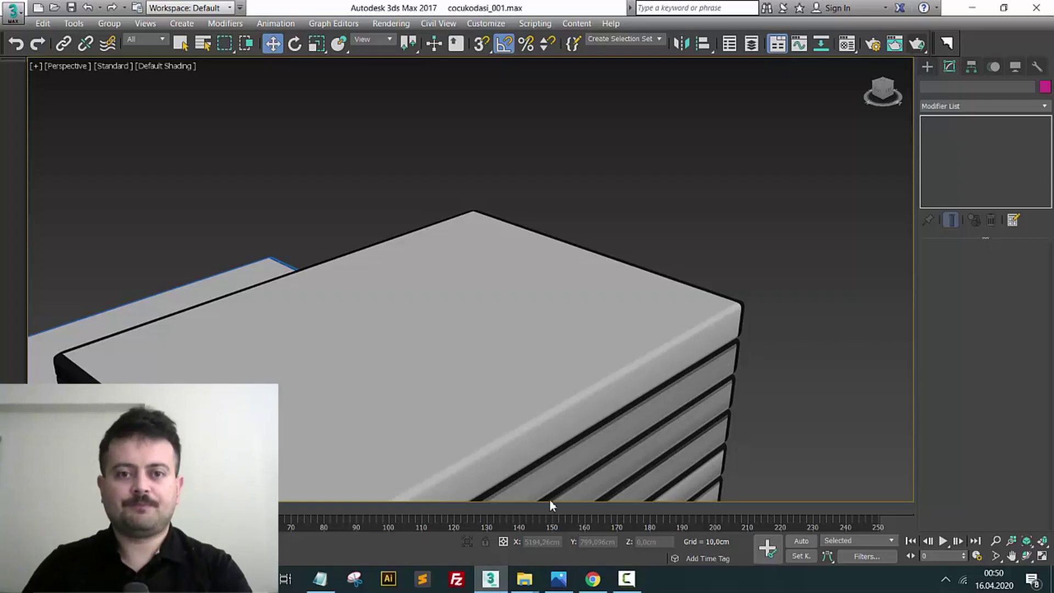
# Frame the black and blue DVD case stacks in the Perspective viewport, then open Customize
pyautogui.scroll(-5, 563, 330)
pyautogui.moveTo(558, 339); pyautogui.dragTo(563, 350, button='middle')
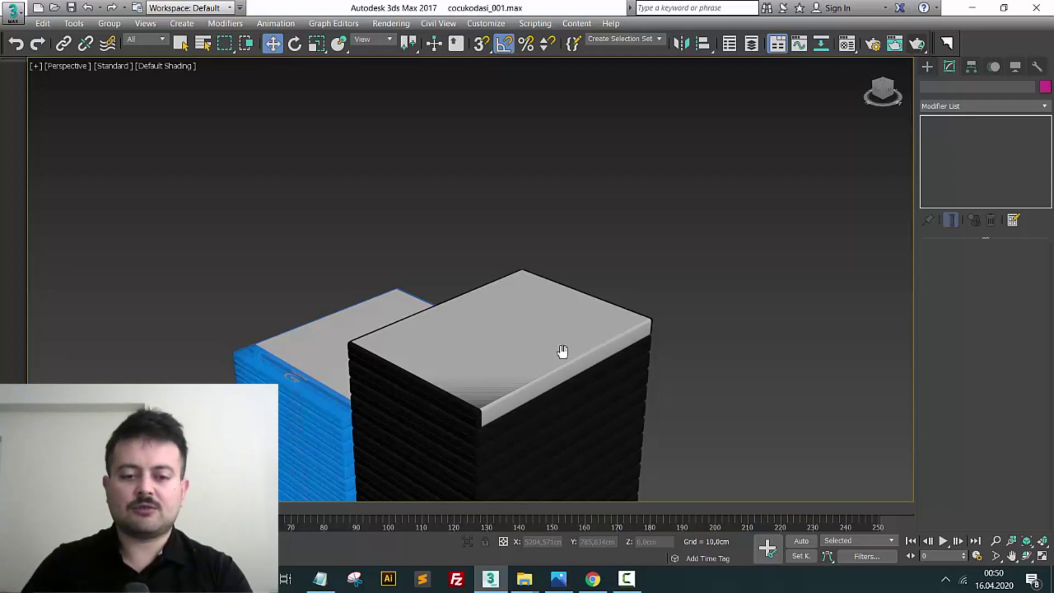
pyautogui.scroll(-2, 514, 306)
pyautogui.scroll(-3, 501, 115)
pyautogui.scroll(5, 521, 245)
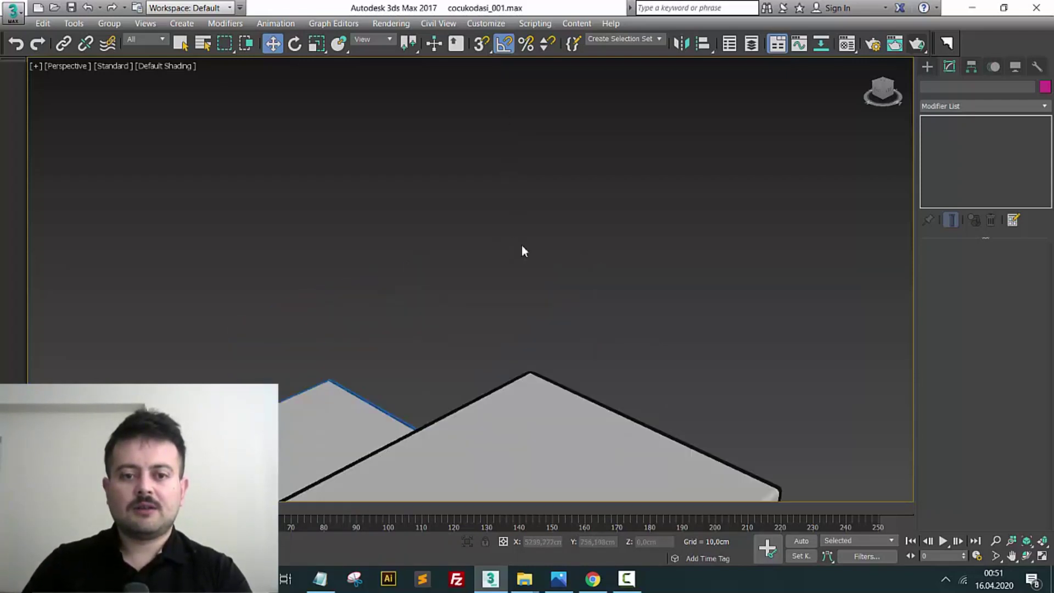
pyautogui.scroll(-4, 534, 242)
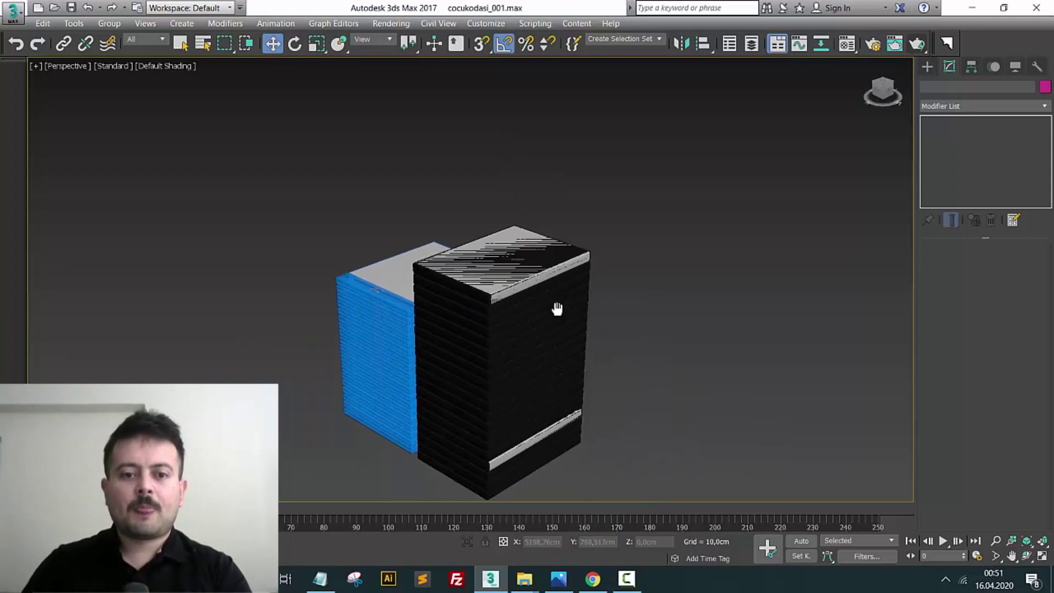
pyautogui.moveTo(558, 306); pyautogui.dragTo(542, 289, button='middle')
pyautogui.click(485, 23)
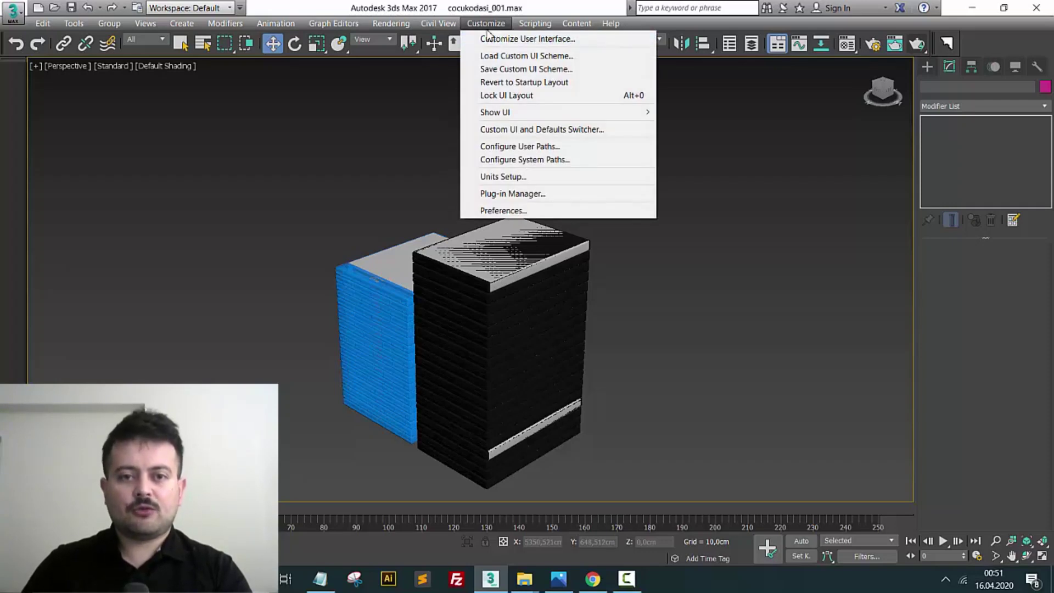
# Add the pasted MAX\067 path under External Files in Configure User Paths, accepting the invalid-path warning
pyautogui.click(561, 147)
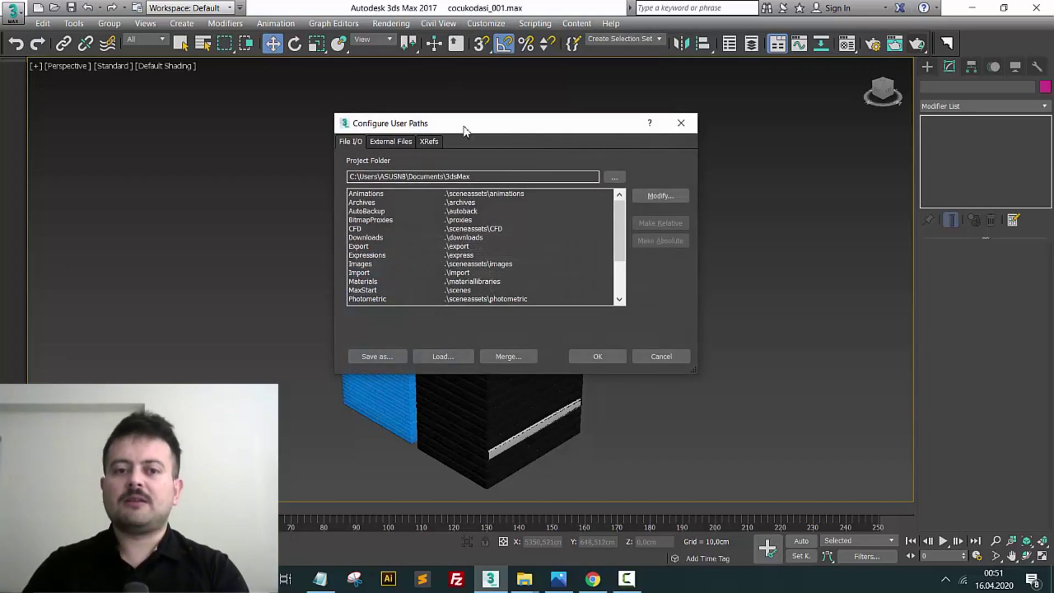
pyautogui.moveTo(463, 129); pyautogui.dragTo(482, 122)
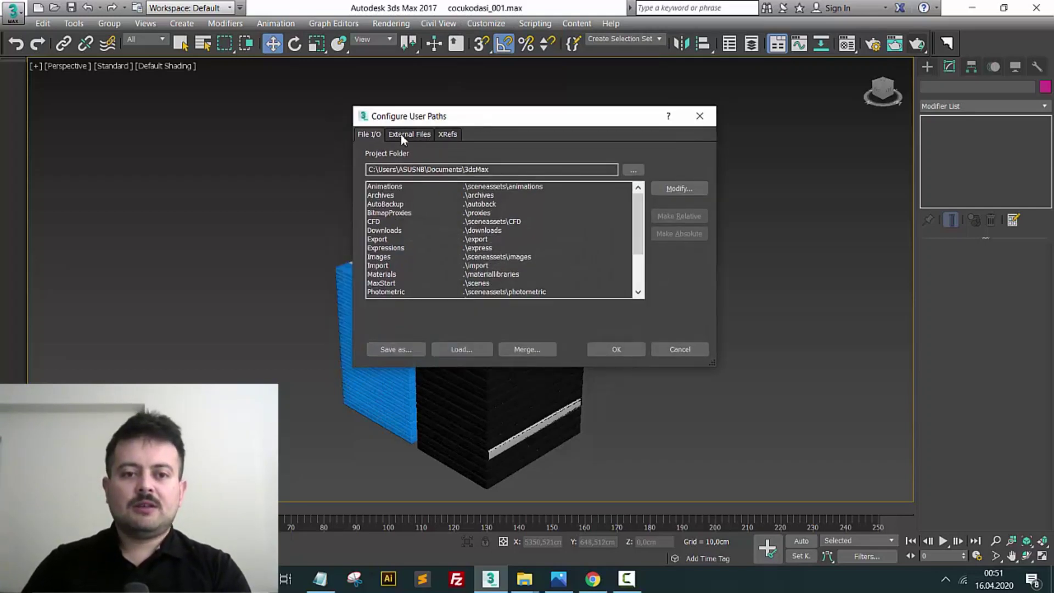
pyautogui.click(412, 134)
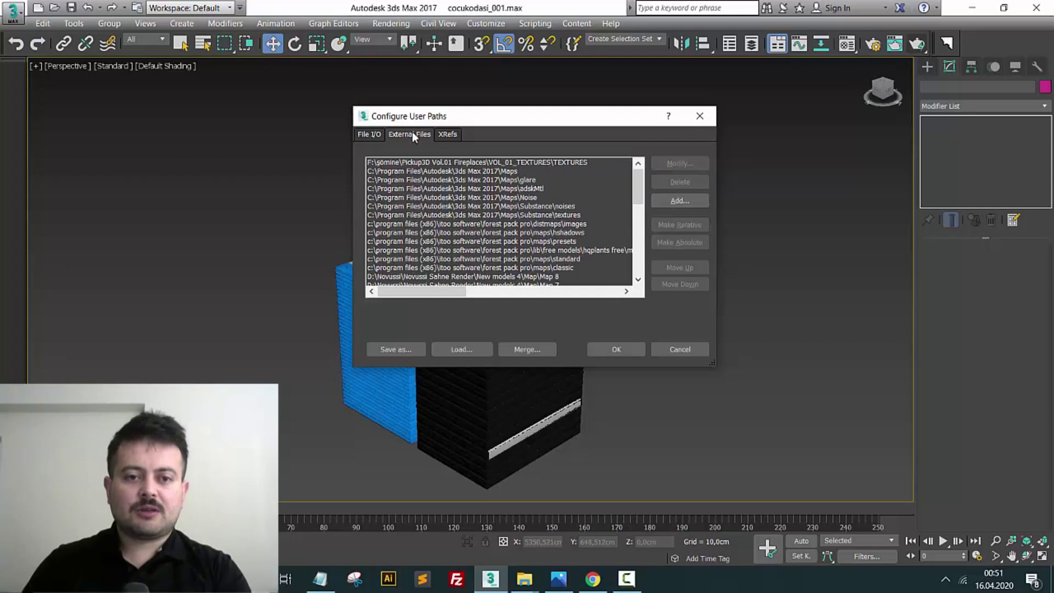
pyautogui.moveTo(640, 202)
pyautogui.mouseDown()
pyautogui.moveTo(618, 292)
pyautogui.moveTo(624, 167)
pyautogui.mouseUp()
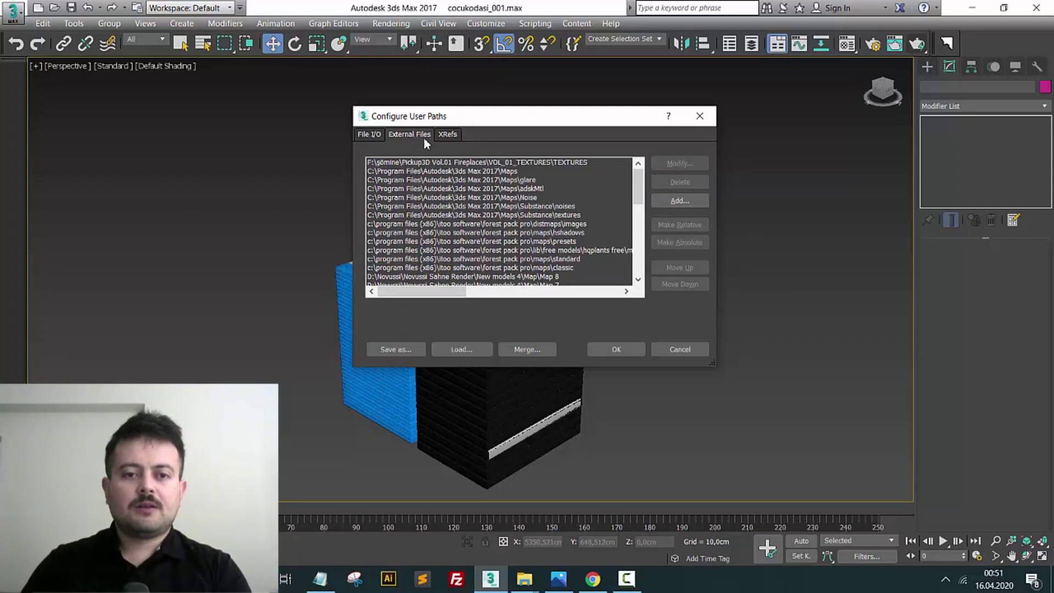
pyautogui.click(680, 201)
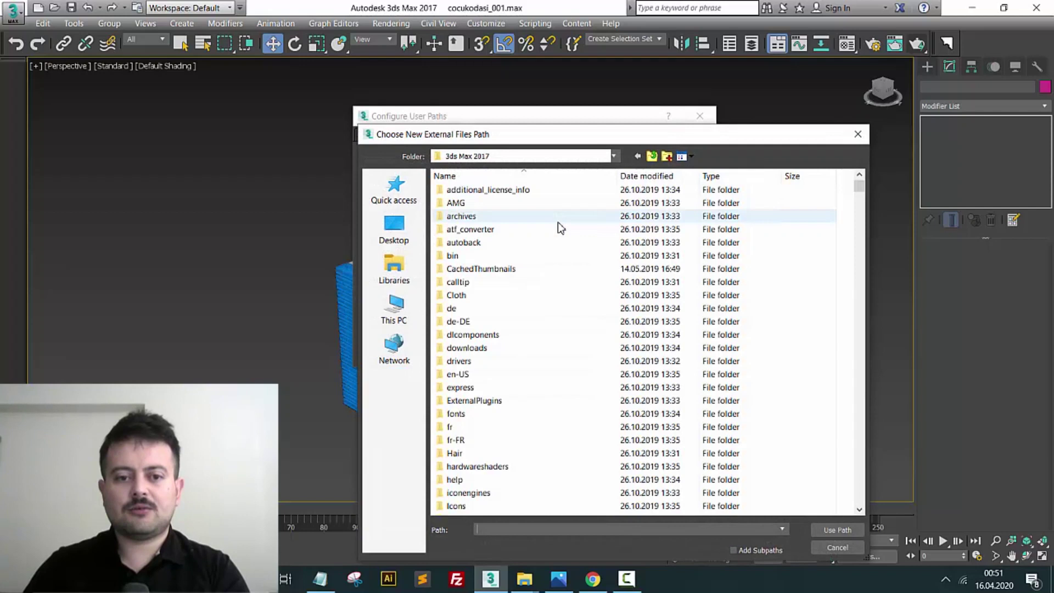
pyautogui.moveTo(629, 111)
pyautogui.mouseDown()
pyautogui.moveTo(589, 78)
pyautogui.moveTo(577, 50)
pyautogui.mouseUp()
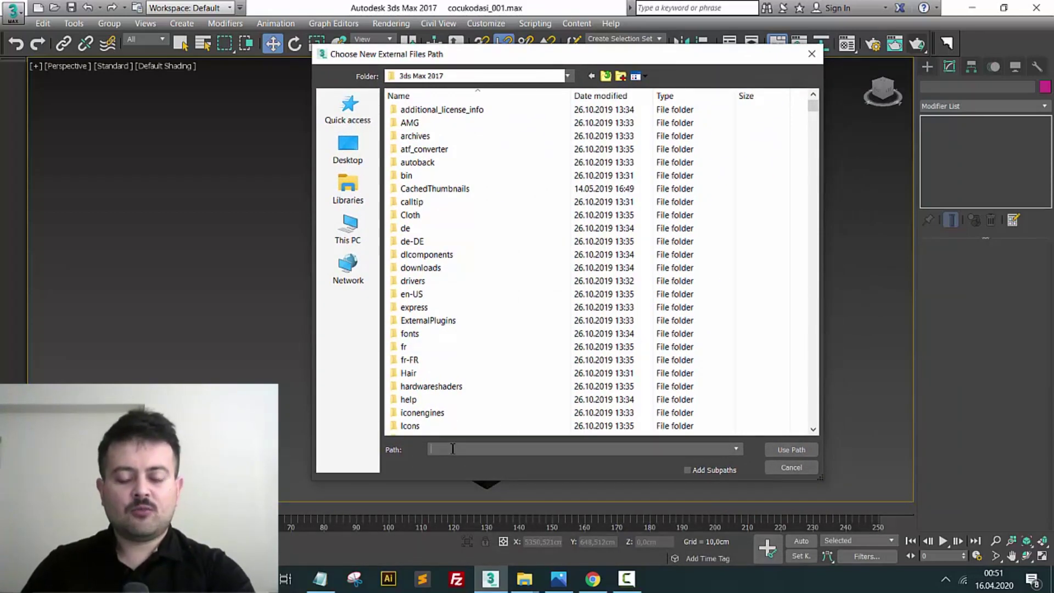
pyautogui.hotkey('ctrl', 'v')
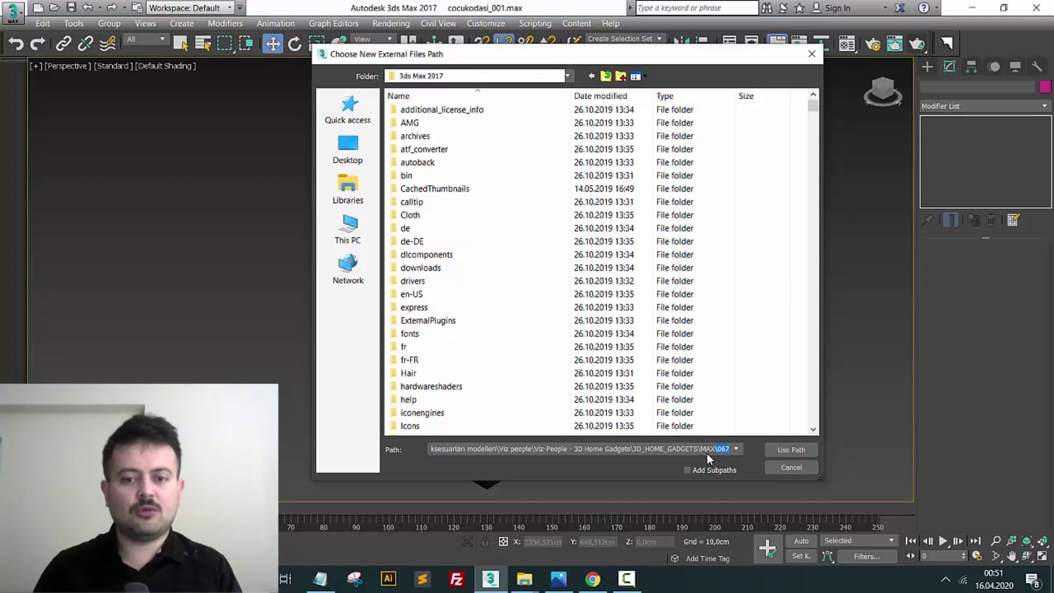
pyautogui.click(791, 450)
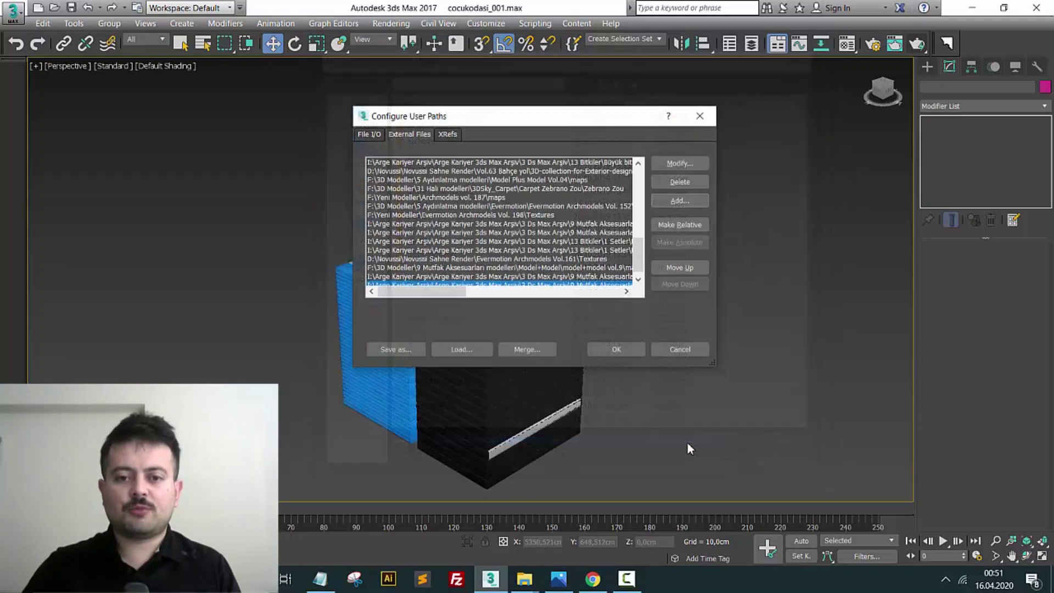
pyautogui.click(624, 351)
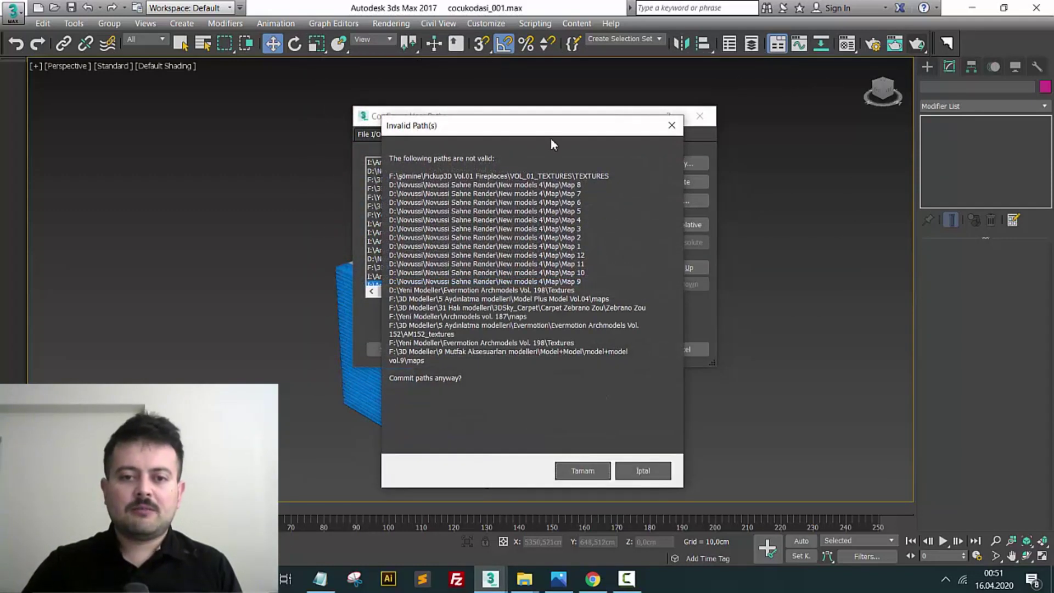
pyautogui.click(604, 471)
pyautogui.moveTo(671, 306)
pyautogui.keyDown('alt'); pyautogui.mouseDown(button='middle')
pyautogui.moveTo(597, 306)
pyautogui.moveTo(607, 177)
pyautogui.mouseUp(button='middle'); pyautogui.keyUp('alt')
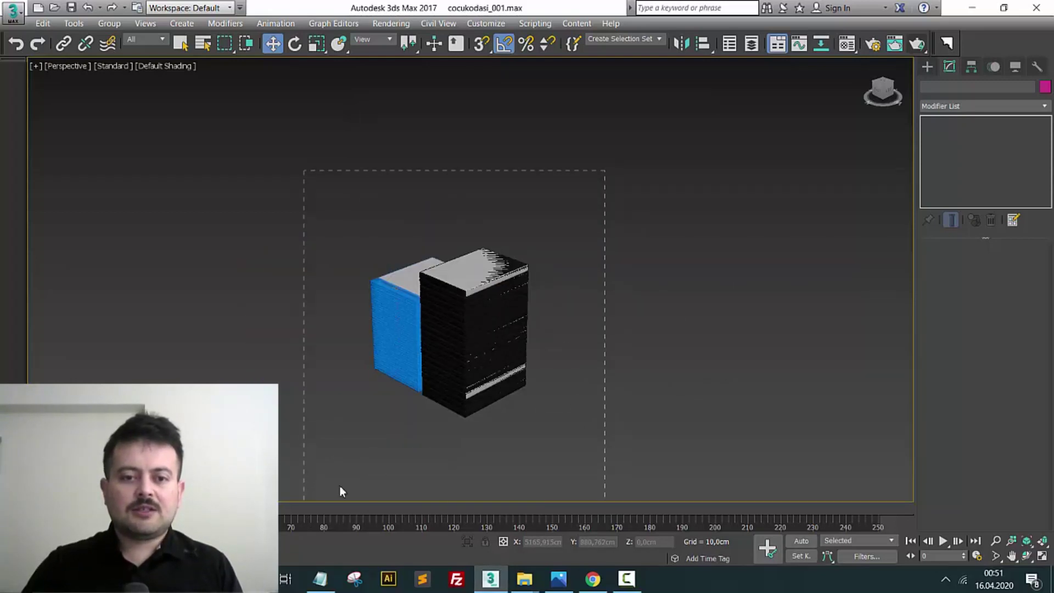
# Zoom in and delete the selected blue-and-black DVD block
pyautogui.scroll(3, 505, 358)
pyautogui.scroll(1, 480, 353)
pyautogui.scroll(1, 480, 353)
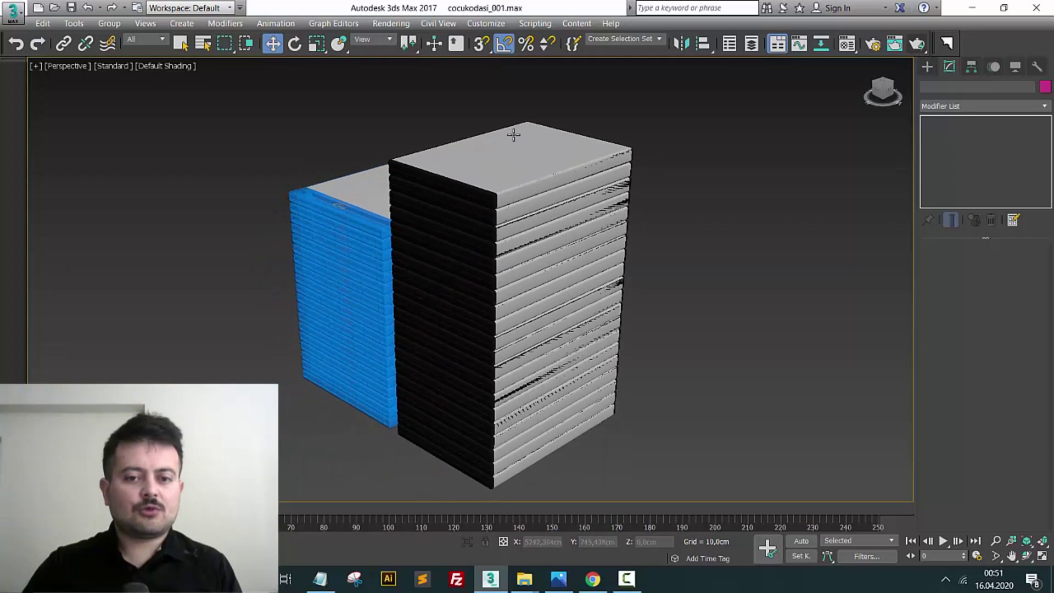
pyautogui.scroll(1, 545, 239)
pyautogui.scroll(3, 546, 247)
pyautogui.scroll(-4, 546, 254)
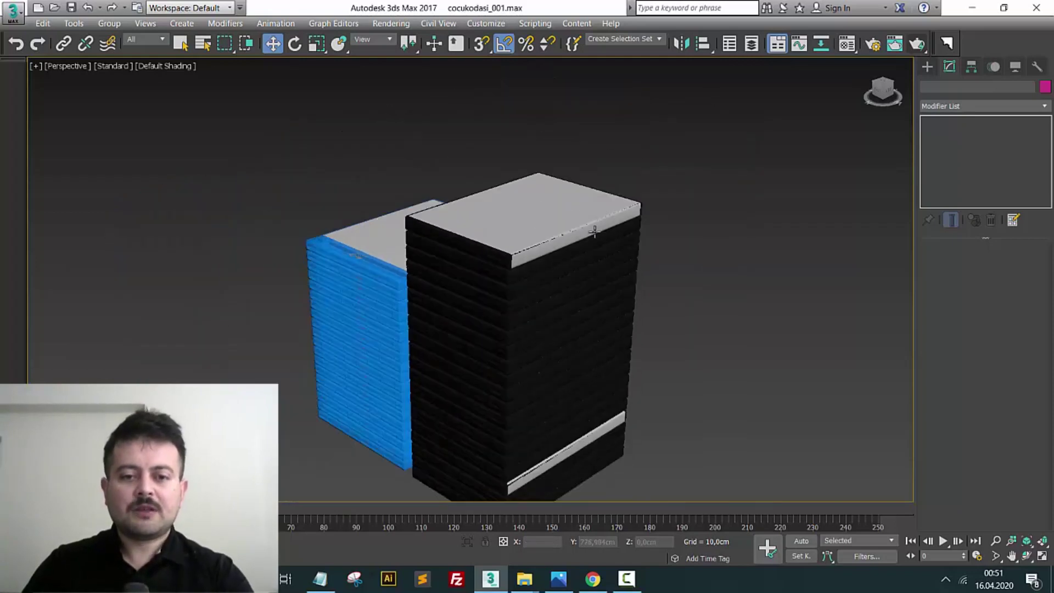
pyautogui.scroll(-2, 598, 219)
pyautogui.press('Delete')
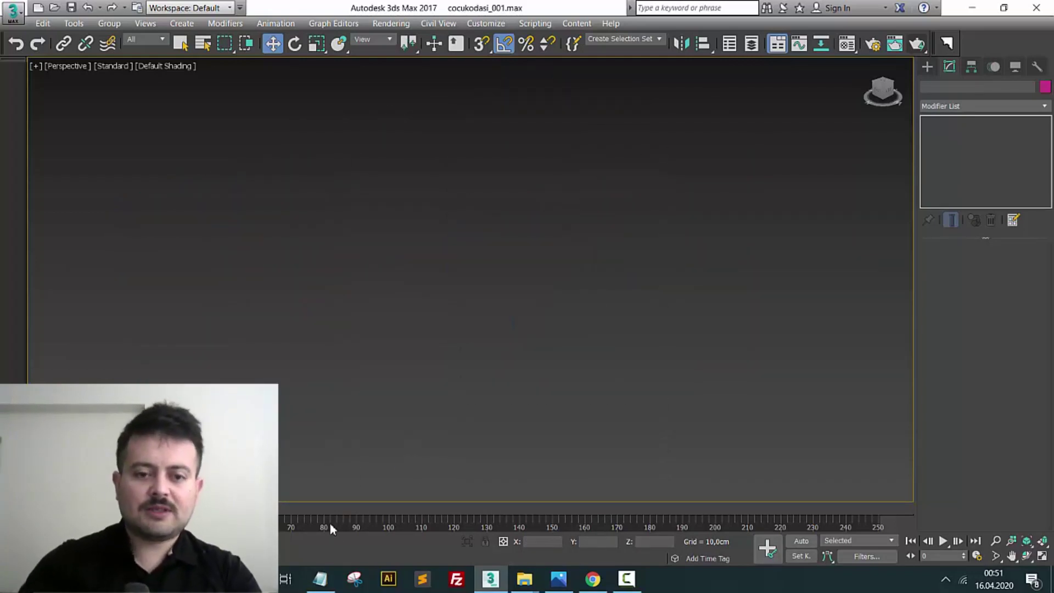
pyautogui.moveTo(525, 579)
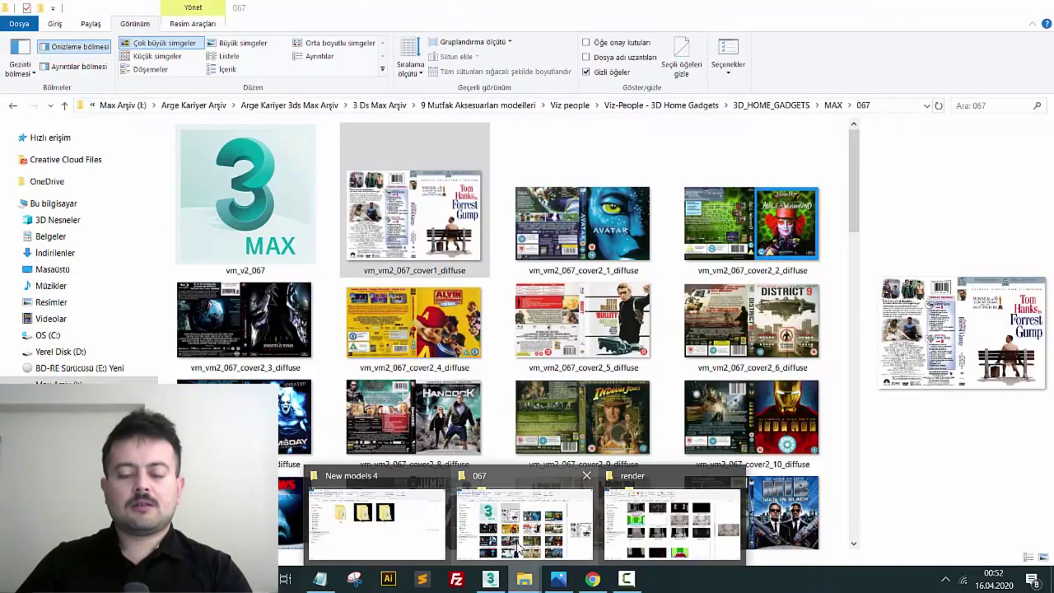
# Drag vm_v2_067.max from the 067 folder into 3ds Max
pyautogui.click(524, 522)
pyautogui.click(258, 247)
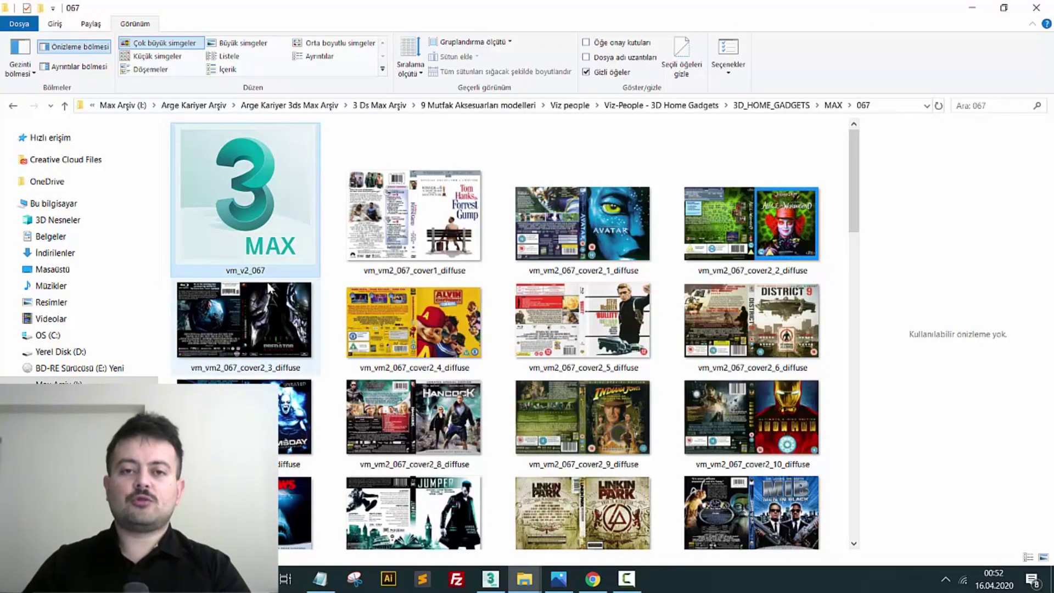
pyautogui.moveTo(414, 216)
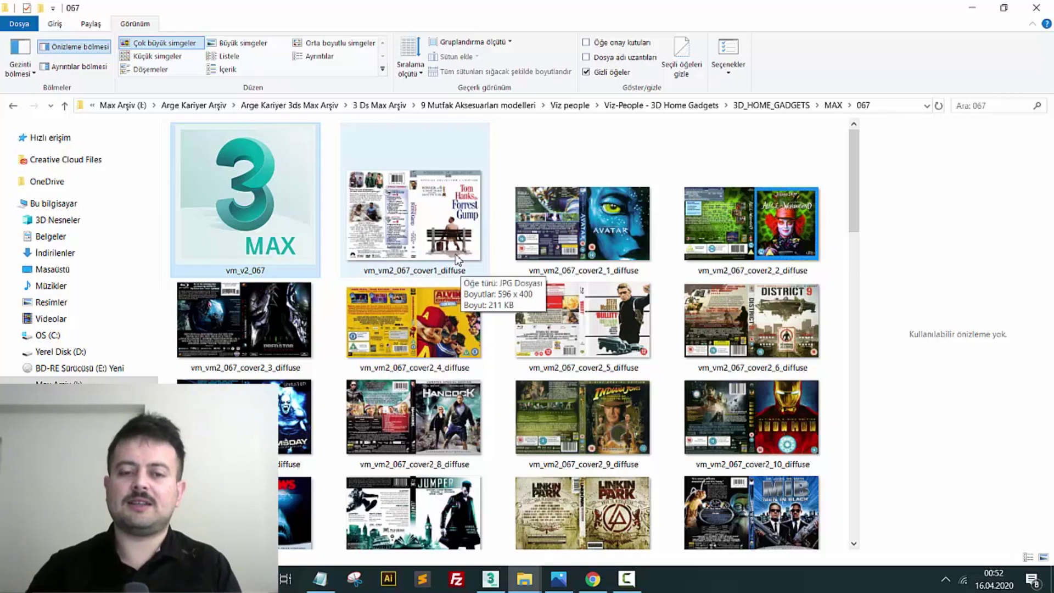
pyautogui.moveTo(265, 192)
pyautogui.mouseDown()
pyautogui.moveTo(495, 547)
pyautogui.moveTo(490, 578)
pyautogui.moveTo(569, 297)
pyautogui.mouseUp()
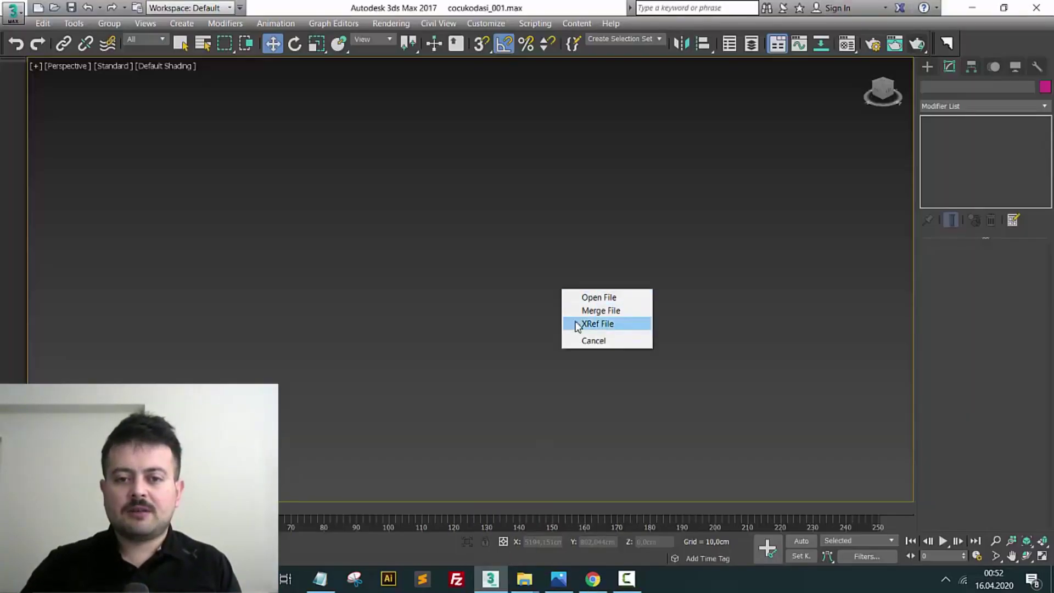
# Merge vm_v2_067 into the scene and orbit to view the DVD stack
pyautogui.click(582, 310)
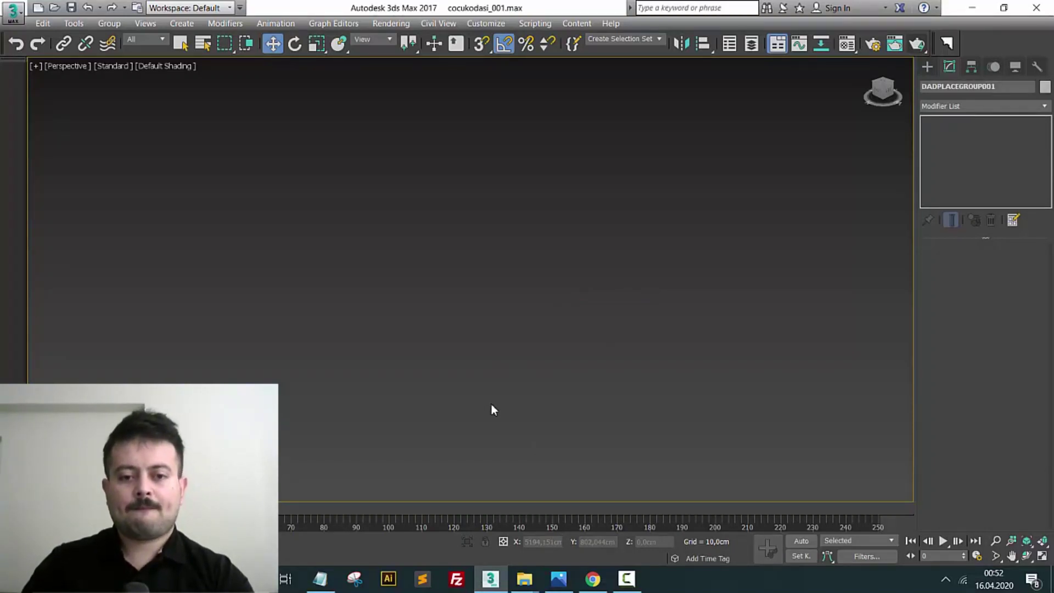
pyautogui.moveTo(504, 379)
pyautogui.keyDown('alt'); pyautogui.mouseDown(button='middle')
pyautogui.moveTo(377, 381)
pyautogui.moveTo(480, 375)
pyautogui.mouseUp(button='middle'); pyautogui.keyUp('alt')
pyautogui.moveTo(505, 285)
pyautogui.keyDown('alt'); pyautogui.mouseDown(button='middle')
pyautogui.moveTo(523, 251)
pyautogui.moveTo(758, 278)
pyautogui.moveTo(614, 323)
pyautogui.moveTo(522, 297)
pyautogui.moveTo(560, 269)
pyautogui.mouseUp(button='middle'); pyautogui.keyUp('alt')
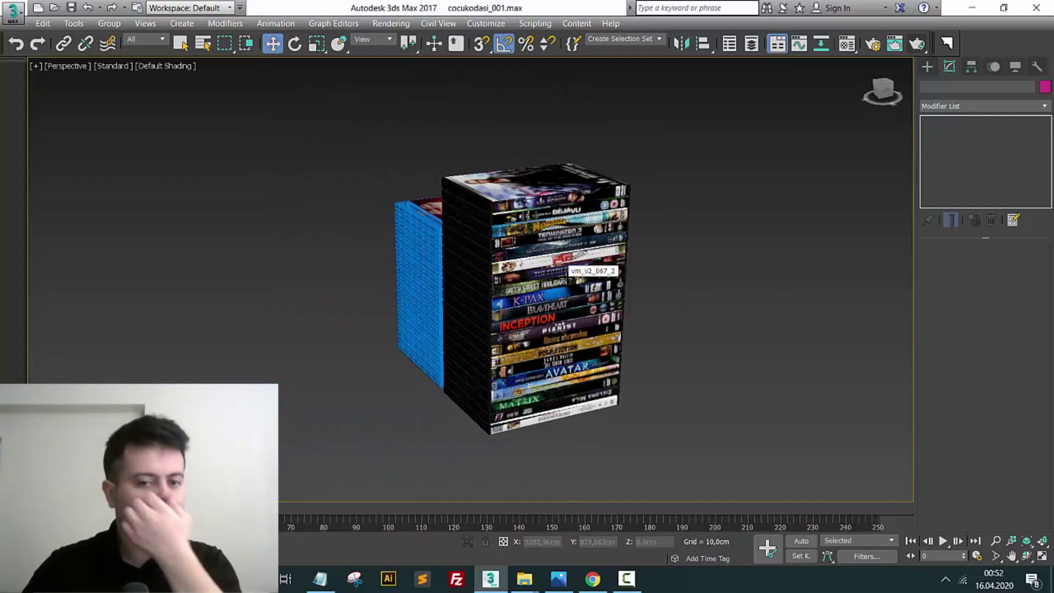
pyautogui.moveTo(533, 220); pyautogui.dragTo(524, 240, button='middle')
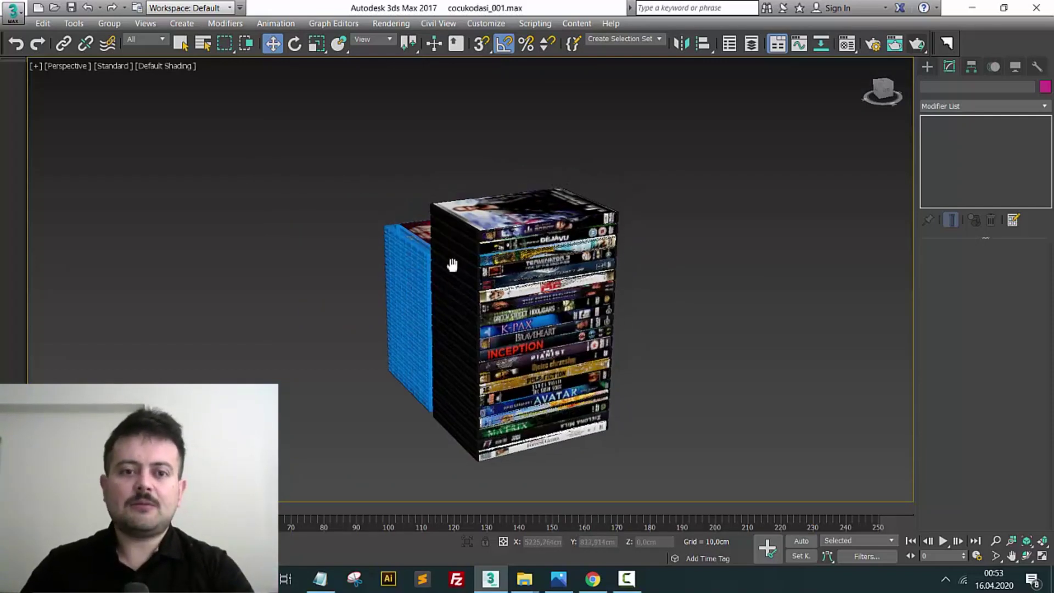
pyautogui.scroll(-4, 452, 264)
# Select both DVD stacks, turn on Edged Faces, then delete and undo the deletion
pyautogui.moveTo(546, 441); pyautogui.dragTo(546, 441)
pyautogui.press('F4')
pyautogui.scroll(3, 491, 346)
pyautogui.scroll(2, 491, 346)
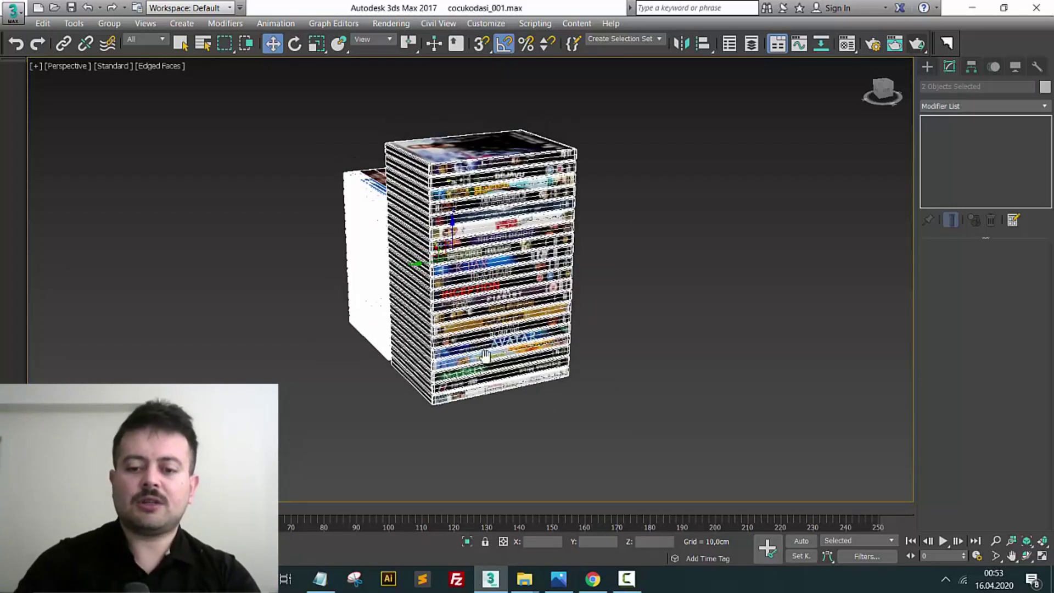
pyautogui.press('Delete')
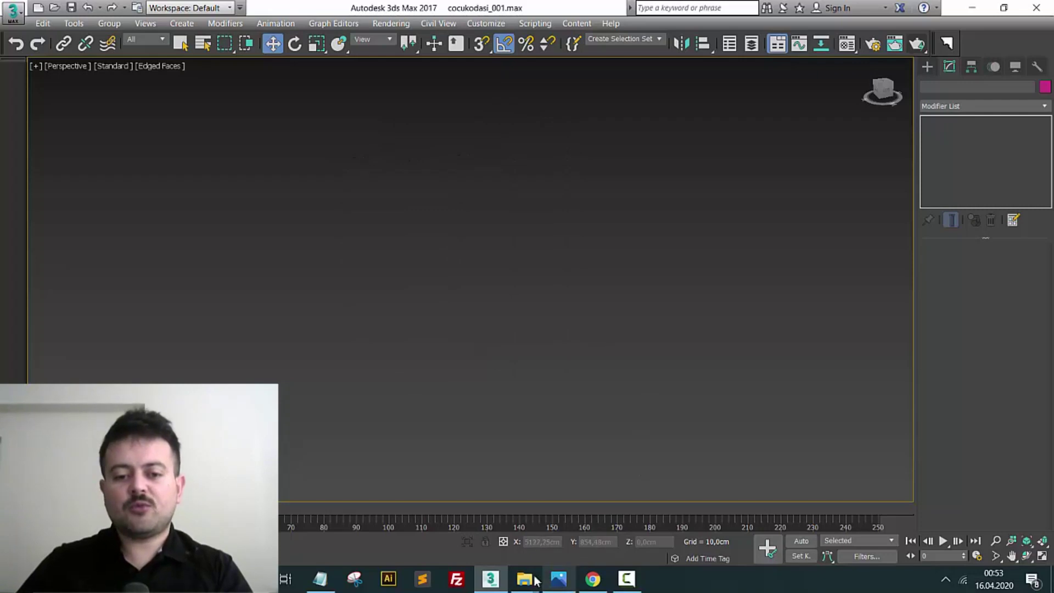
pyautogui.hotkey('ctrl', 'z')
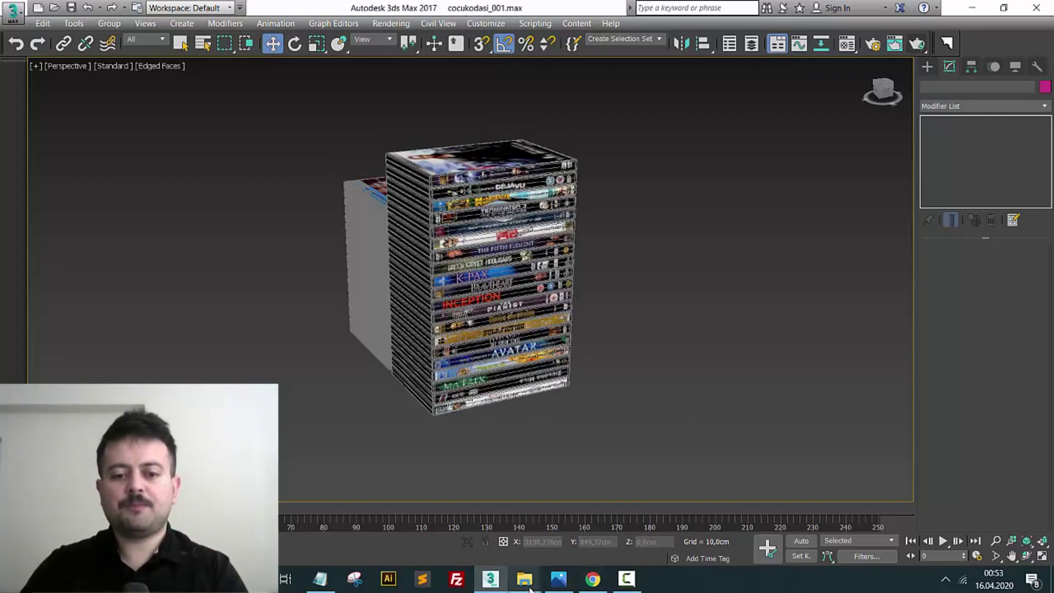
# Bring the New models 4 folder window to the front
pyautogui.click(530, 589)
pyautogui.click(479, 517)
pyautogui.click(491, 579)
pyautogui.click(525, 579)
pyautogui.click(435, 508)
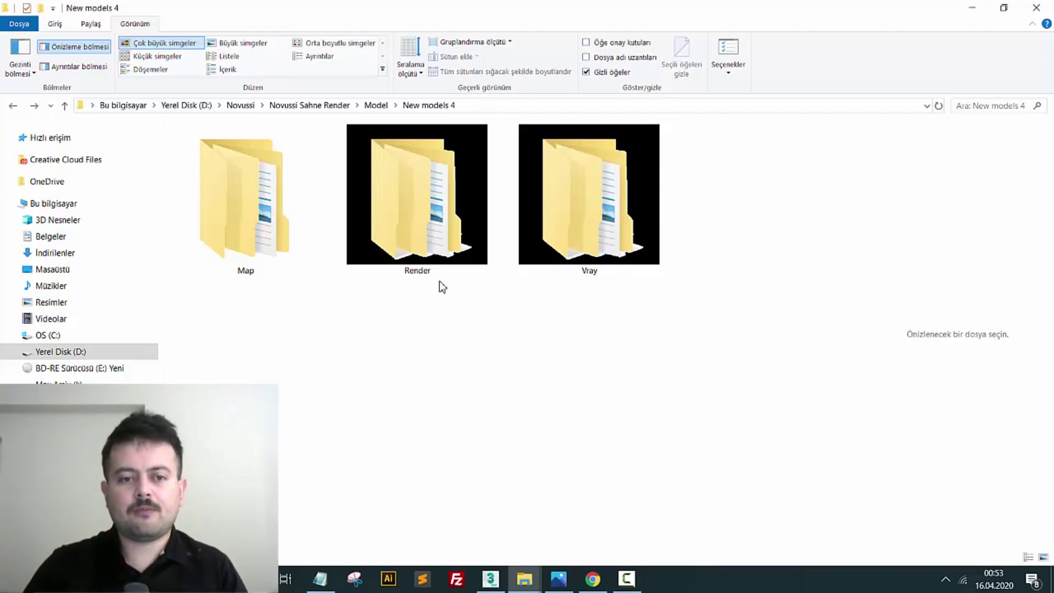
# Open New models 4's Render folder as extra-large icons, then go back
pyautogui.press('BackSpace')
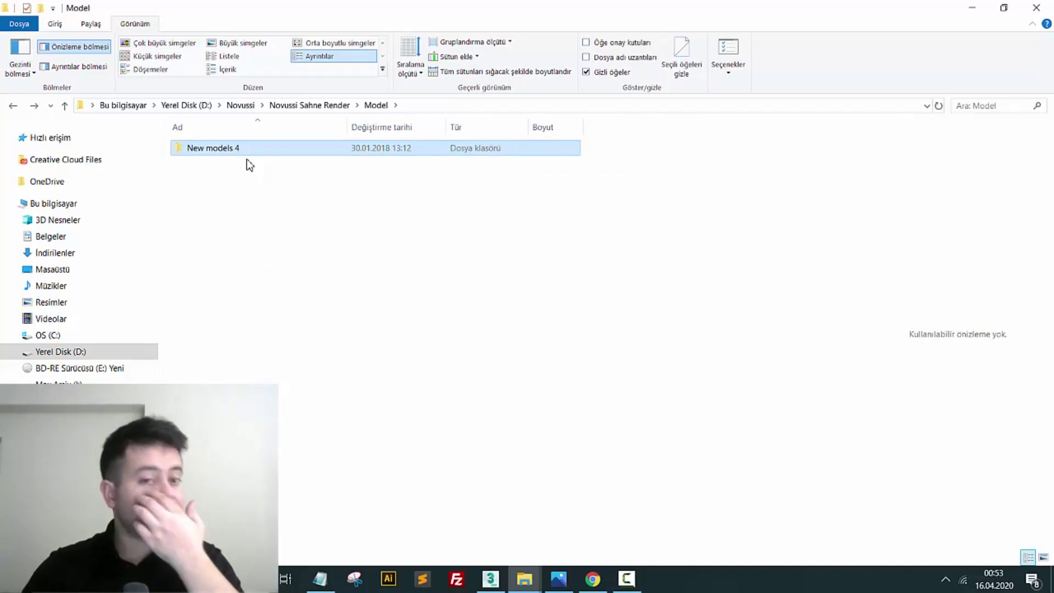
pyautogui.doubleClick(241, 160)
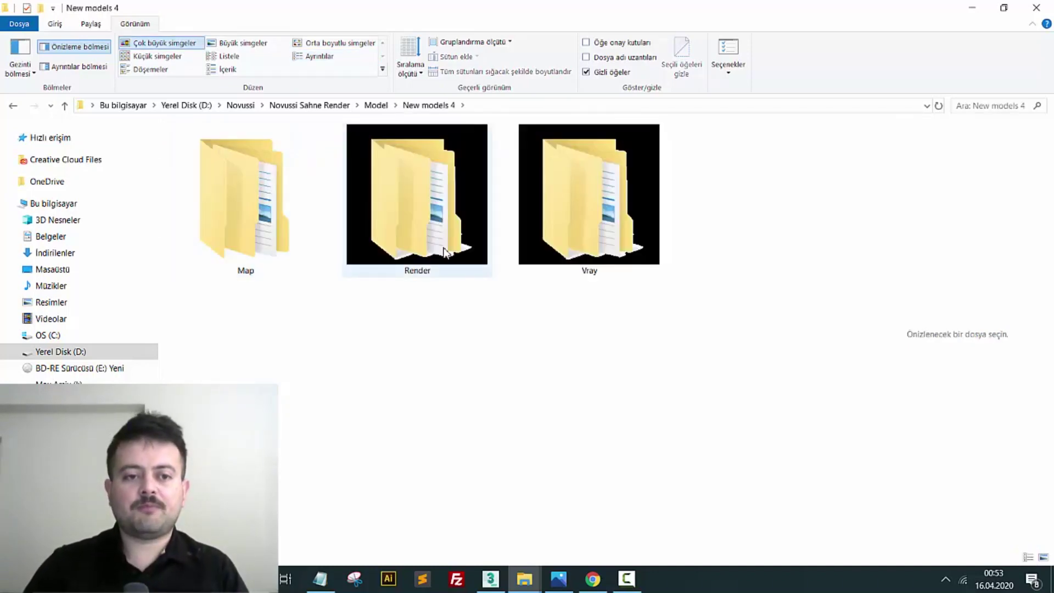
pyautogui.click(604, 243)
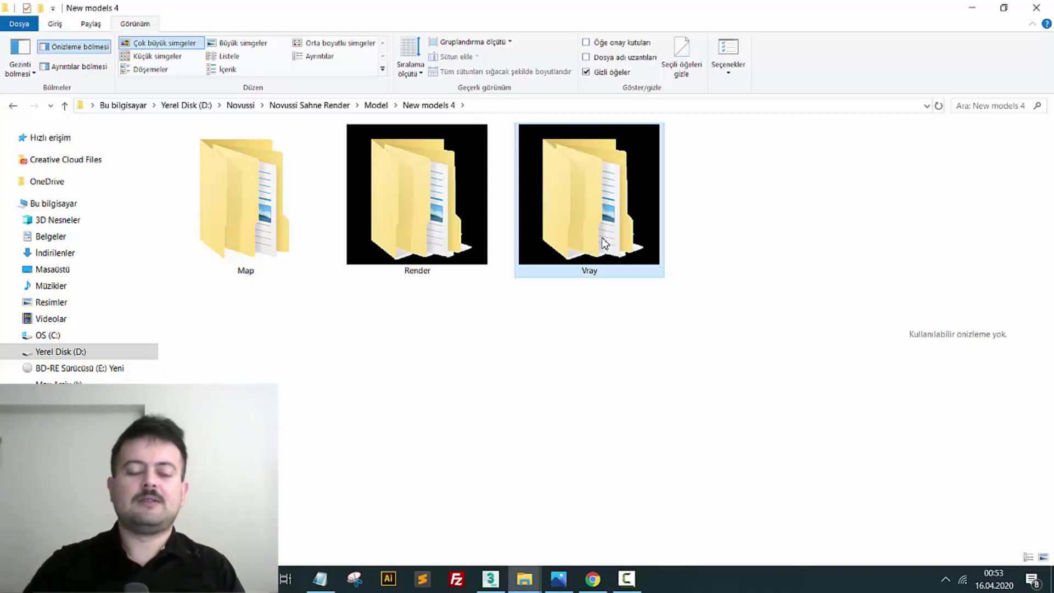
pyautogui.click(452, 275)
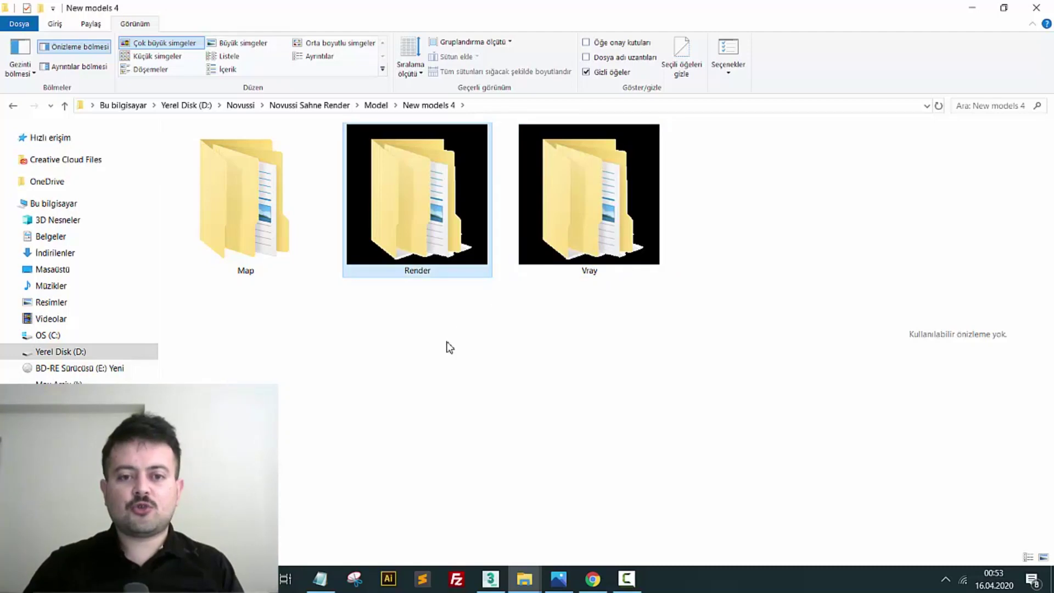
pyautogui.doubleClick(418, 247)
pyautogui.click(165, 43)
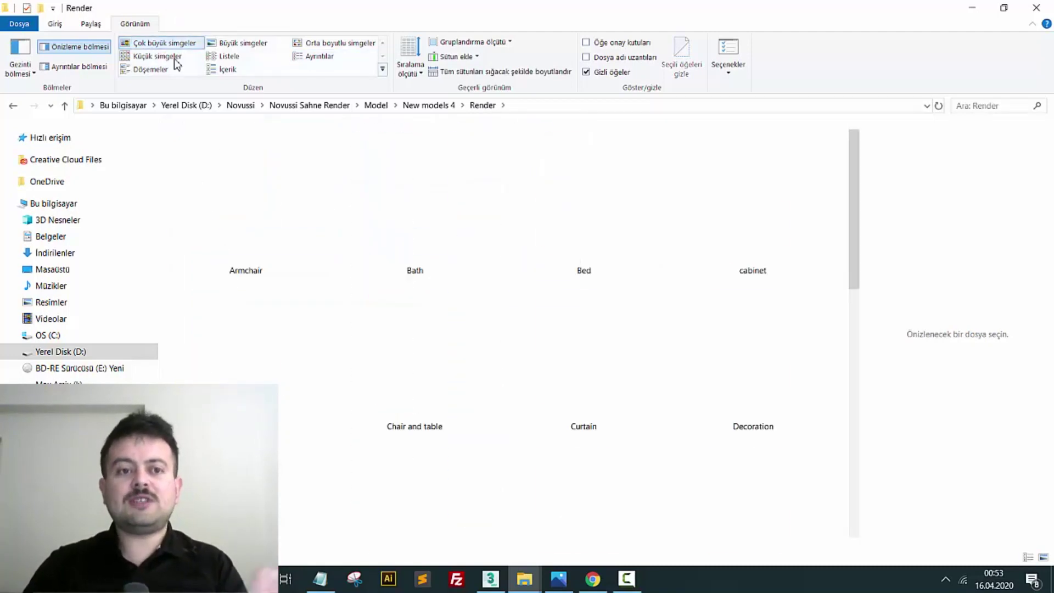
pyautogui.hotkey('alt', 'Left')
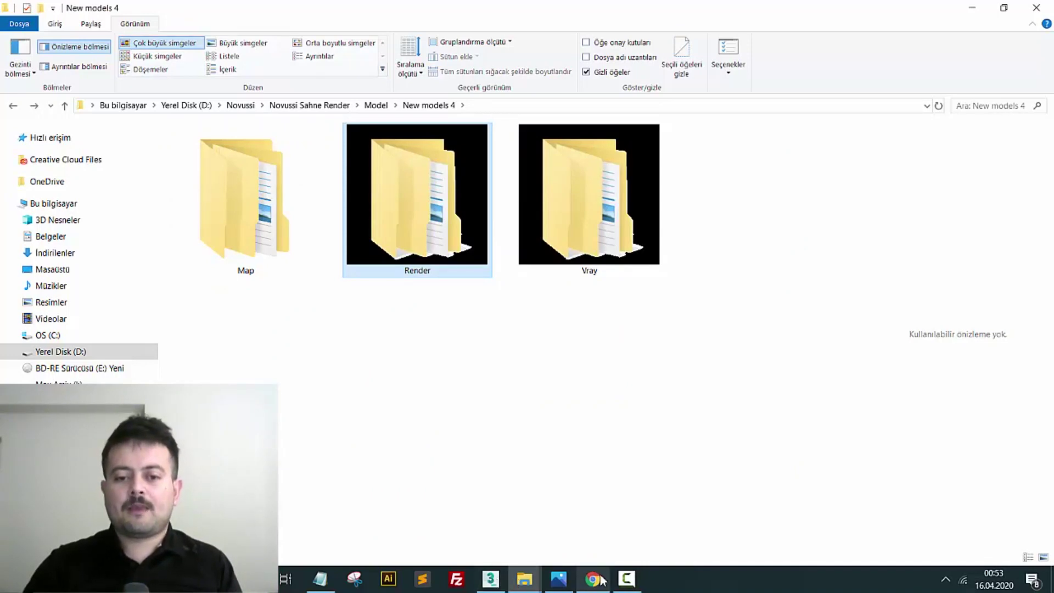
pyautogui.moveTo(524, 579)
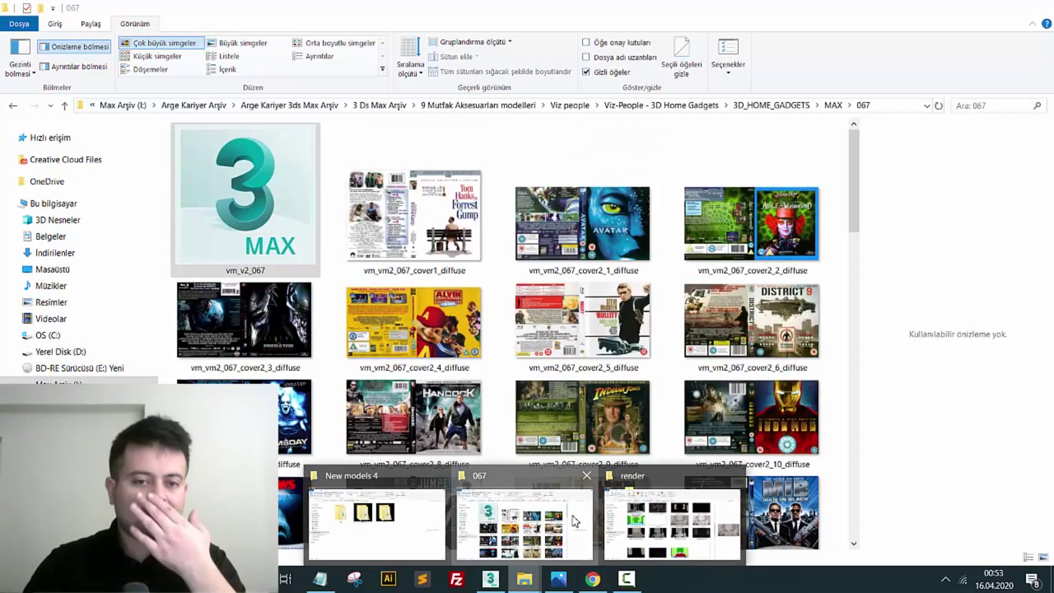
# Compare catalog item 067 in Chrome with the 067 folder, then bring up New models 4
pyautogui.click(566, 539)
pyautogui.click(595, 580)
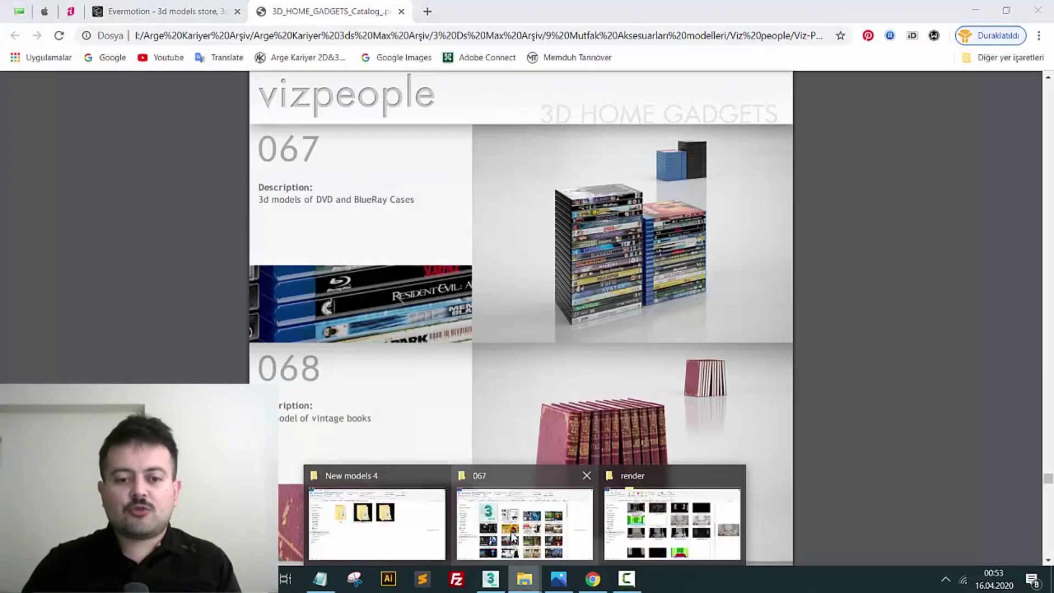
pyautogui.click(526, 514)
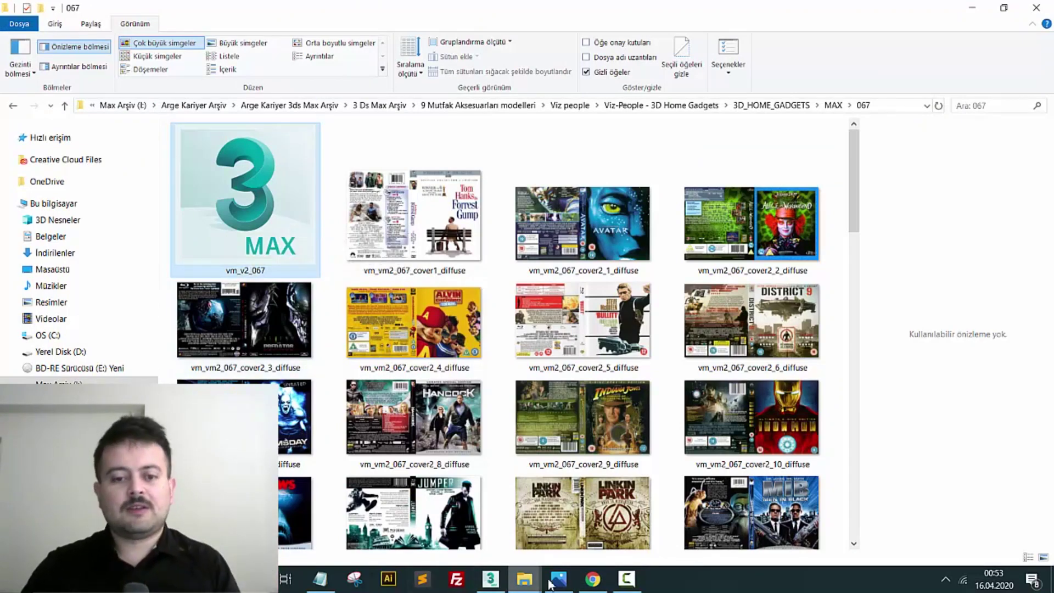
pyautogui.click(593, 579)
pyautogui.scroll(3, 621, 415)
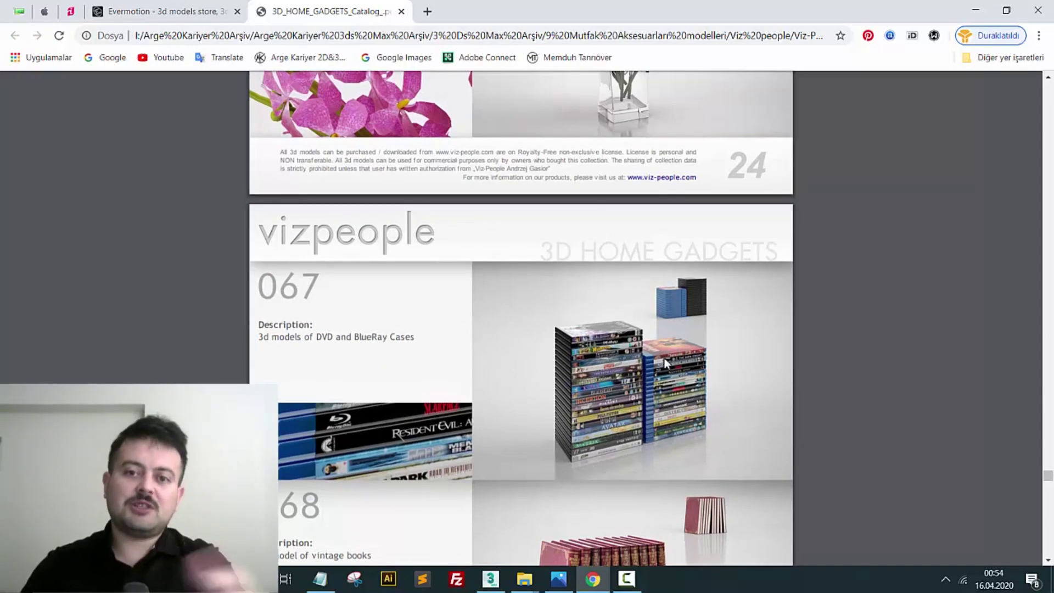
pyautogui.moveTo(523, 579)
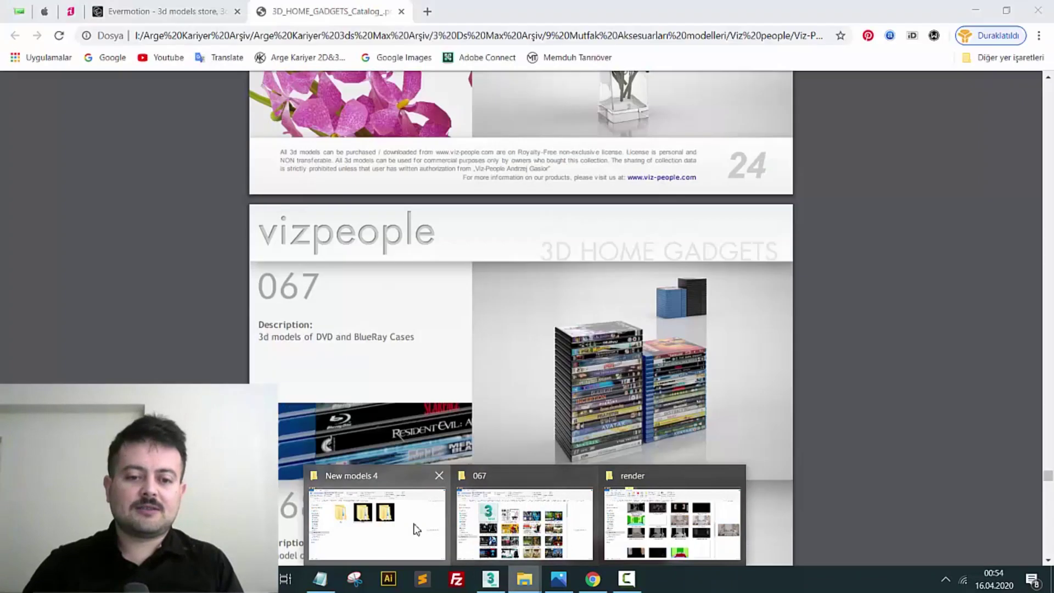
pyautogui.click(416, 528)
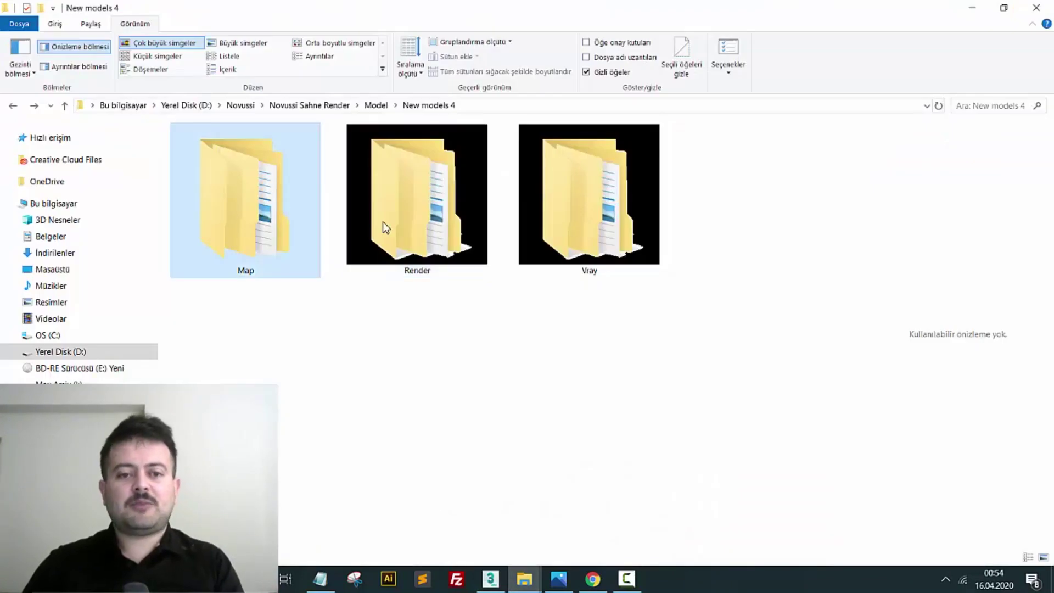
# Open the Render folder, then its Bed subfolder, in File Explorer
pyautogui.click(607, 234)
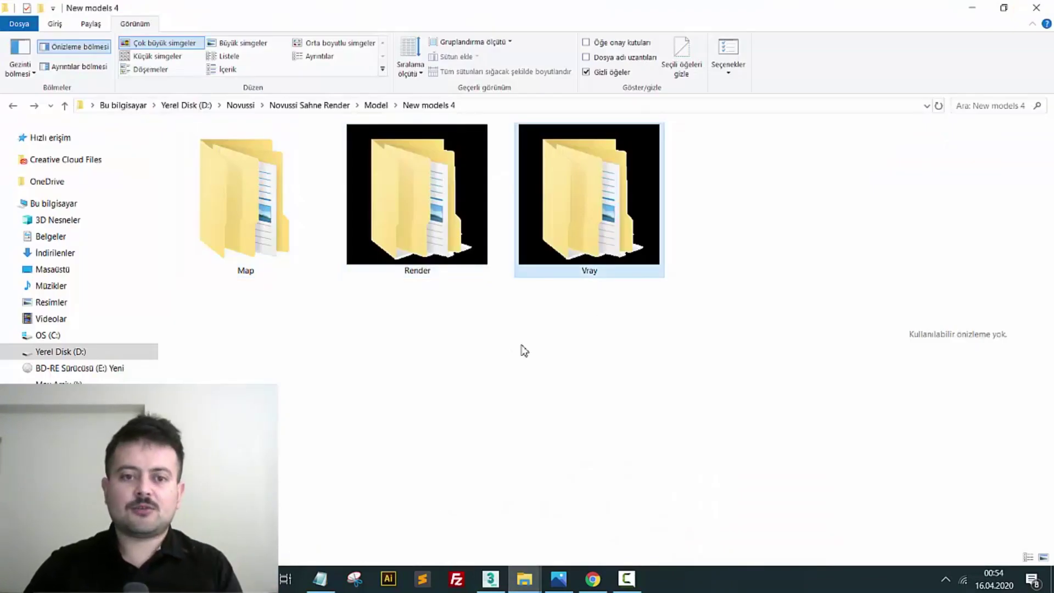
pyautogui.click(427, 263)
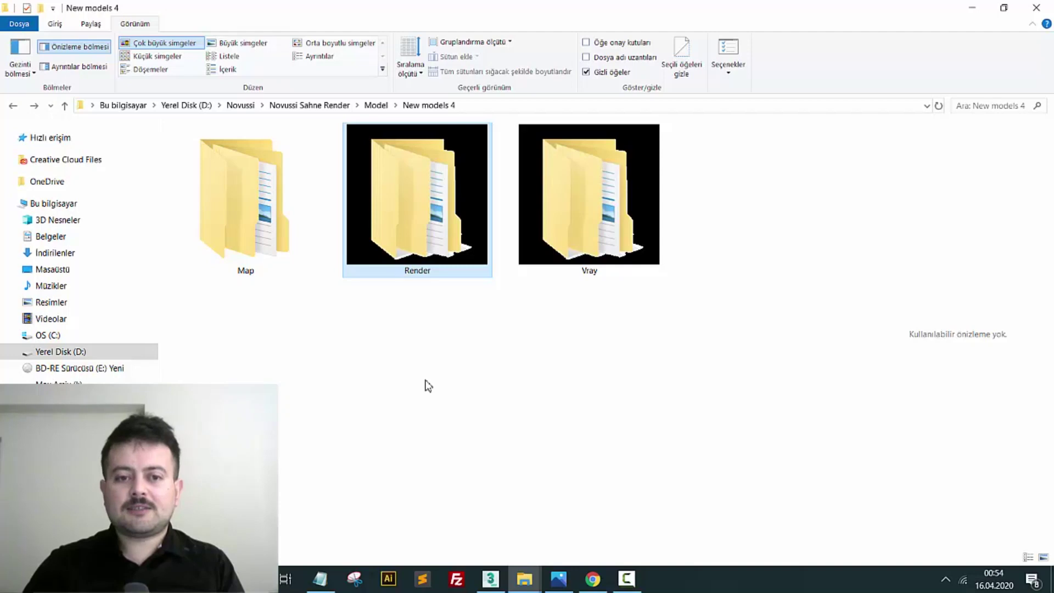
pyautogui.doubleClick(441, 255)
pyautogui.click(630, 207)
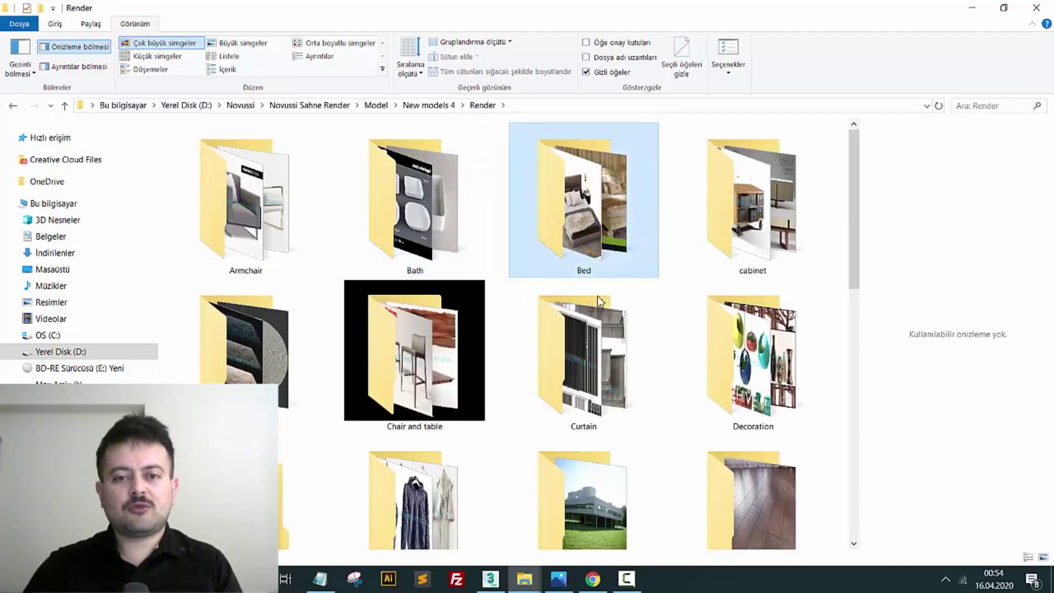
pyautogui.scroll(-3, 588, 340)
pyautogui.scroll(3, 586, 340)
pyautogui.doubleClick(608, 235)
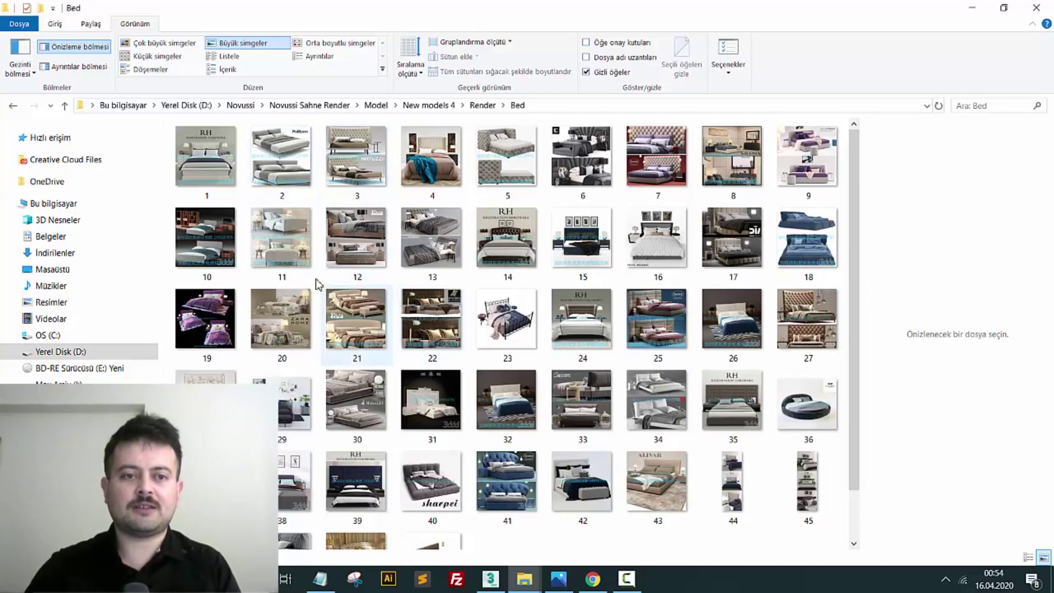
# Show the bed renders as extra-large icons and open the first image in Photos
pyautogui.click(166, 44)
pyautogui.click(245, 192)
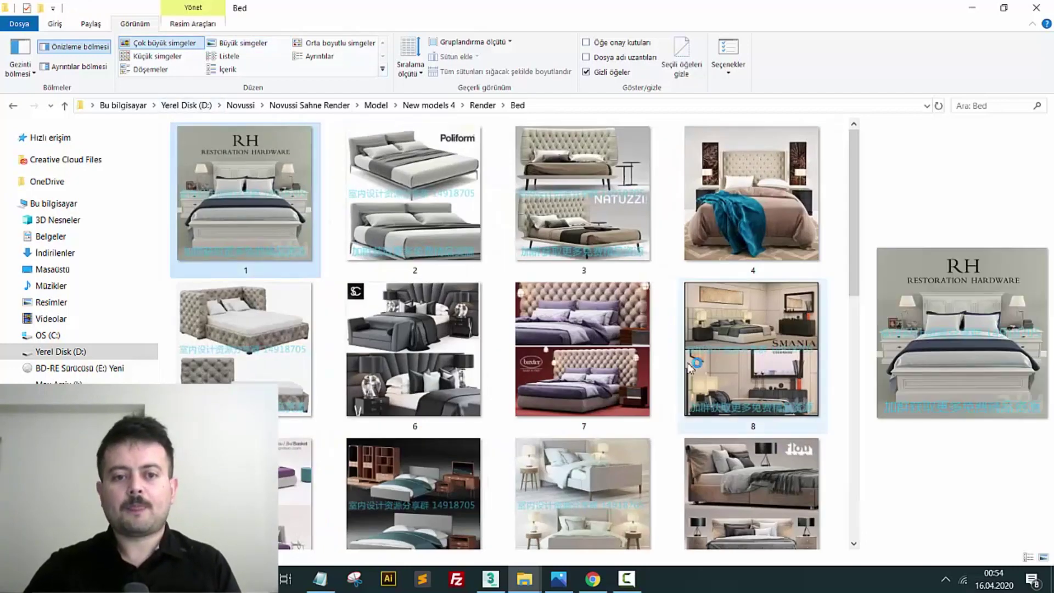
pyautogui.press('Right')
pyautogui.press('Right')
pyautogui.press('Right')
# Step through the bed images up to 13.jpg, back to 12.jpg, then close Photos
pyautogui.press('Right')
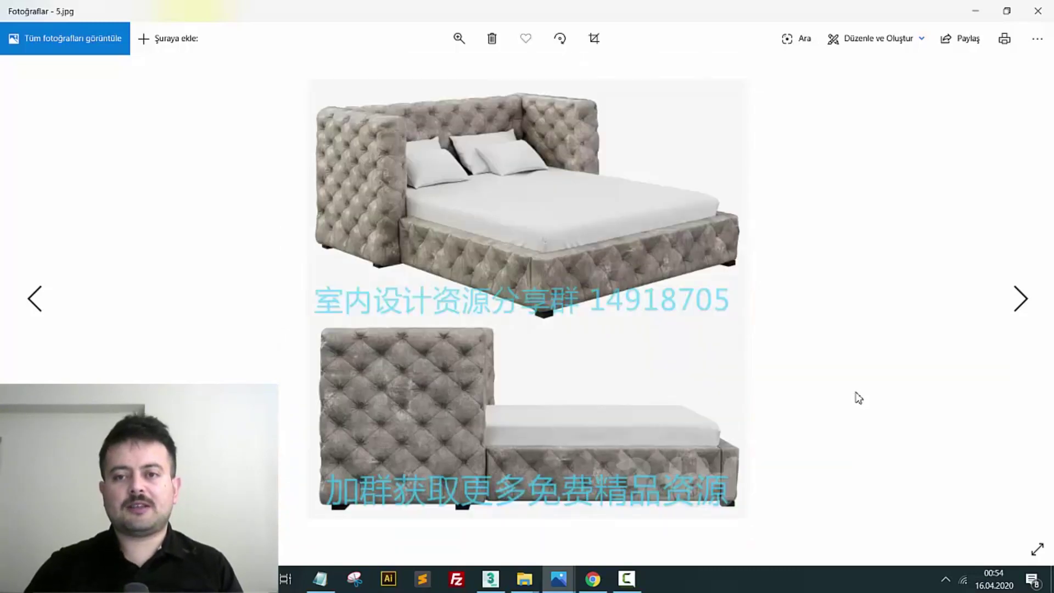
pyautogui.press('Right')
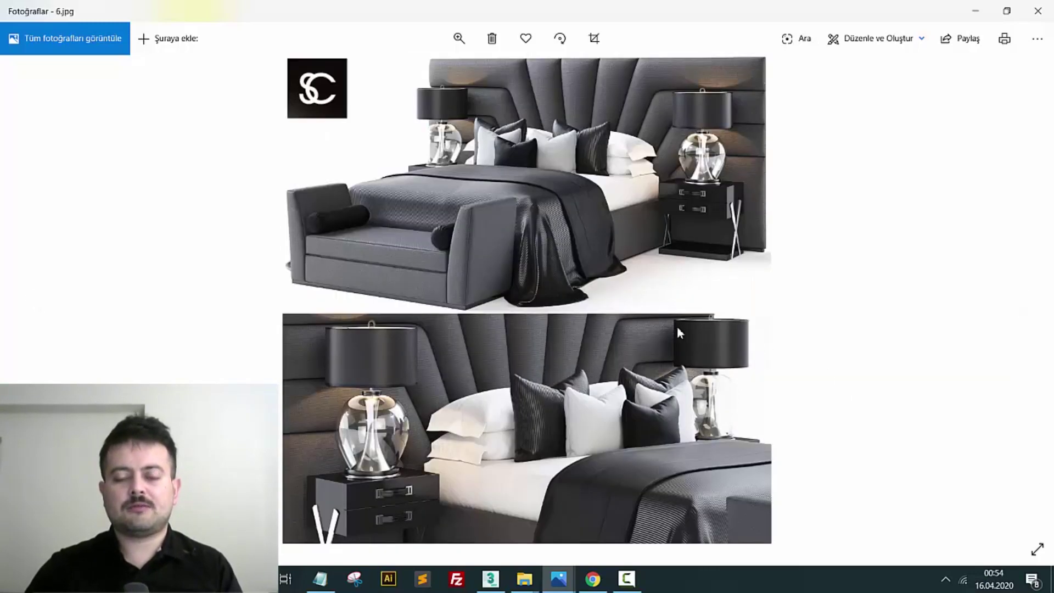
pyautogui.press('Right')
pyautogui.press('Right')
pyautogui.press('Right')
pyautogui.press('Right')
pyautogui.press('Right')
pyautogui.press('Right')
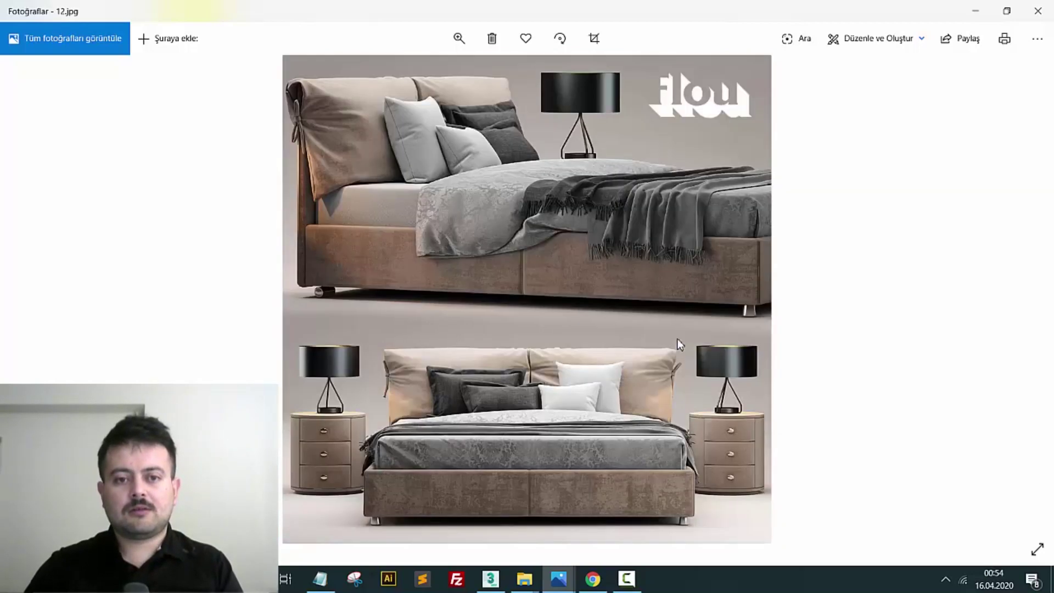
pyautogui.press('Right')
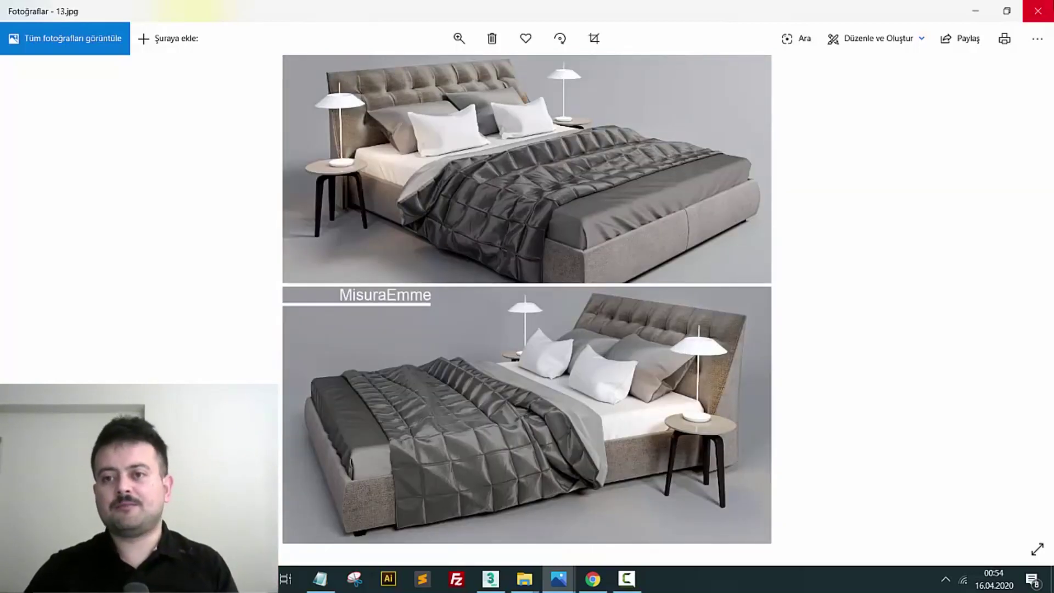
pyautogui.press('Left')
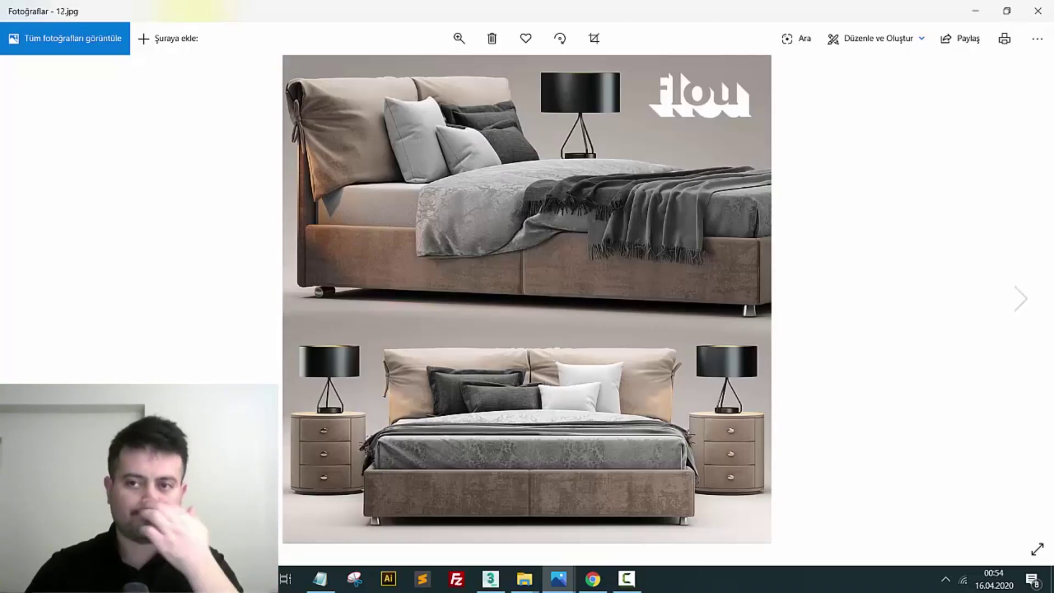
pyautogui.click(1038, 11)
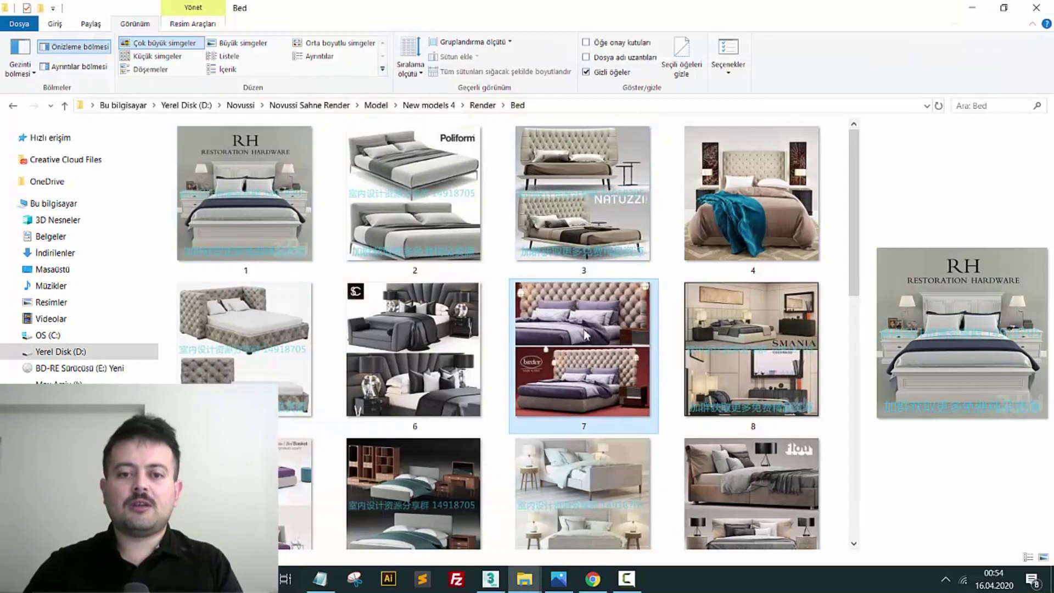
# Select bed image 12 in the Bed folder and open it full-size
pyautogui.scroll(-1, 593, 385)
pyautogui.click(593, 369)
pyautogui.scroll(-3, 593, 369)
pyautogui.click(779, 331)
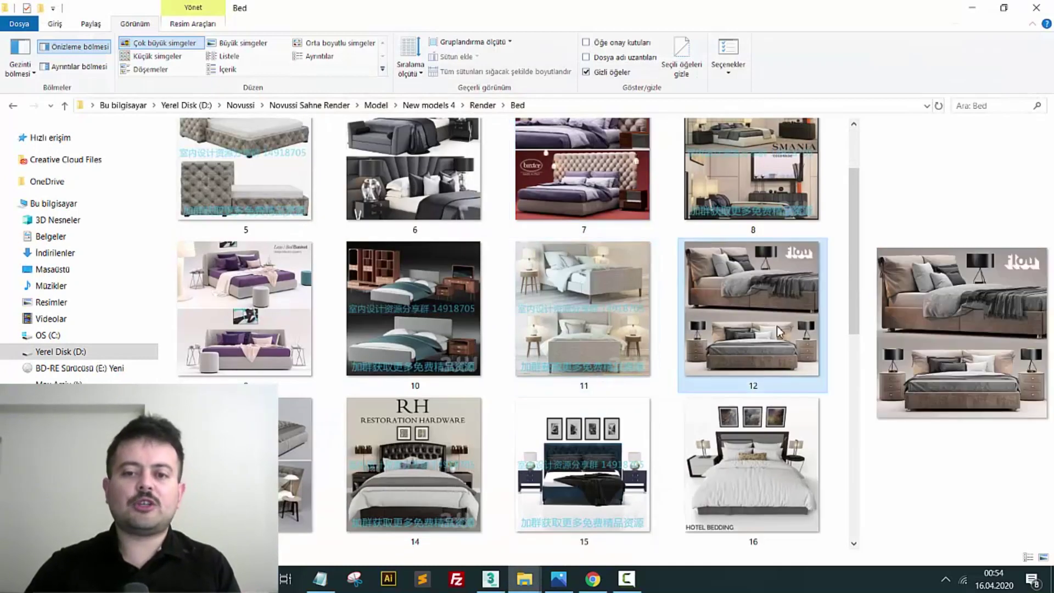
pyautogui.doubleClick(749, 307)
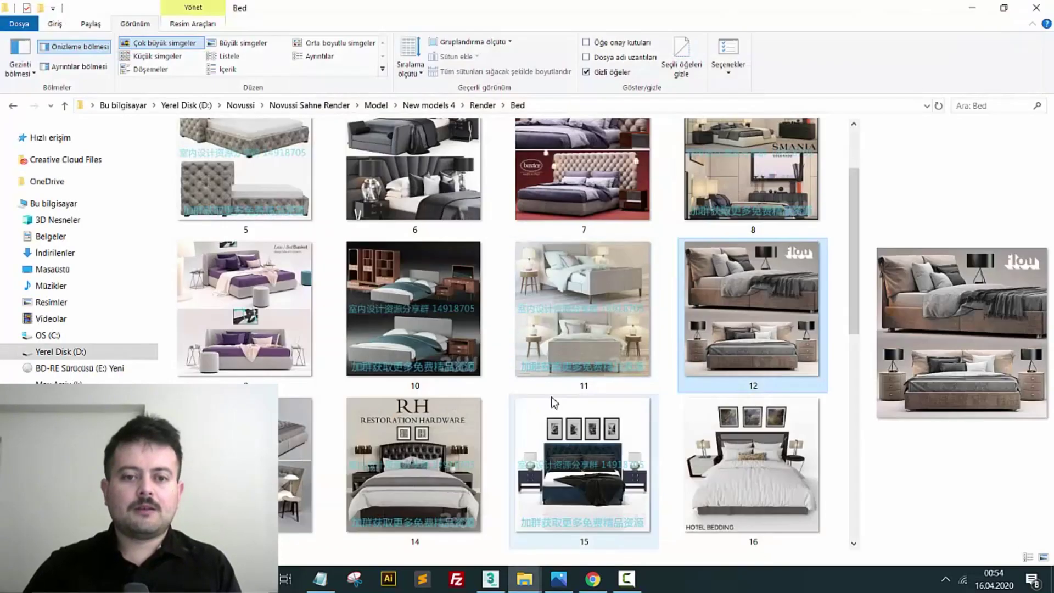
# Go back up to New models 4 and return into the Render Bed previews
pyautogui.press('BackSpace')
pyautogui.press('BackSpace')
pyautogui.press('Return')
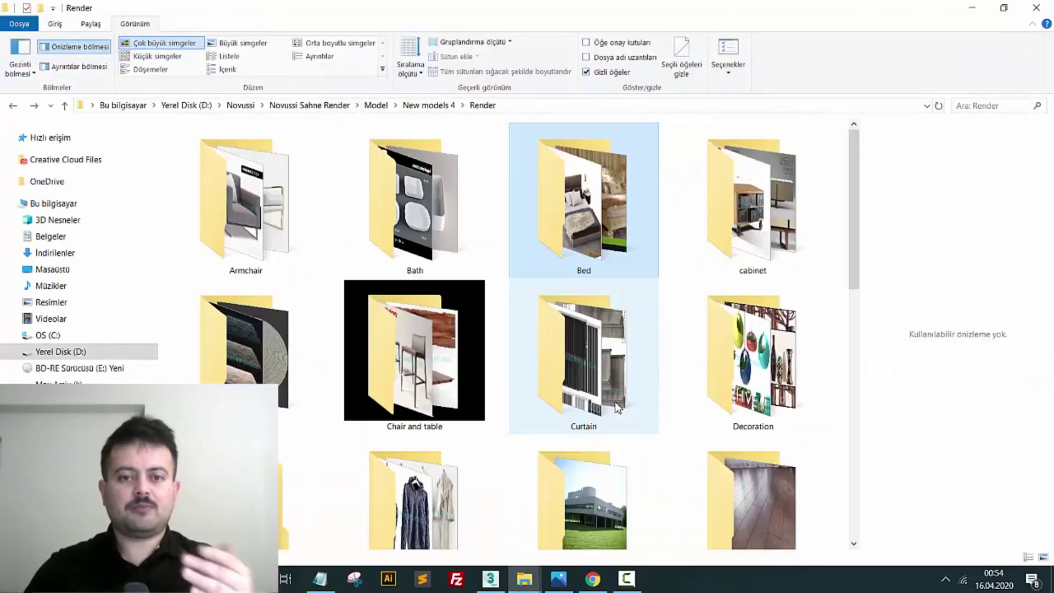
pyautogui.press('Return')
pyautogui.moveTo(769, 473)
pyautogui.mouseDown()
pyautogui.moveTo(389, 566)
pyautogui.moveTo(709, 423)
pyautogui.moveTo(738, 257)
pyautogui.mouseUp()
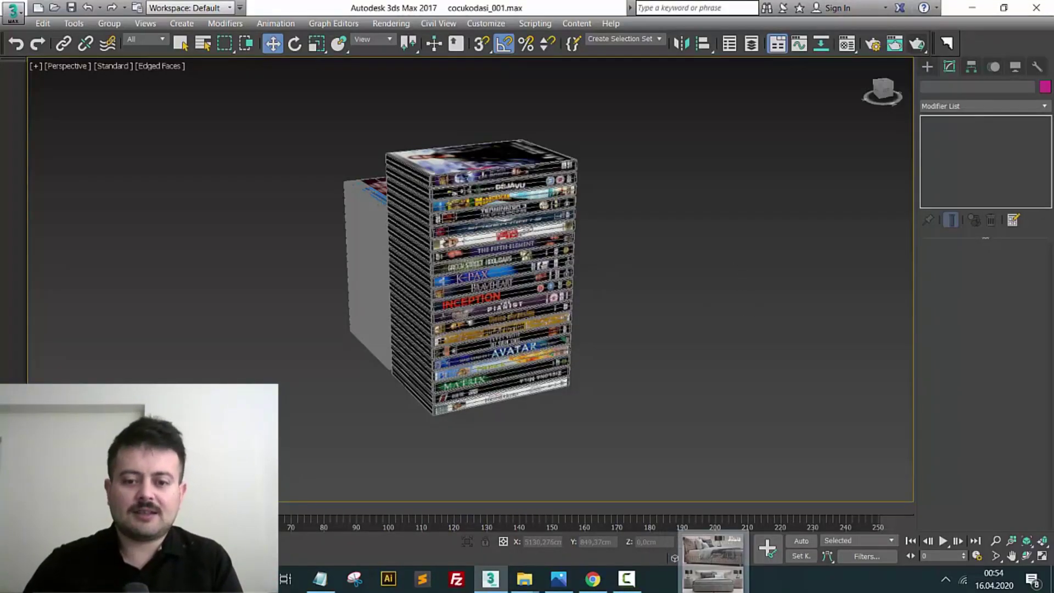
pyautogui.moveTo(524, 579)
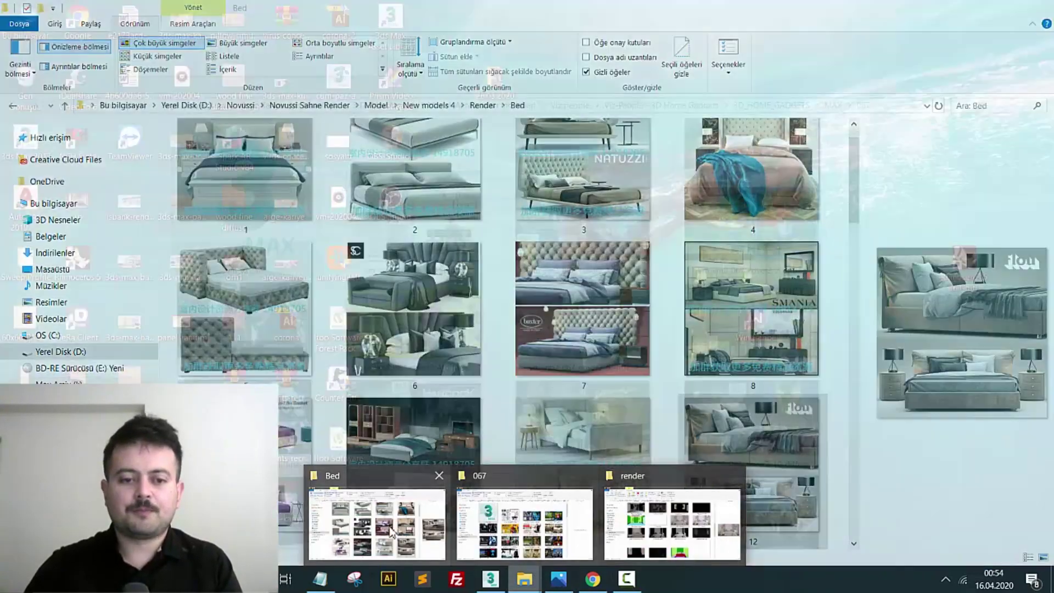
# Open the Vray folder in extra-large icons and enter its Bed subfolder
pyautogui.click(379, 522)
pyautogui.press('BackSpace')
pyautogui.press('BackSpace')
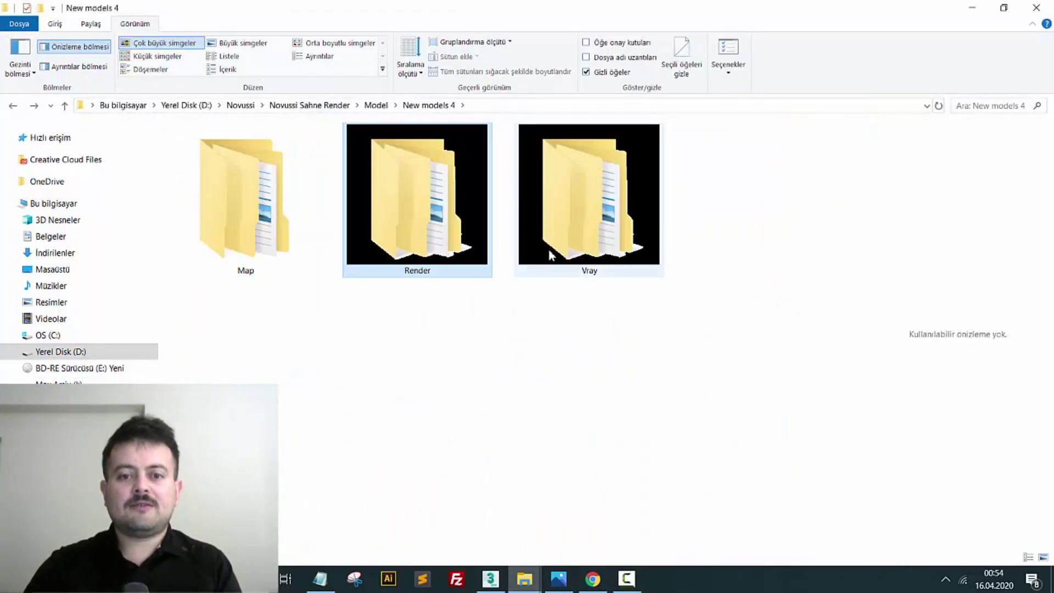
pyautogui.doubleClick(551, 254)
pyautogui.click(134, 42)
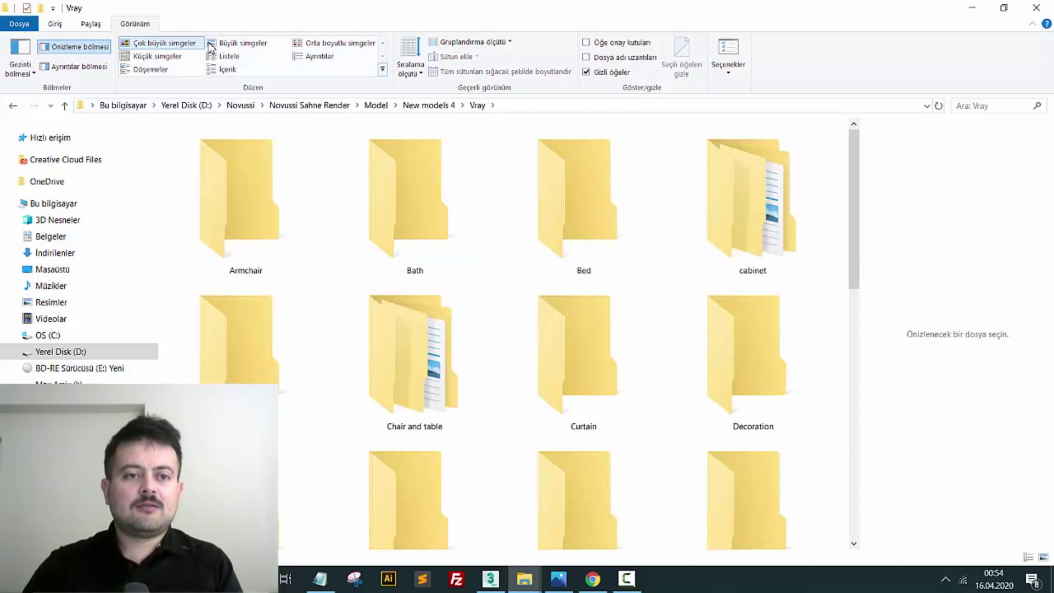
pyautogui.click(541, 384)
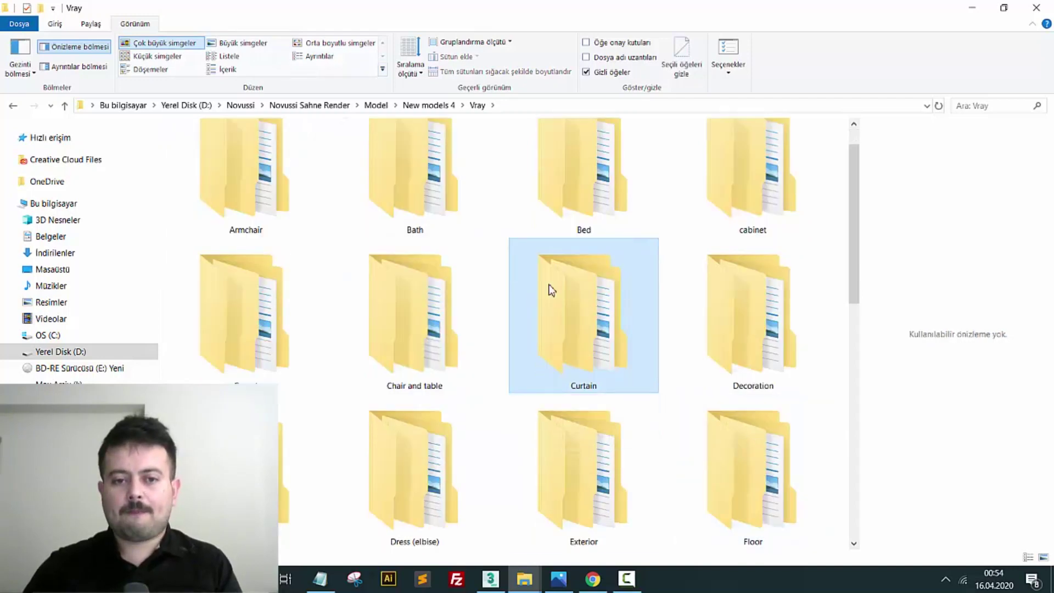
pyautogui.click(606, 217)
pyautogui.doubleClick(606, 217)
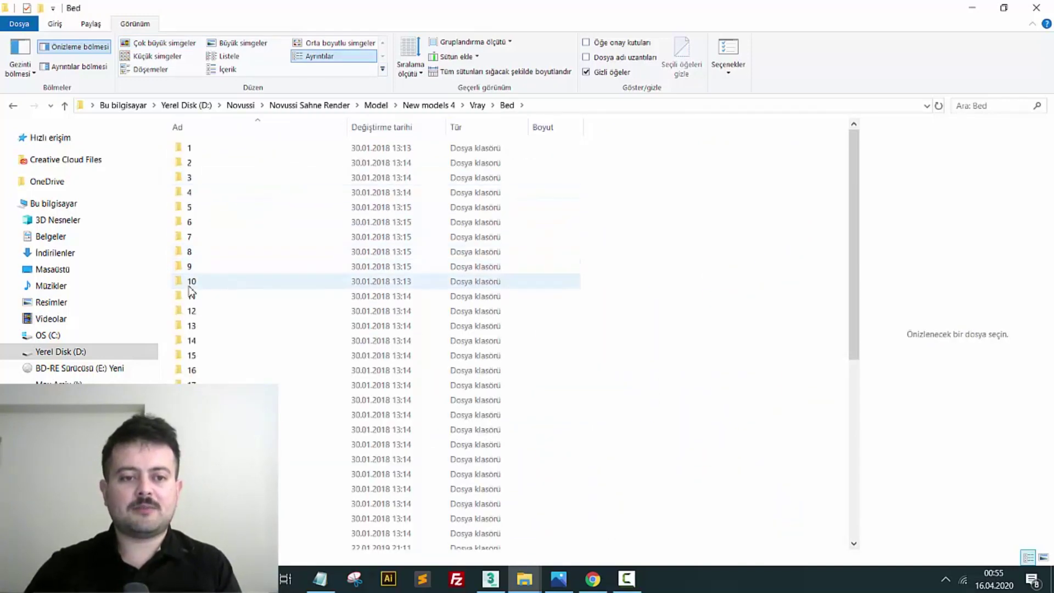
# Open folder 12 and drag its first bed .max file into 3ds Max
pyautogui.click(201, 314)
pyautogui.doubleClick(201, 315)
pyautogui.moveTo(236, 148)
pyautogui.mouseDown()
pyautogui.moveTo(437, 200)
pyautogui.moveTo(492, 586)
pyautogui.moveTo(753, 233)
pyautogui.mouseUp()
# Merge the dropped bed file and place the bed in the room
pyautogui.click(766, 244)
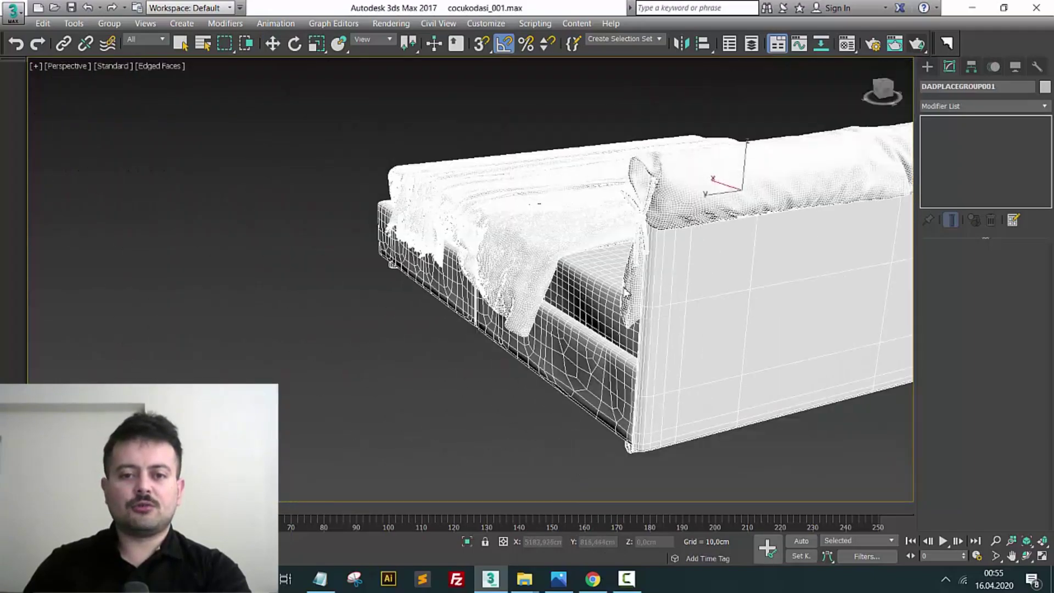
pyautogui.click(624, 276)
pyautogui.scroll(4, 624, 275)
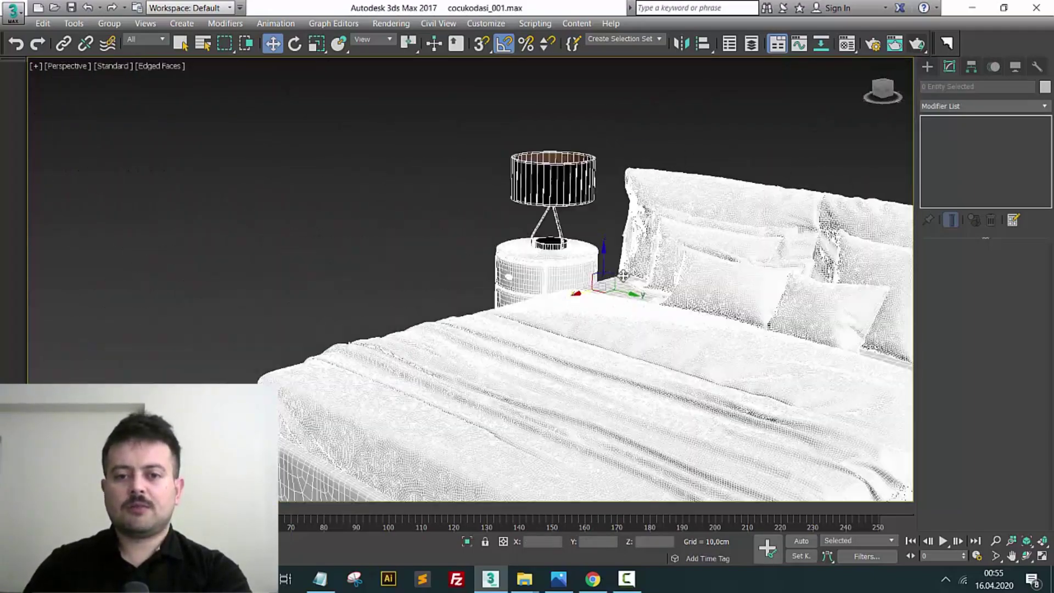
pyautogui.scroll(-4, 624, 276)
pyautogui.keyDown('alt'); pyautogui.moveTo(736, 134); pyautogui.dragTo(594, 243, button='middle'); pyautogui.keyUp('alt')
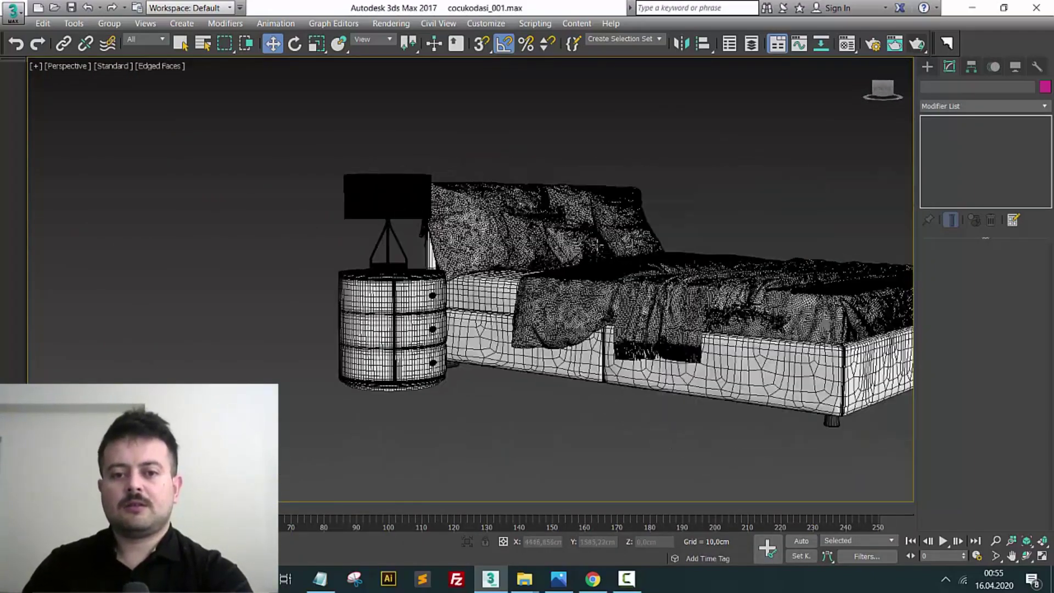
pyautogui.scroll(3, 273, 172)
# Set the viewport to Default Shading, inspect the pillows and lamp, and open the Material Editor
pyautogui.click(162, 68)
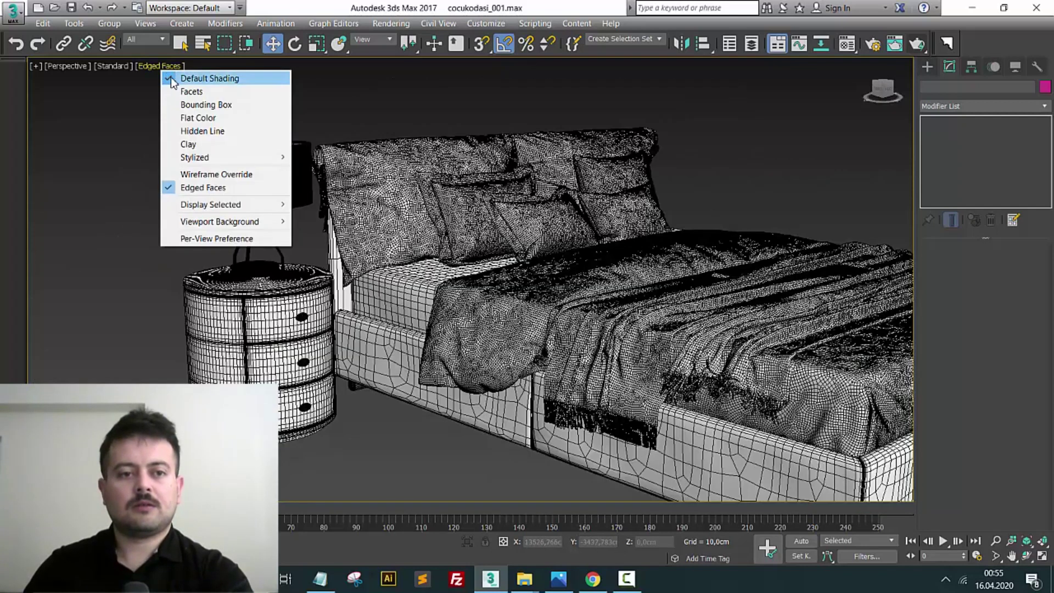
pyautogui.click(177, 91)
pyautogui.click(159, 67)
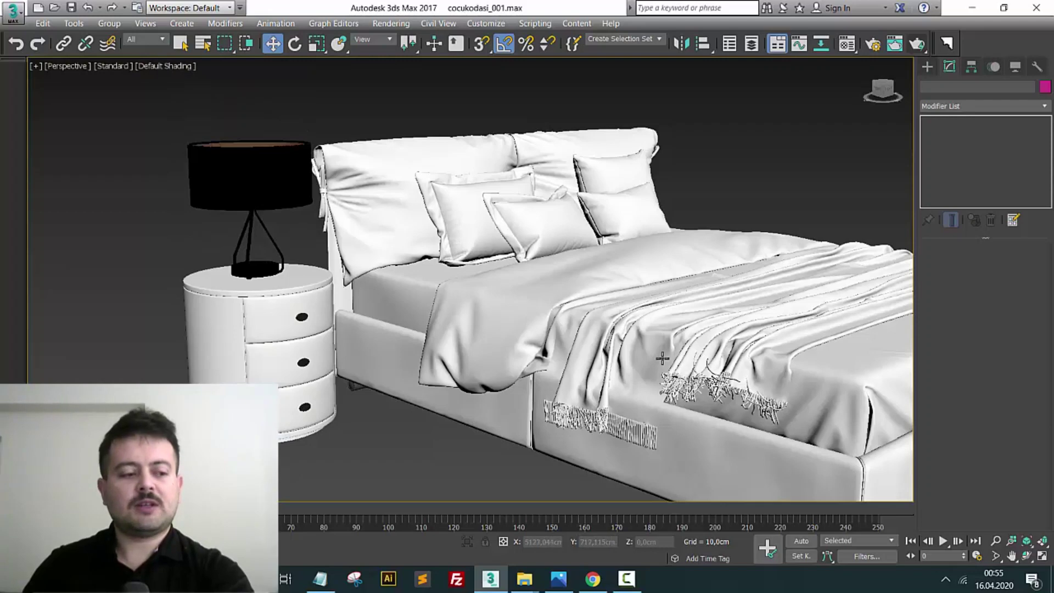
pyautogui.scroll(-2, 663, 358)
pyautogui.keyDown('alt'); pyautogui.moveTo(663, 359); pyautogui.dragTo(518, 308, button='middle'); pyautogui.keyUp('alt')
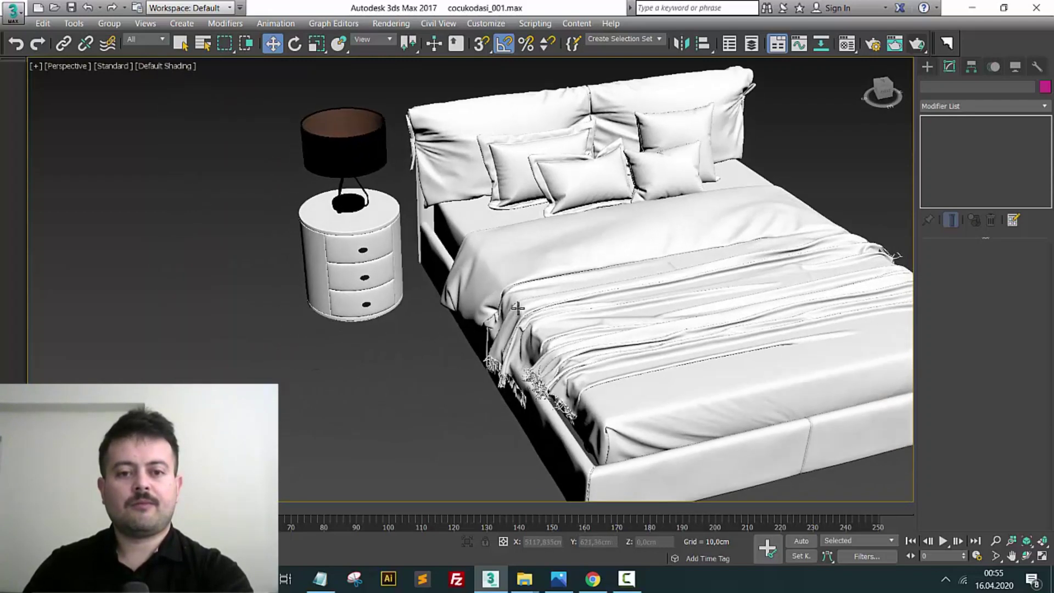
pyautogui.scroll(2, 436, 288)
pyautogui.scroll(3, 258, 188)
pyautogui.keyDown('alt'); pyautogui.moveTo(259, 188); pyautogui.dragTo(317, 294, button='middle'); pyautogui.keyUp('alt')
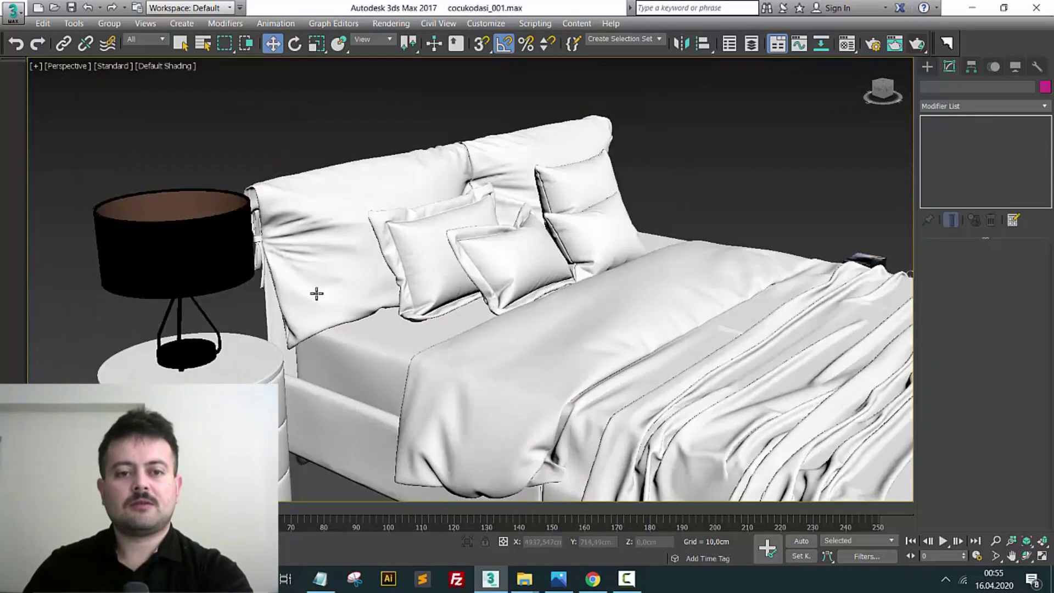
pyautogui.click(896, 43)
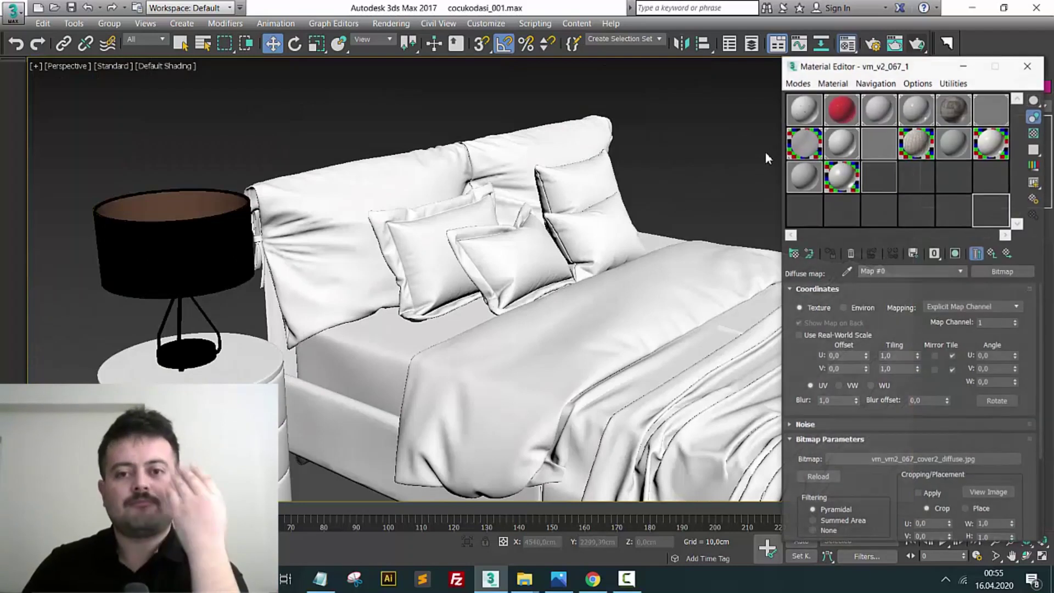
# Pick the bed's velvet1 material with the eyedropper and preview it enlarged
pyautogui.click(956, 212)
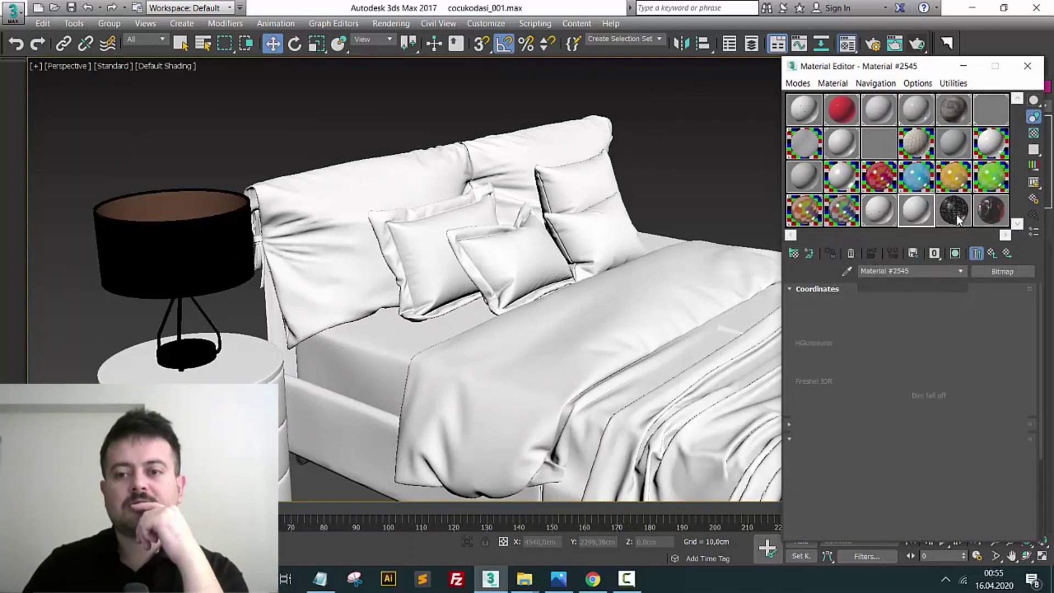
pyautogui.click(927, 288)
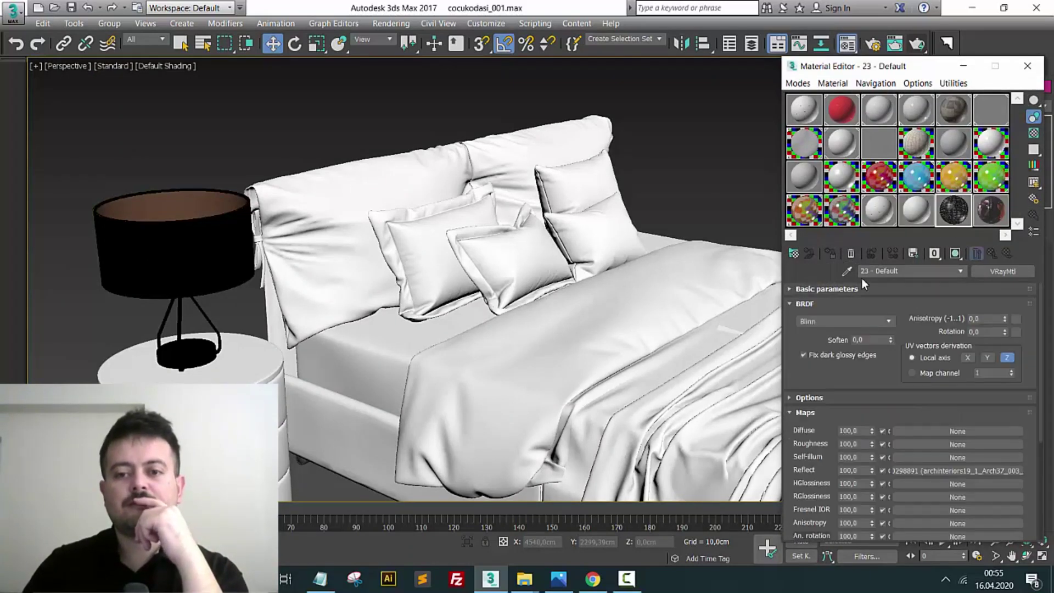
pyautogui.click(350, 199)
pyautogui.doubleClick(960, 223)
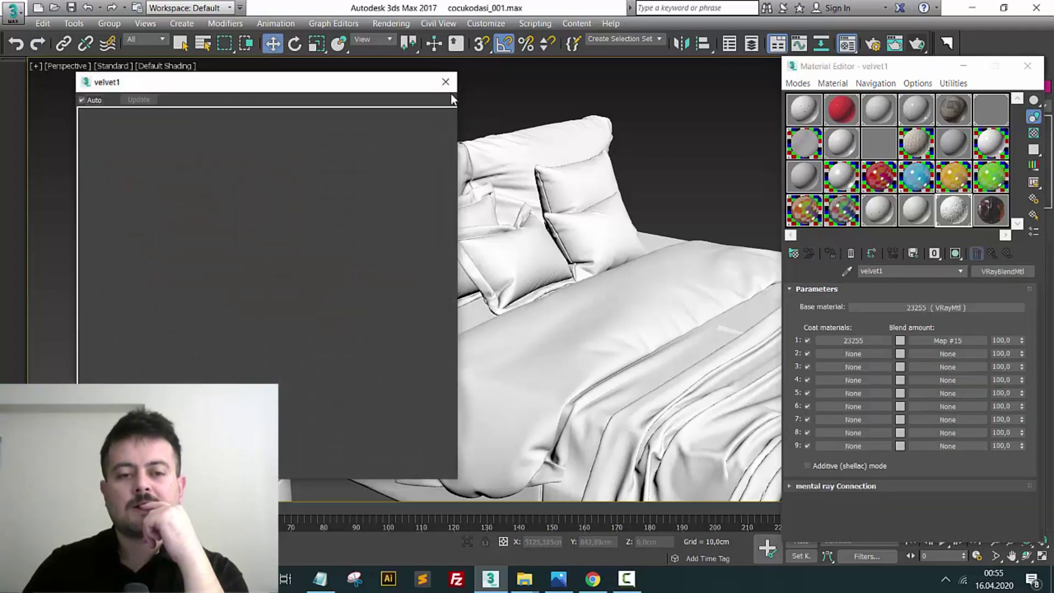
pyautogui.click(446, 82)
# Box-select the bed and nightstand and delete them
pyautogui.scroll(-3, 411, 265)
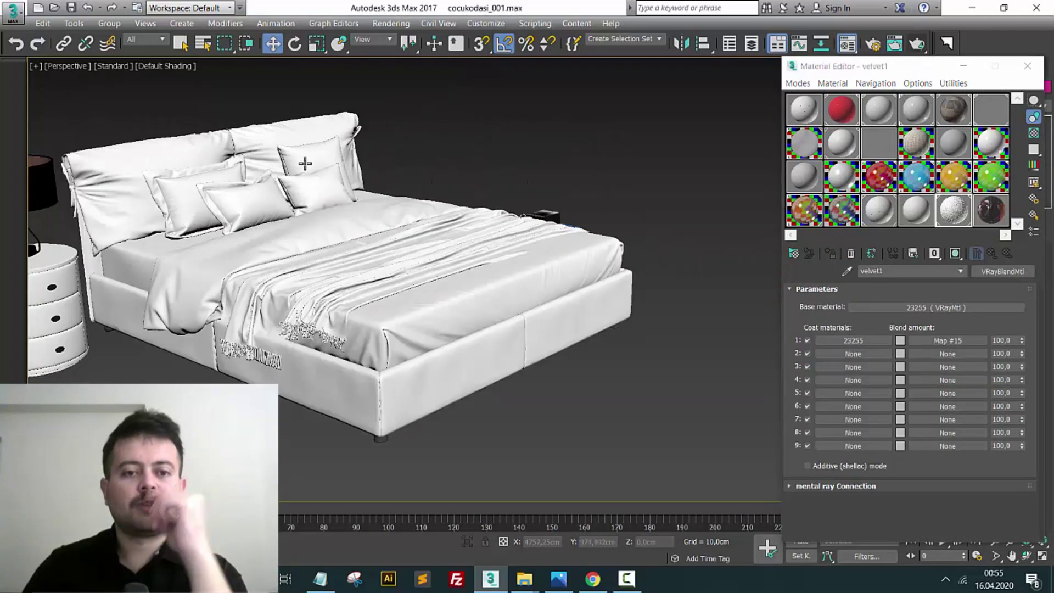
pyautogui.scroll(-2, 411, 265)
pyautogui.scroll(-1, 411, 265)
pyautogui.keyDown('alt'); pyautogui.moveTo(411, 265); pyautogui.dragTo(346, 276, button='middle'); pyautogui.keyUp('alt')
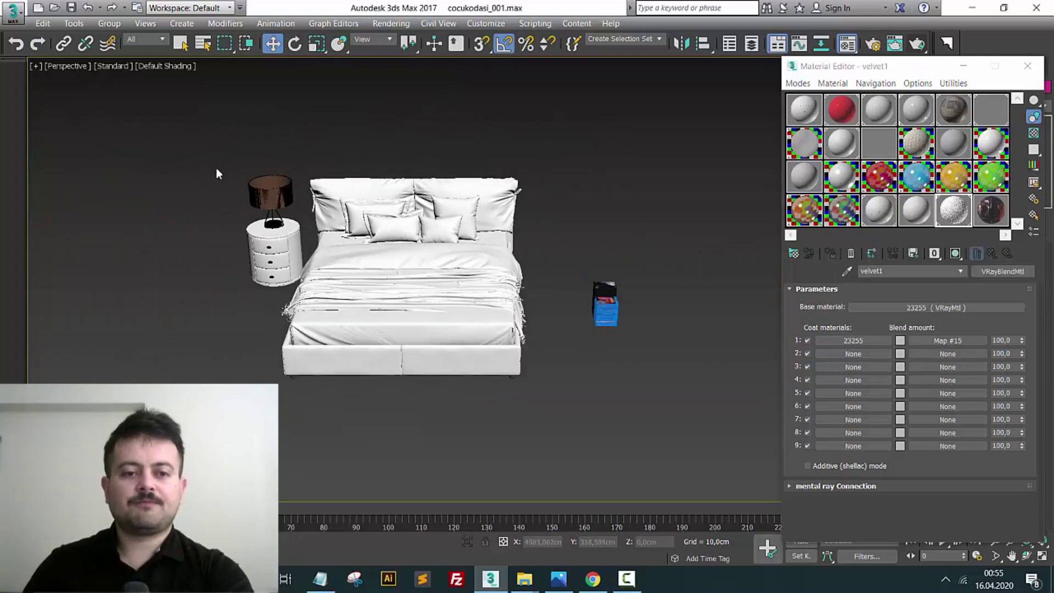
pyautogui.moveTo(587, 430); pyautogui.dragTo(556, 411)
pyautogui.press('Delete')
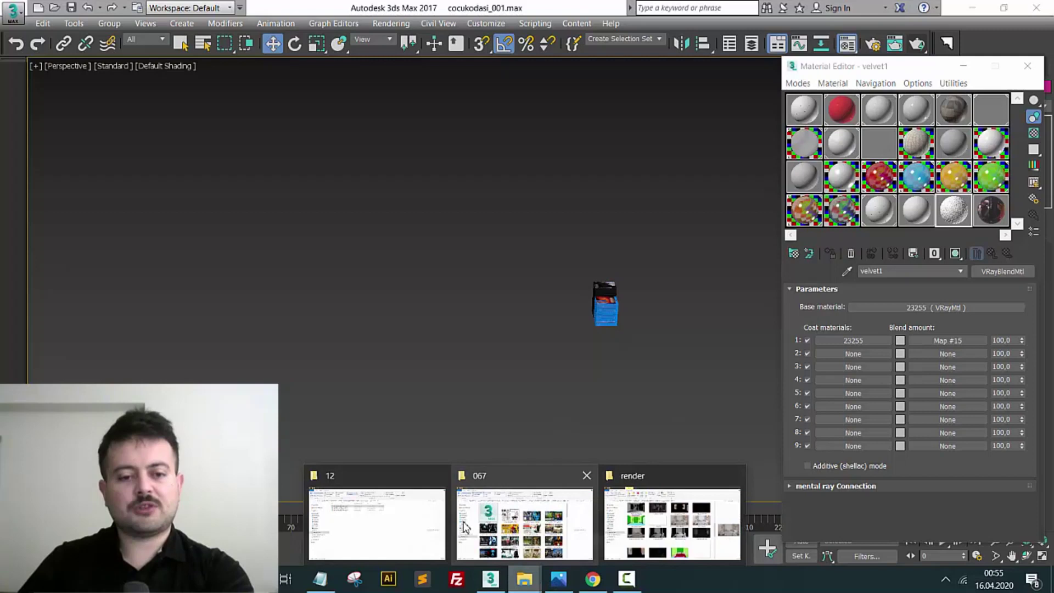
# Cut the New models 4 folder from Model and paste it into Novussi Sahne Render
pyautogui.moveTo(525, 579)
pyautogui.click(440, 513)
pyautogui.hotkey('alt', 'Up')
pyautogui.hotkey('alt', 'Up')
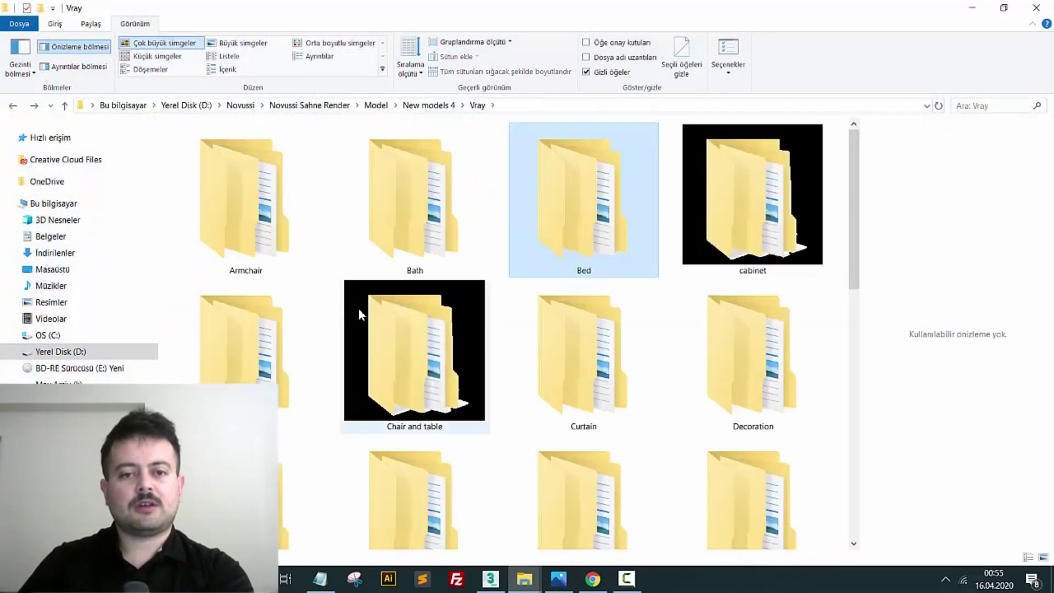
pyautogui.hotkey('alt', 'Up')
pyautogui.hotkey('alt', 'Up')
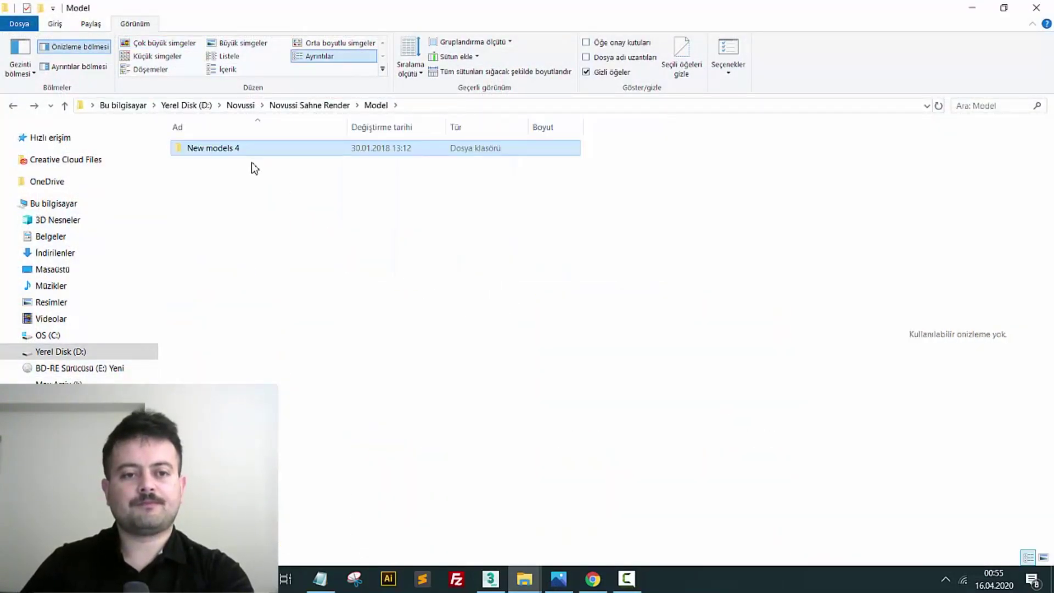
pyautogui.rightClick(251, 154)
pyautogui.click(286, 410)
pyautogui.click(290, 110)
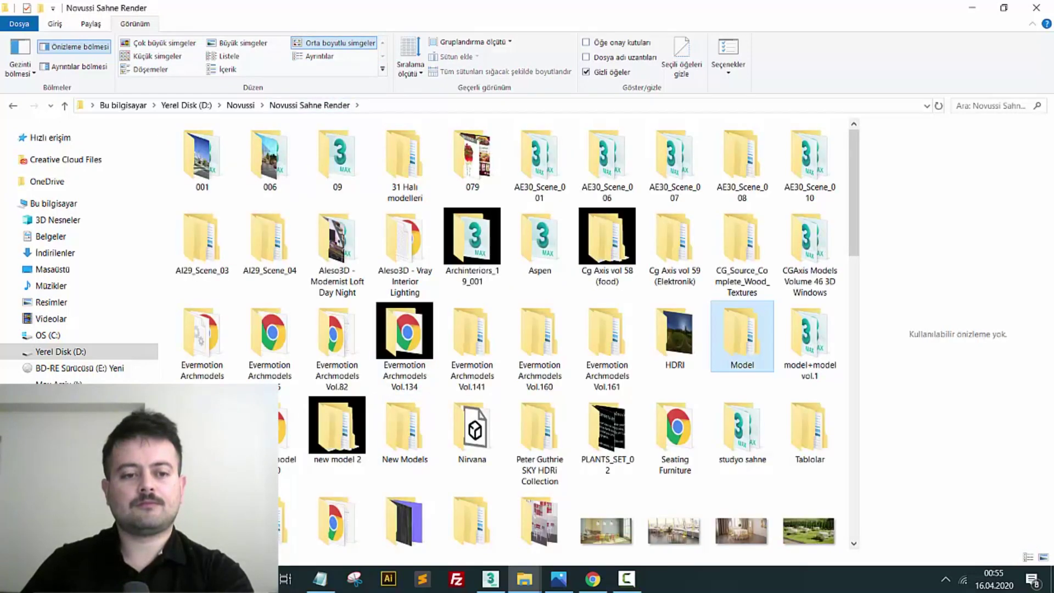
pyautogui.rightClick(167, 193)
pyautogui.click(212, 290)
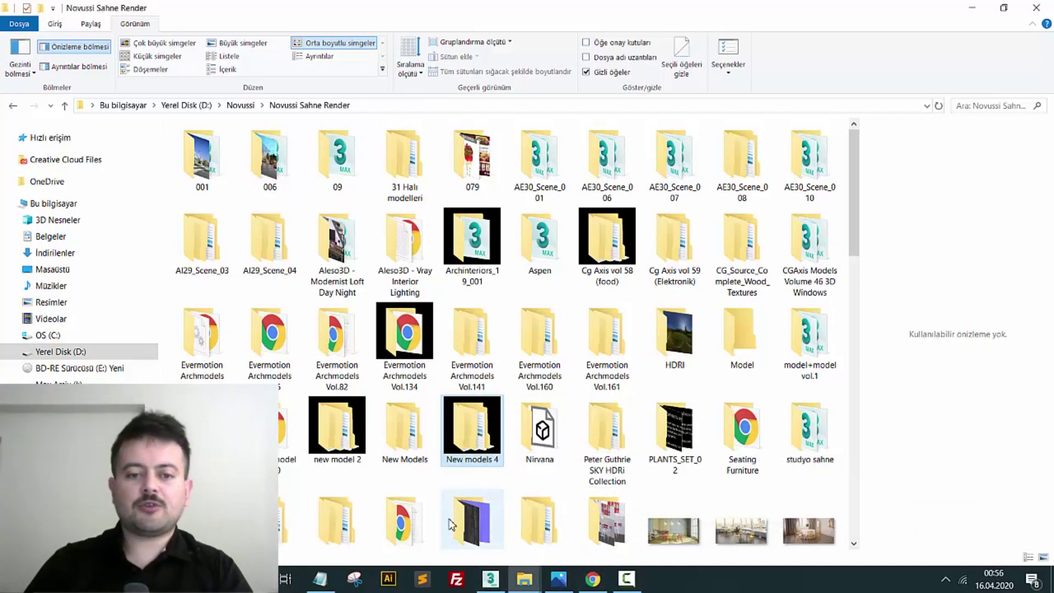
pyautogui.moveTo(471, 519)
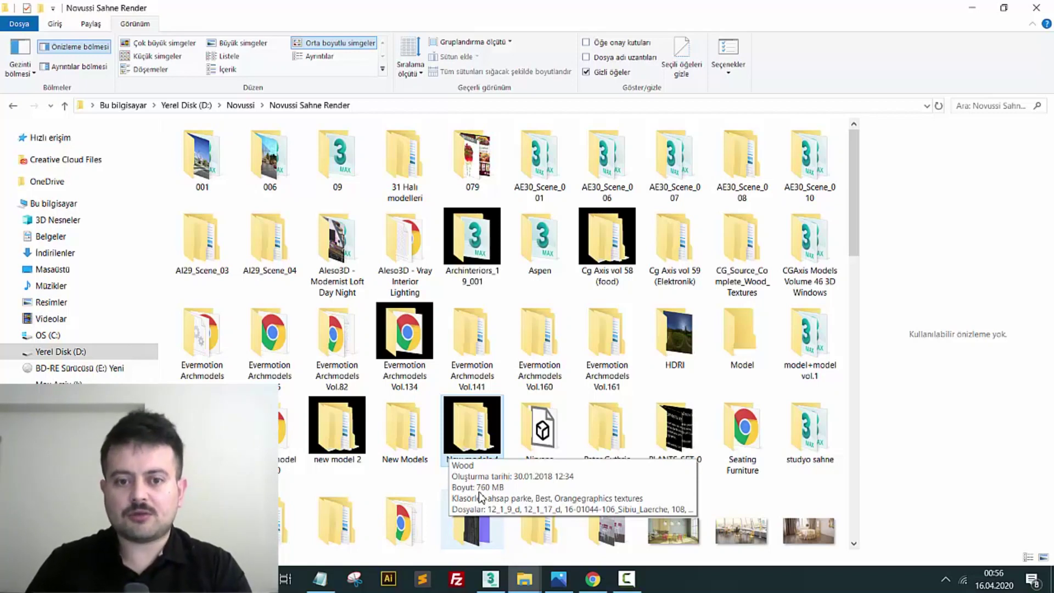
# Open New models 4\Vray\Bed\12 and drag the first bed scene file into 3ds Max
pyautogui.press('Return')
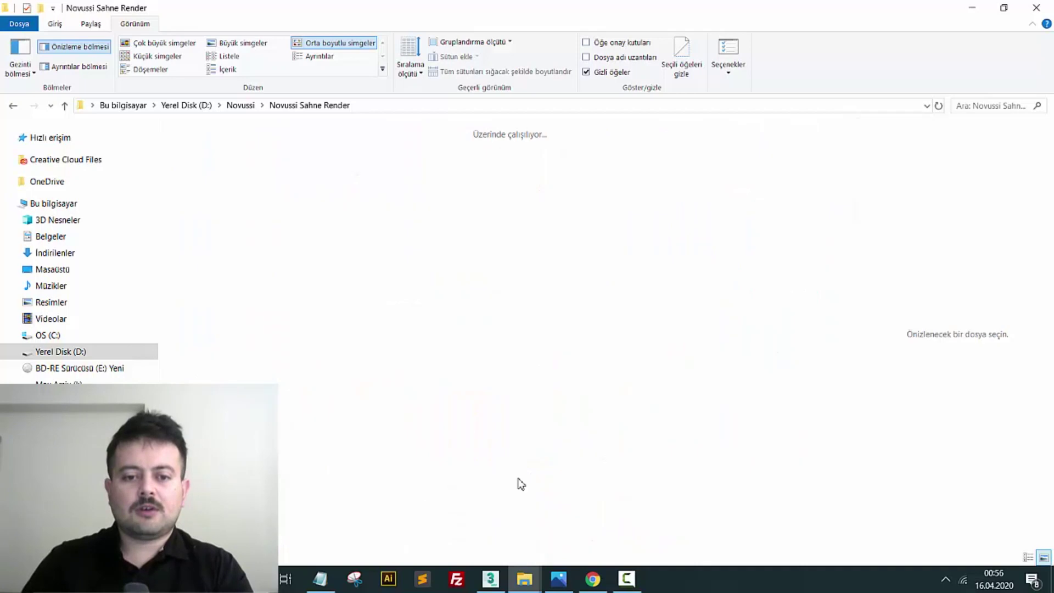
pyautogui.doubleClick(281, 175)
pyautogui.press('BackSpace')
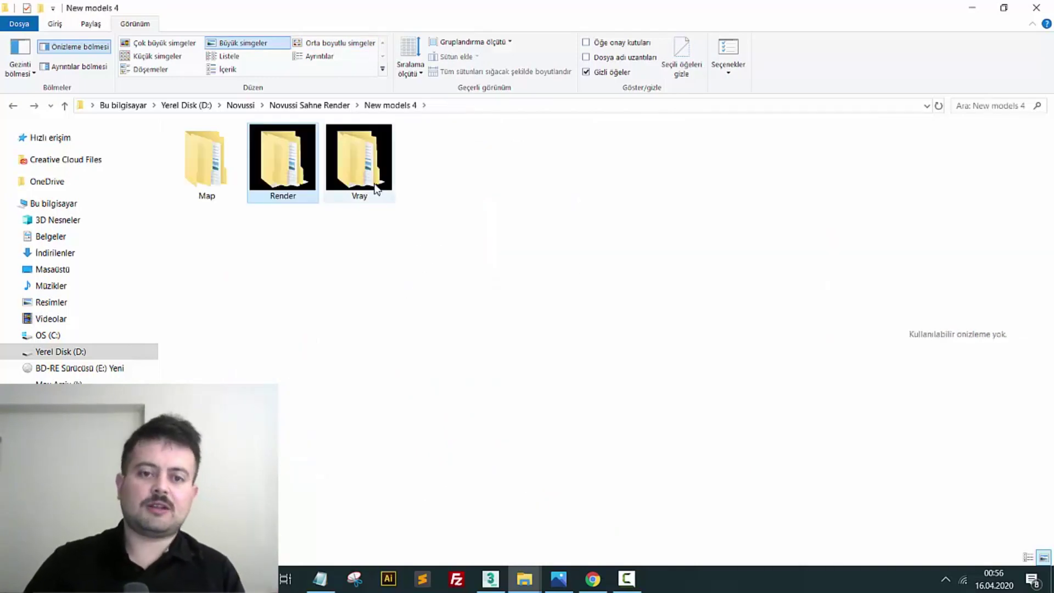
pyautogui.doubleClick(376, 188)
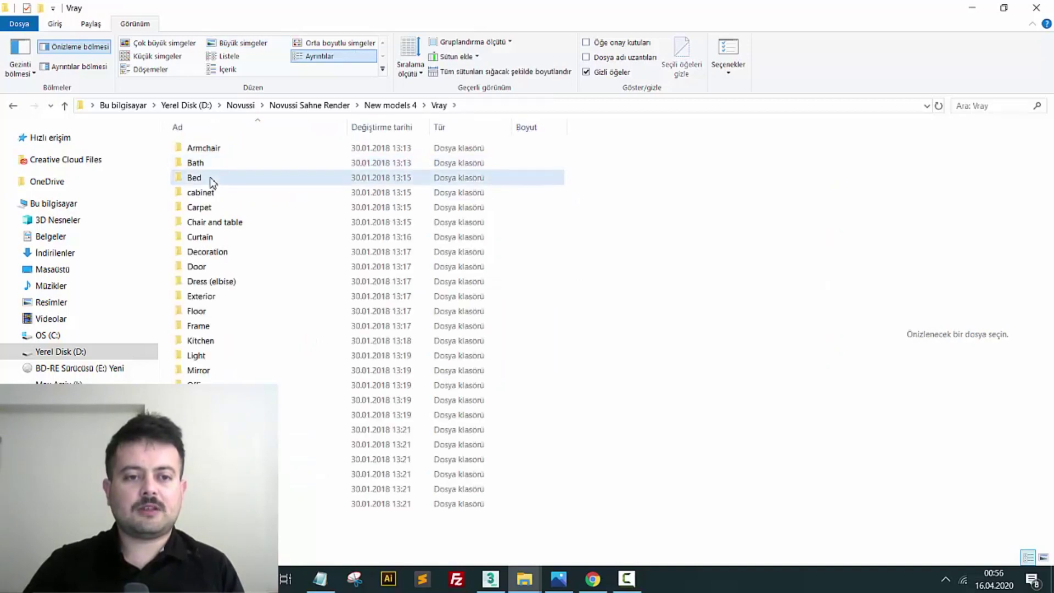
pyautogui.doubleClick(209, 180)
pyautogui.doubleClick(602, 269)
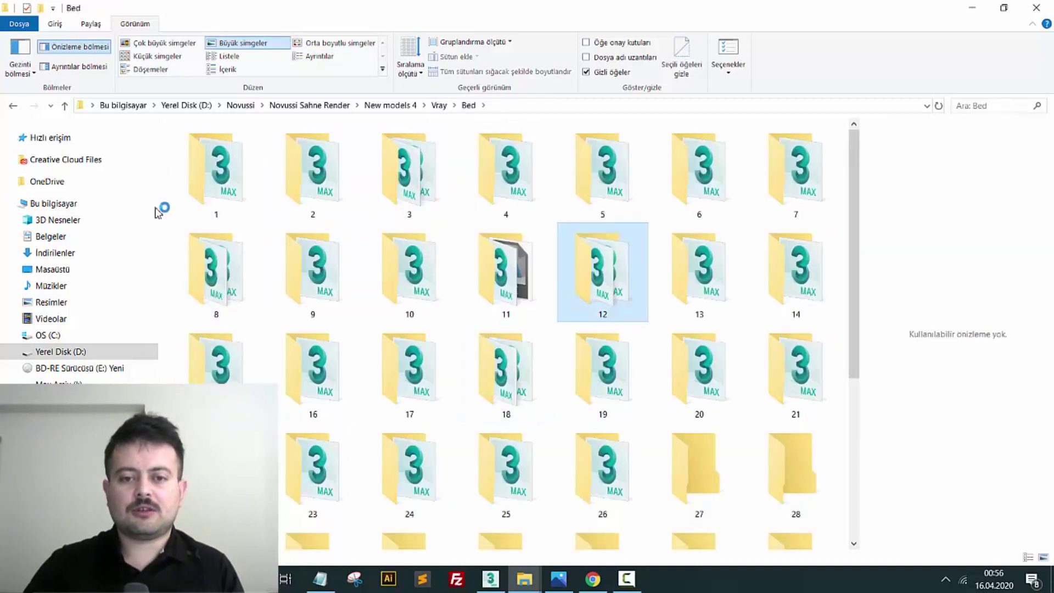
pyautogui.moveTo(258, 187)
pyautogui.mouseDown()
pyautogui.moveTo(488, 586)
pyautogui.moveTo(537, 298)
pyautogui.mouseUp()
# Merge the bed file, frame it with Z, close the Material Editor, and reposition the view
pyautogui.click(566, 320)
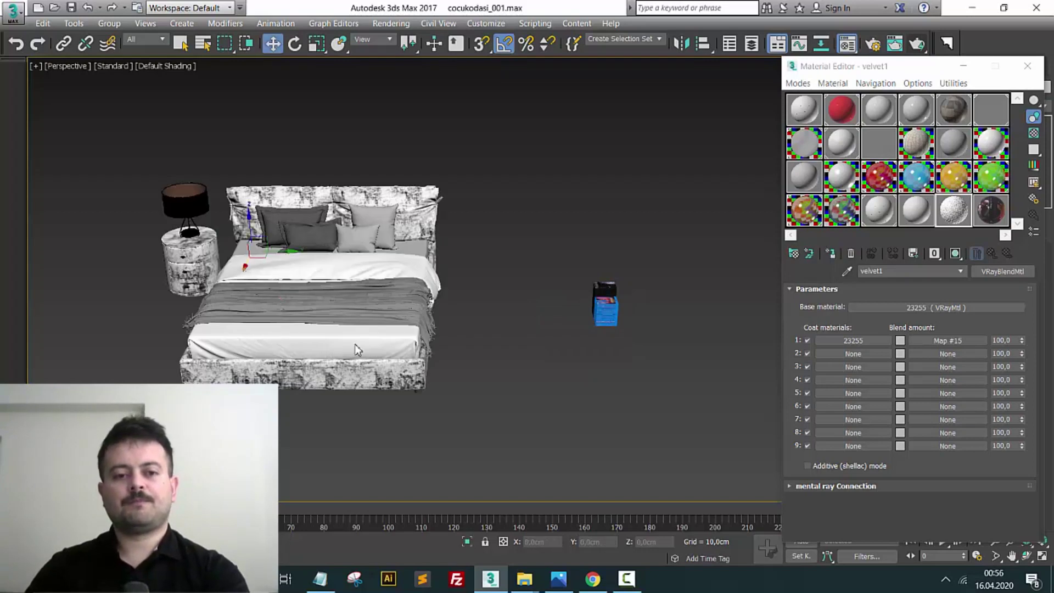
pyautogui.press('z')
pyautogui.keyDown('alt'); pyautogui.moveTo(281, 363); pyautogui.dragTo(602, 133, button='middle'); pyautogui.keyUp('alt')
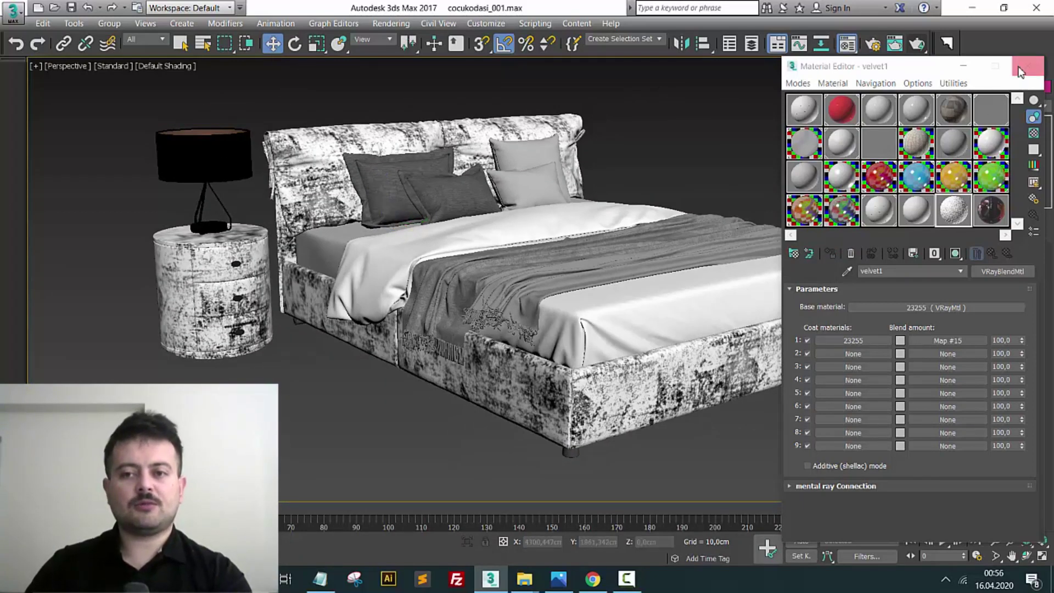
pyautogui.click(1019, 72)
pyautogui.keyDown('alt'); pyautogui.moveTo(549, 241); pyautogui.dragTo(605, 237, button='middle'); pyautogui.keyUp('alt')
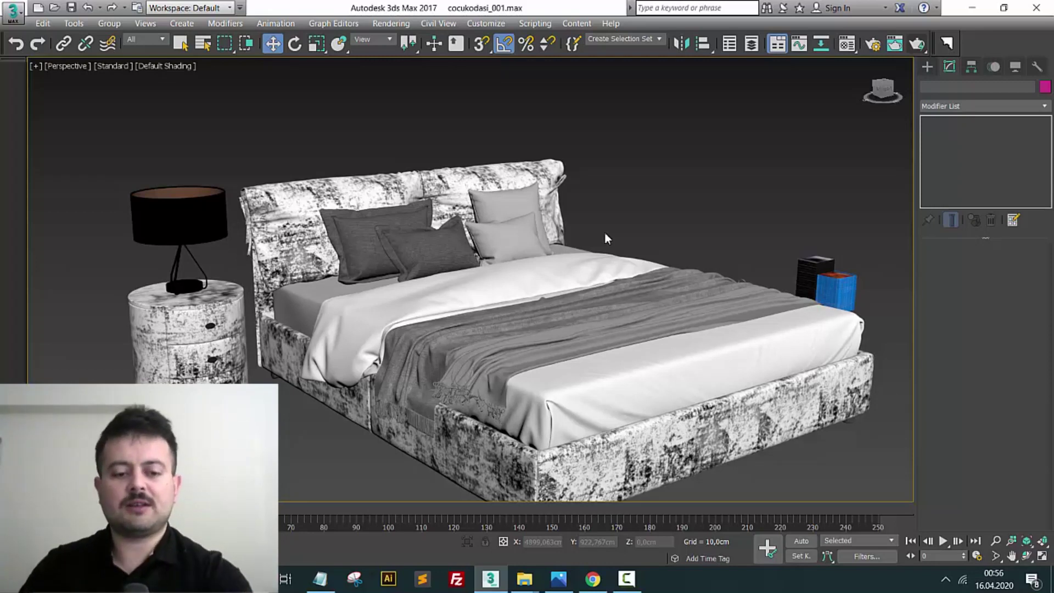
pyautogui.scroll(-5, 649, 225)
pyautogui.moveTo(595, 265); pyautogui.dragTo(567, 311, button='middle')
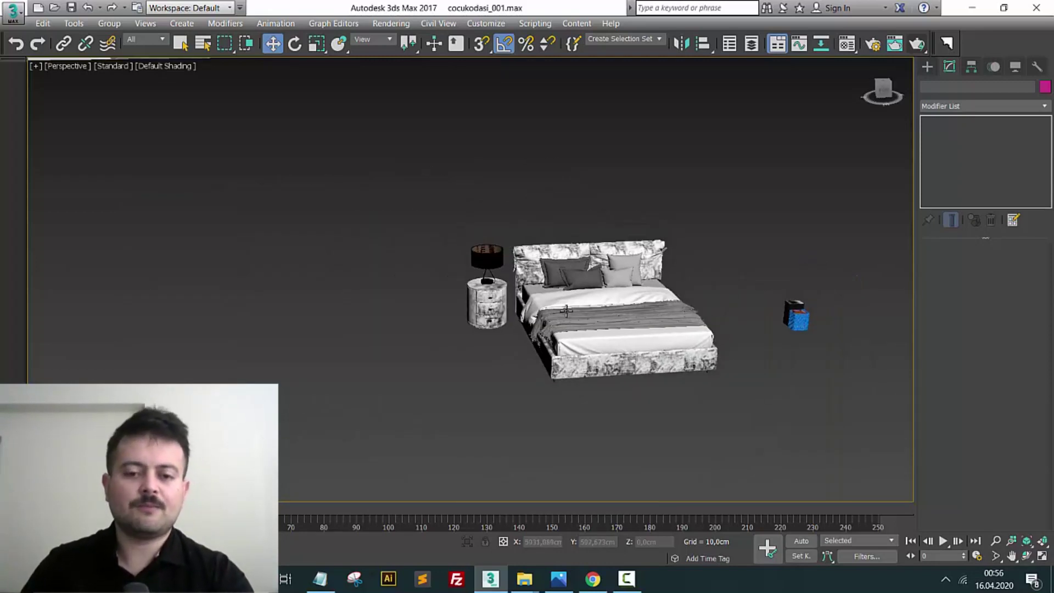
pyautogui.moveTo(524, 579)
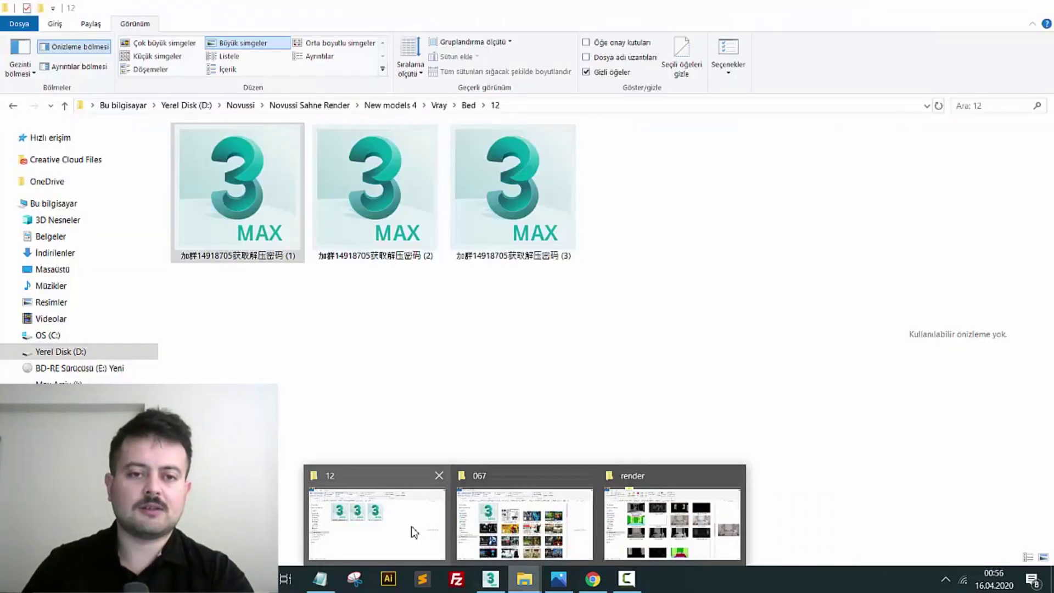
# Open New models 4\Map in Large icons and reveal its full folder path
pyautogui.click(411, 526)
pyautogui.press('BackSpace')
pyautogui.press('BackSpace')
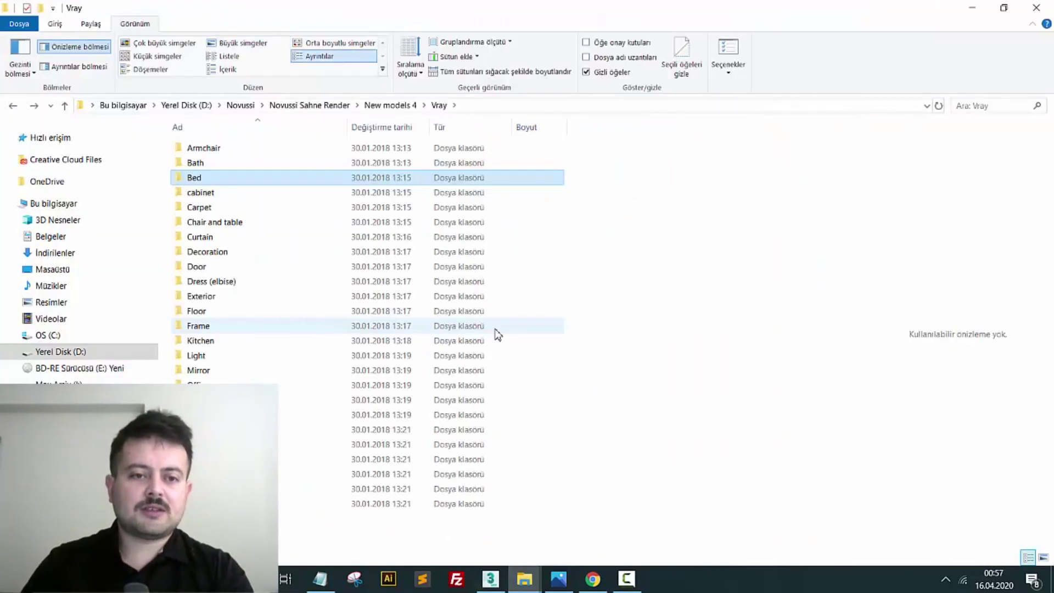
pyautogui.press('BackSpace')
pyautogui.press('Home')
pyautogui.press('Right')
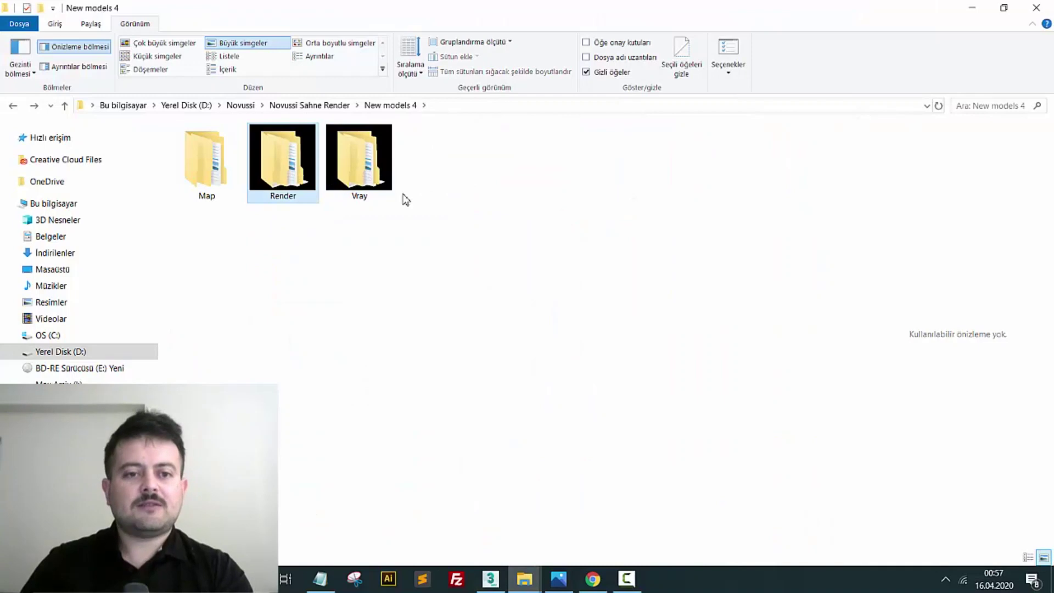
pyautogui.doubleClick(216, 165)
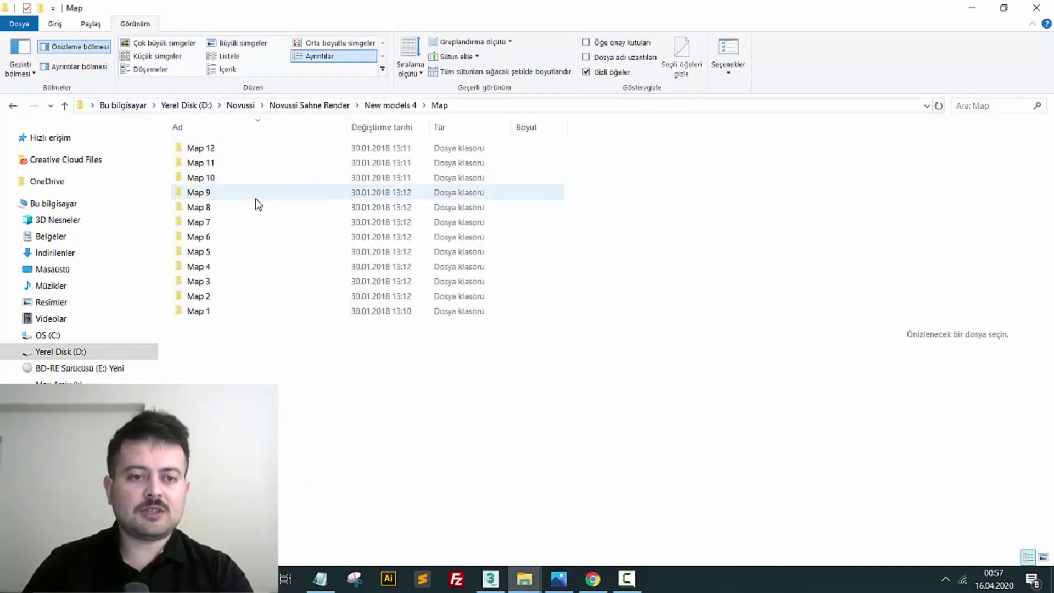
pyautogui.click(176, 45)
pyautogui.keyDown('ctrl'); pyautogui.scroll(-1, 549, 301); pyautogui.keyUp('ctrl')
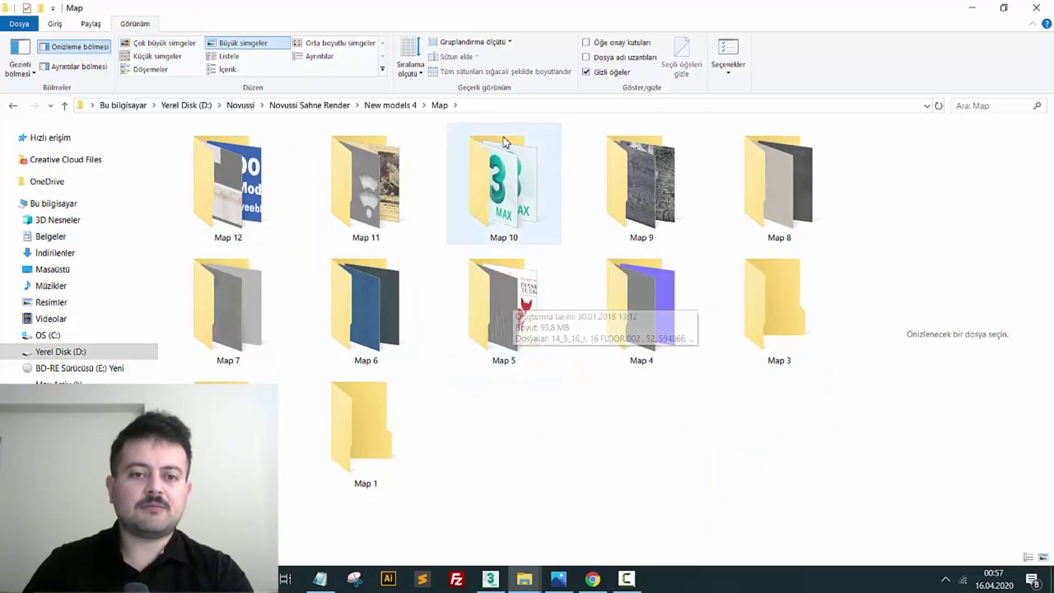
pyautogui.click(480, 106)
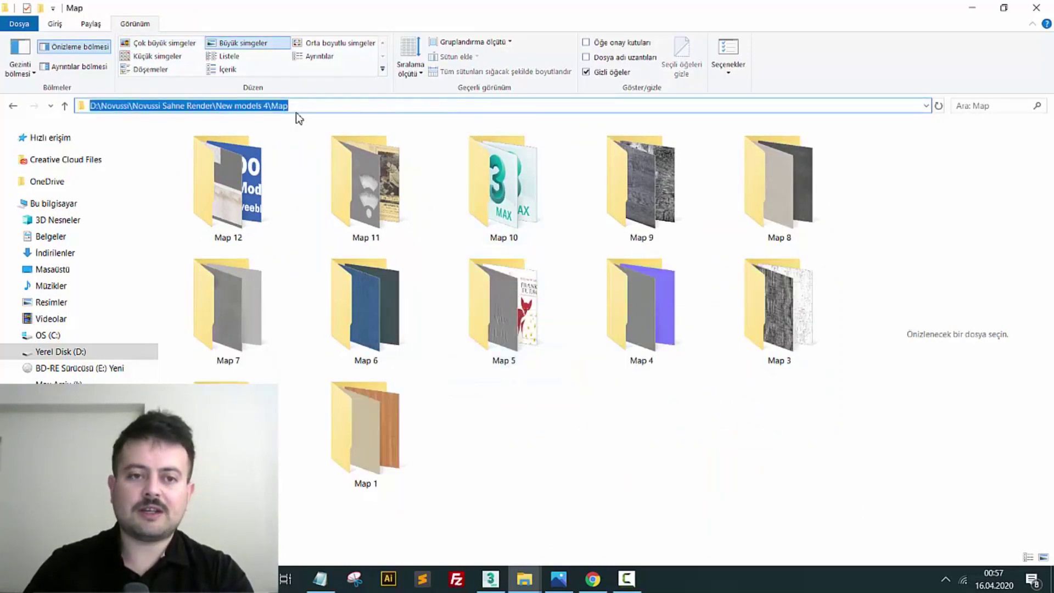
pyautogui.click(525, 474)
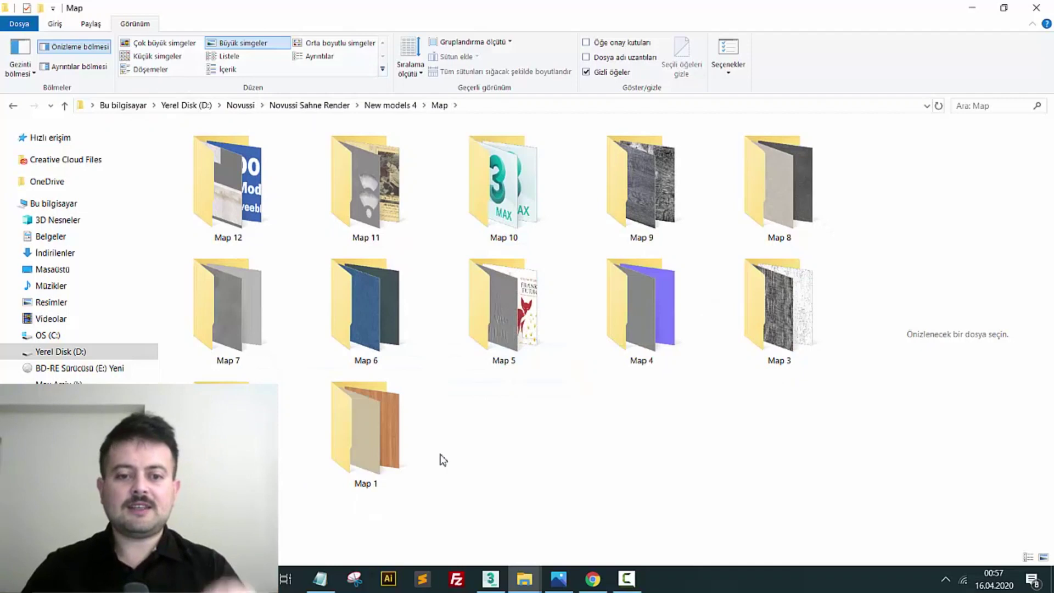
pyautogui.moveTo(366, 428)
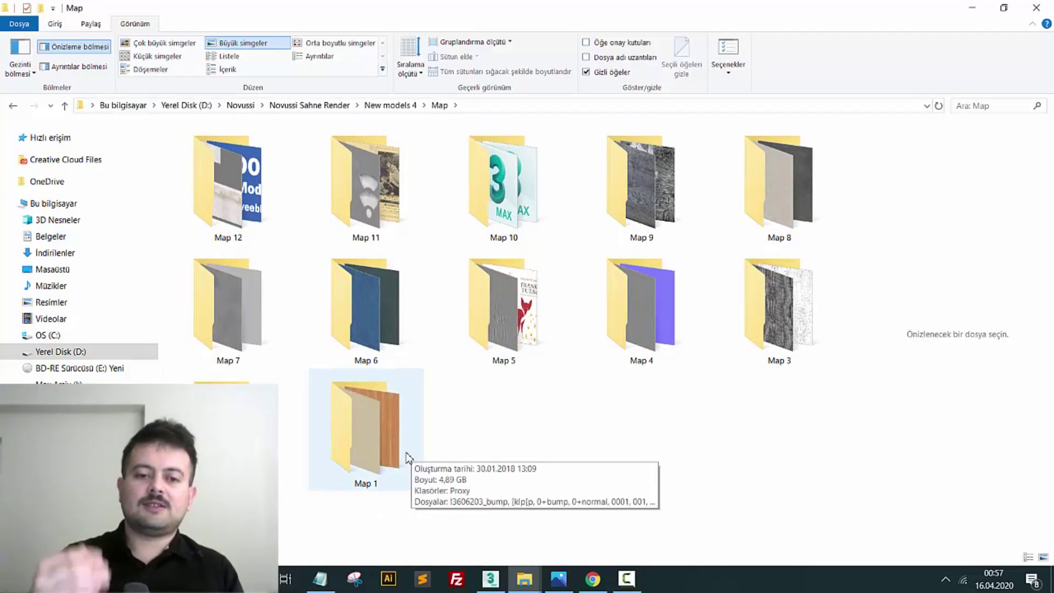
# Open Map 1, preview the 0+normal texture, and return to the Map folder
pyautogui.doubleClick(407, 458)
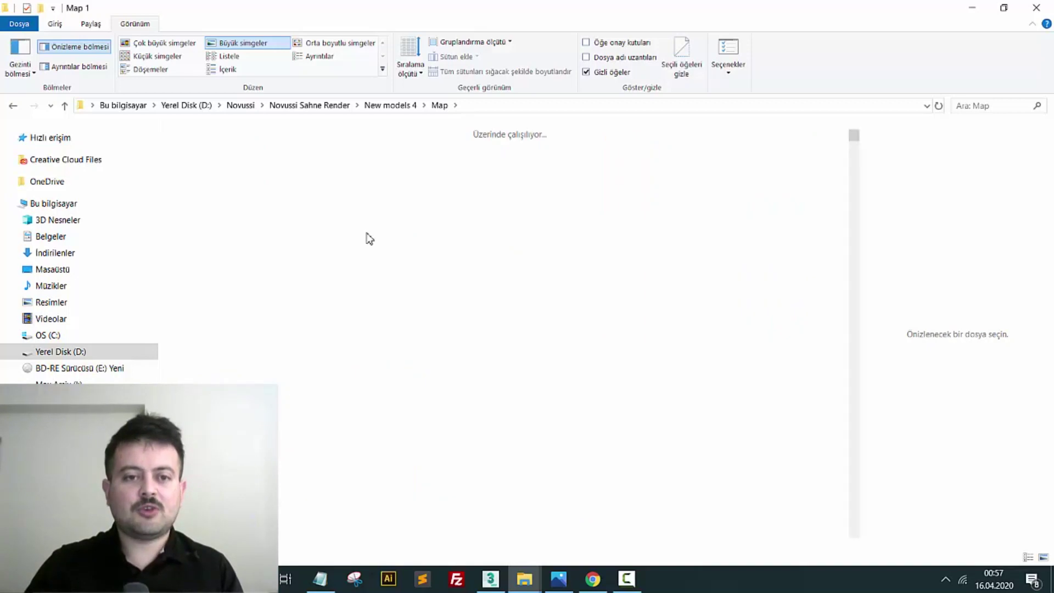
pyautogui.click(478, 166)
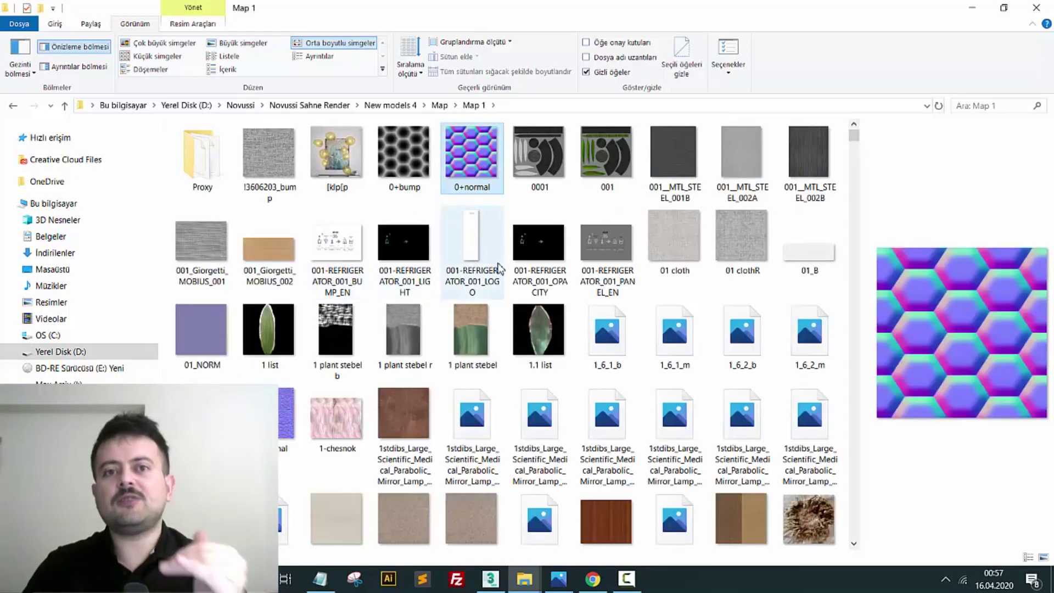
pyautogui.scroll(-5, 544, 340)
pyautogui.scroll(-5, 576, 379)
pyautogui.scroll(-5, 572, 405)
pyautogui.hotkey('alt', 'Up')
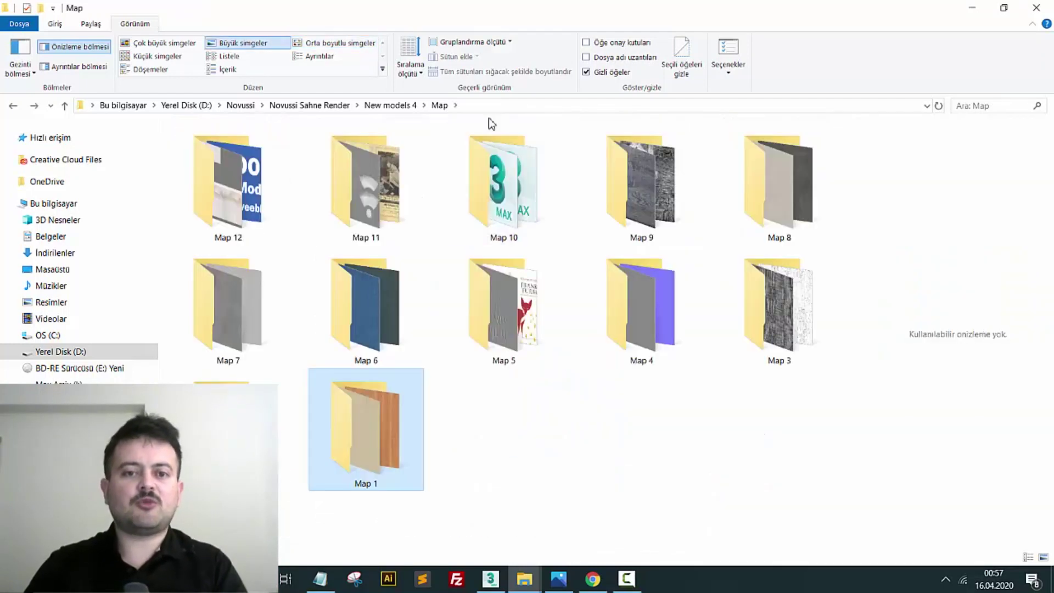
# Reopen Map 1, select its full address-bar path, and switch back to 3ds Max
pyautogui.click(486, 109)
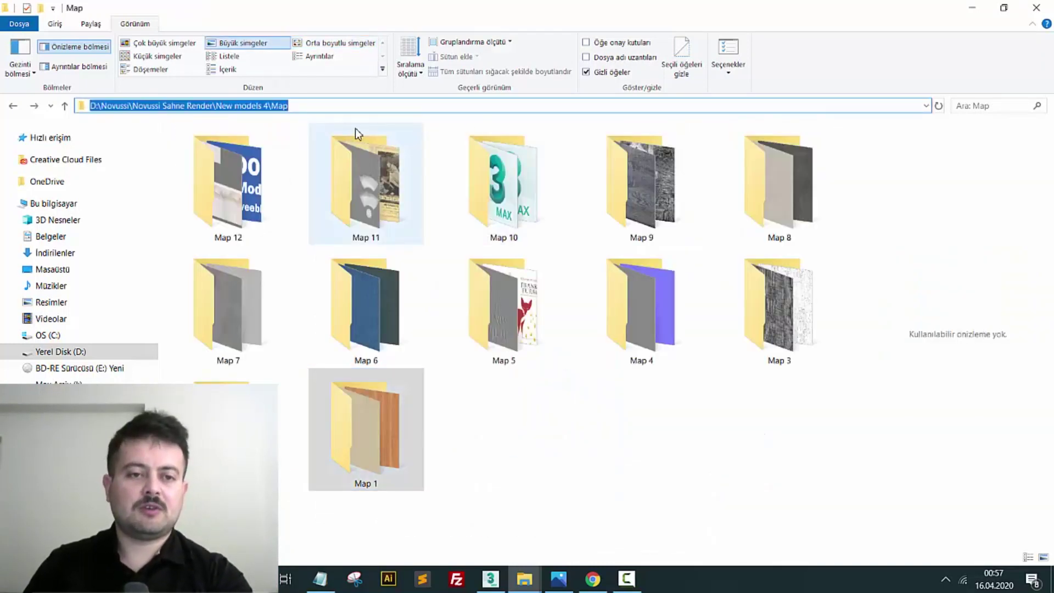
pyautogui.click(319, 453)
pyautogui.press('Up')
pyautogui.press('Up')
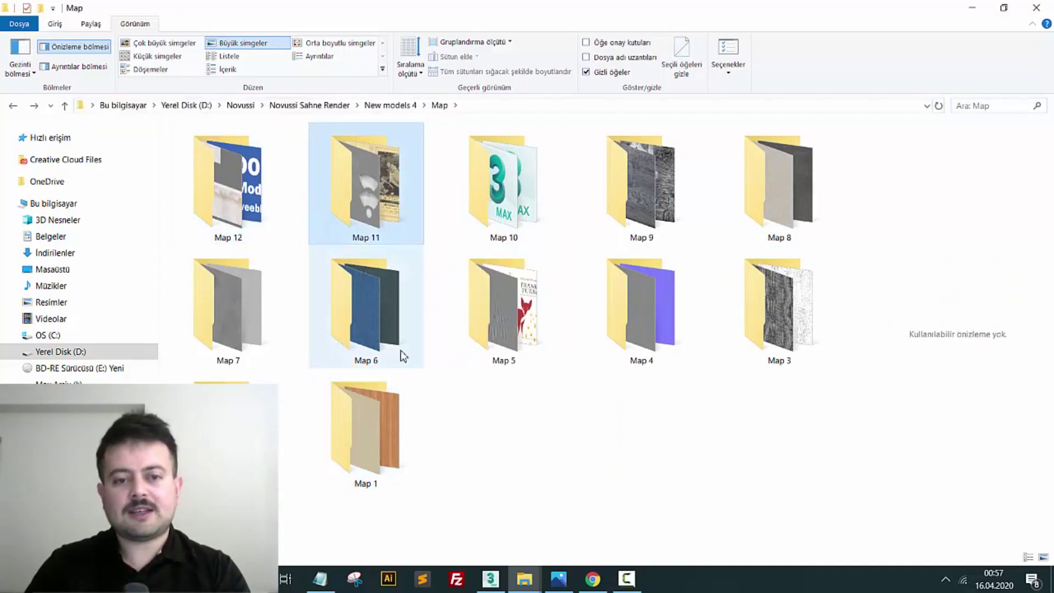
pyautogui.doubleClick(409, 420)
pyautogui.click(529, 108)
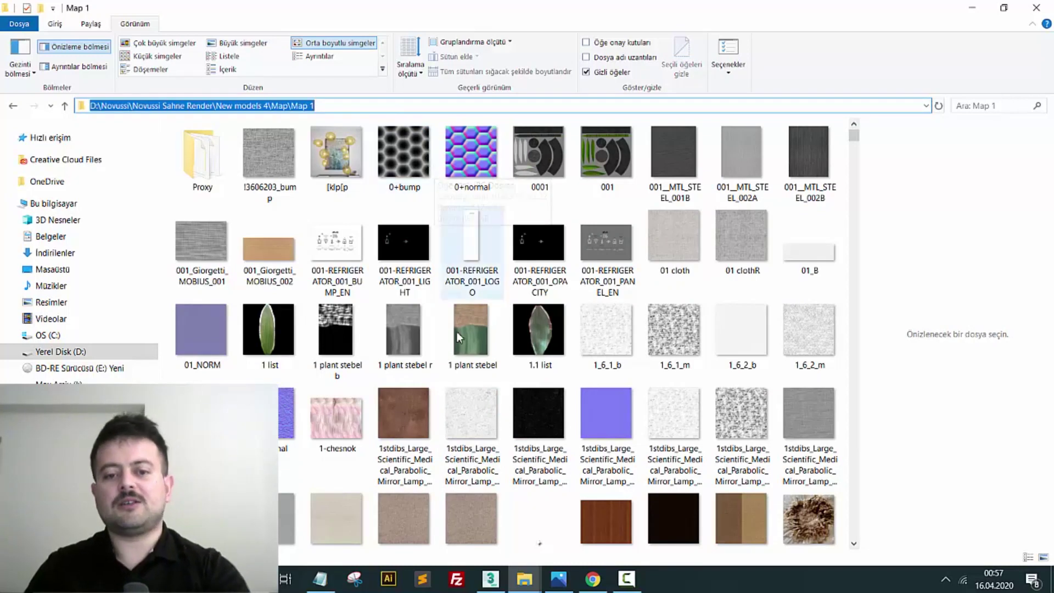
pyautogui.click(490, 582)
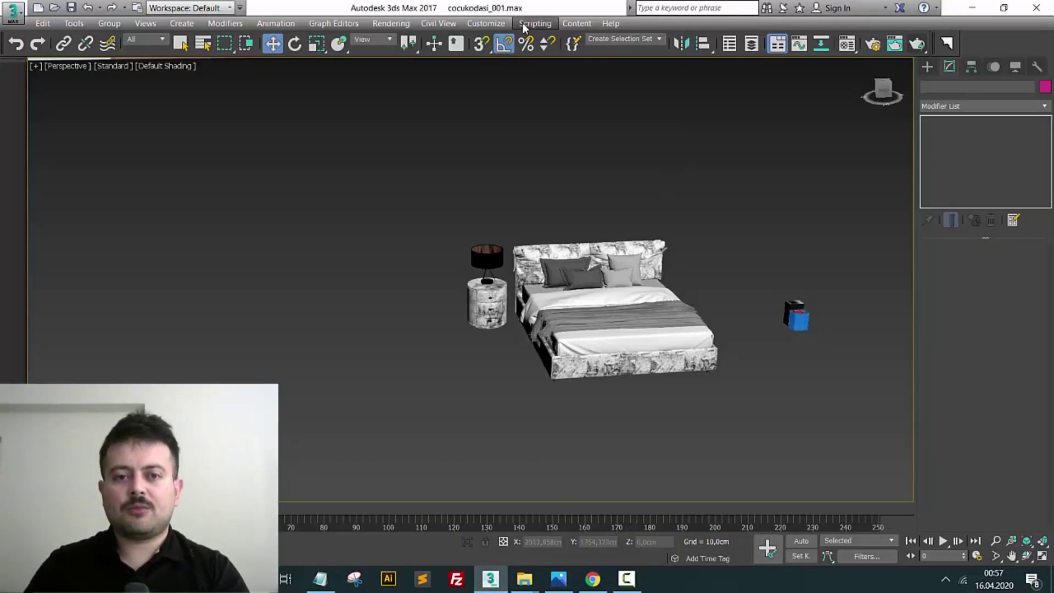
# Paste the Map 1 folder path as a new External Files path in Configure User Paths
pyautogui.click(486, 23)
pyautogui.click(524, 146)
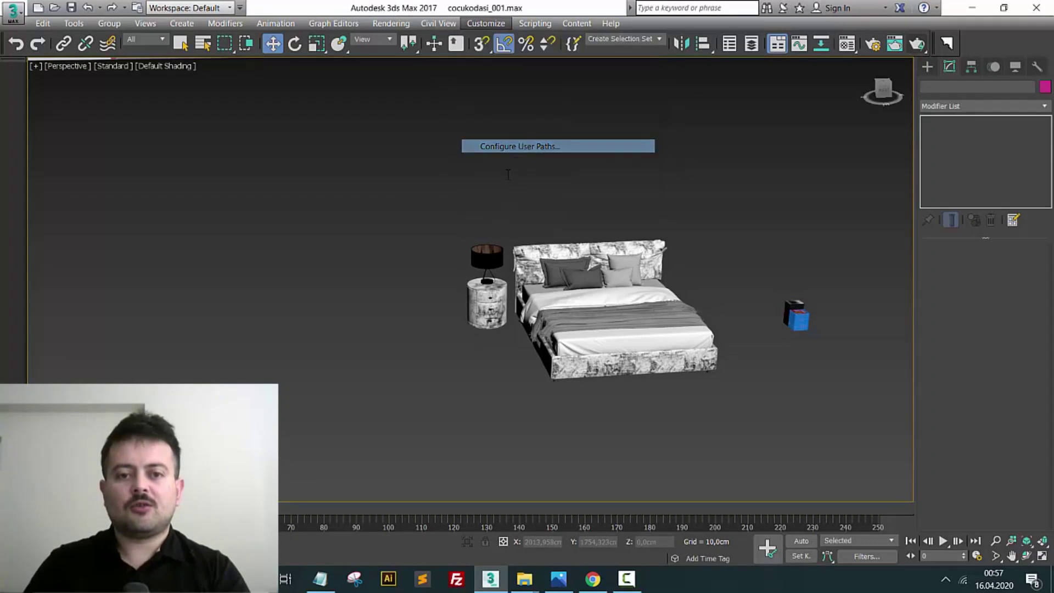
pyautogui.click(414, 136)
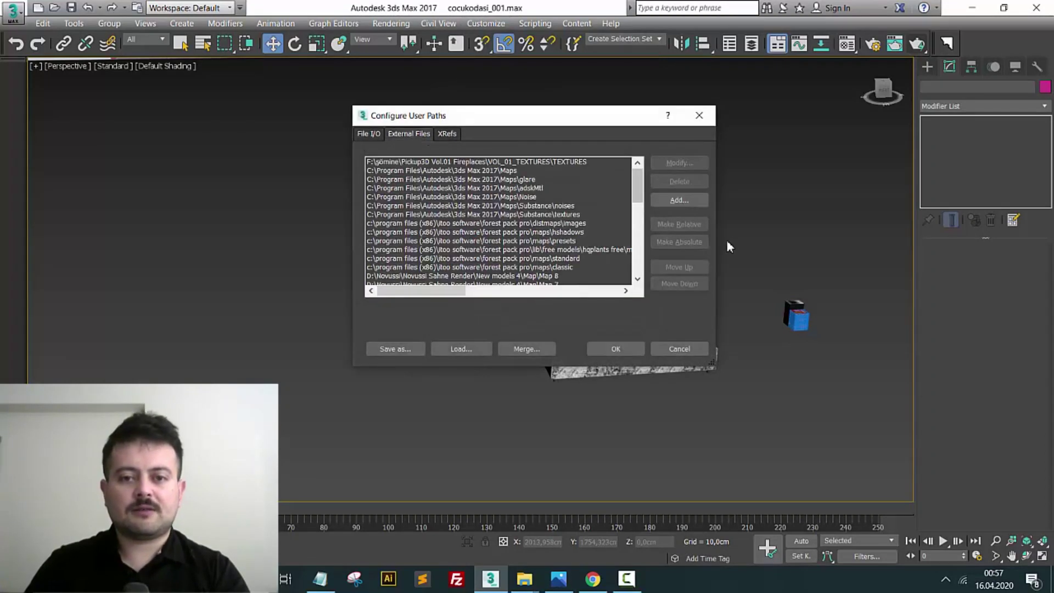
pyautogui.click(695, 201)
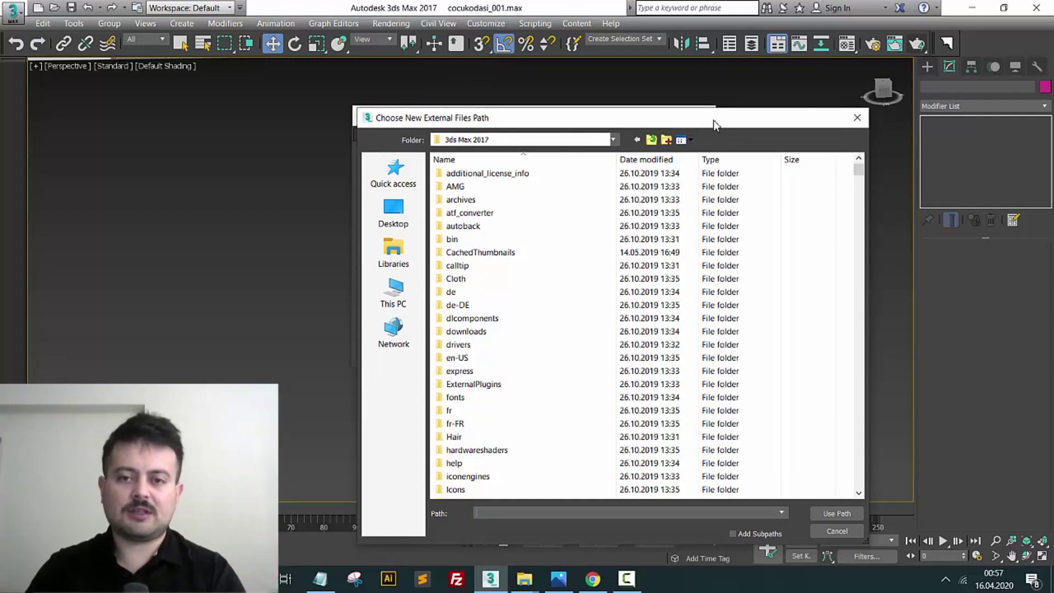
pyautogui.click(552, 475)
pyautogui.write('D:\\Novussi\\Novussi Sahne Render\\New models 4\\Map\\Map 1')
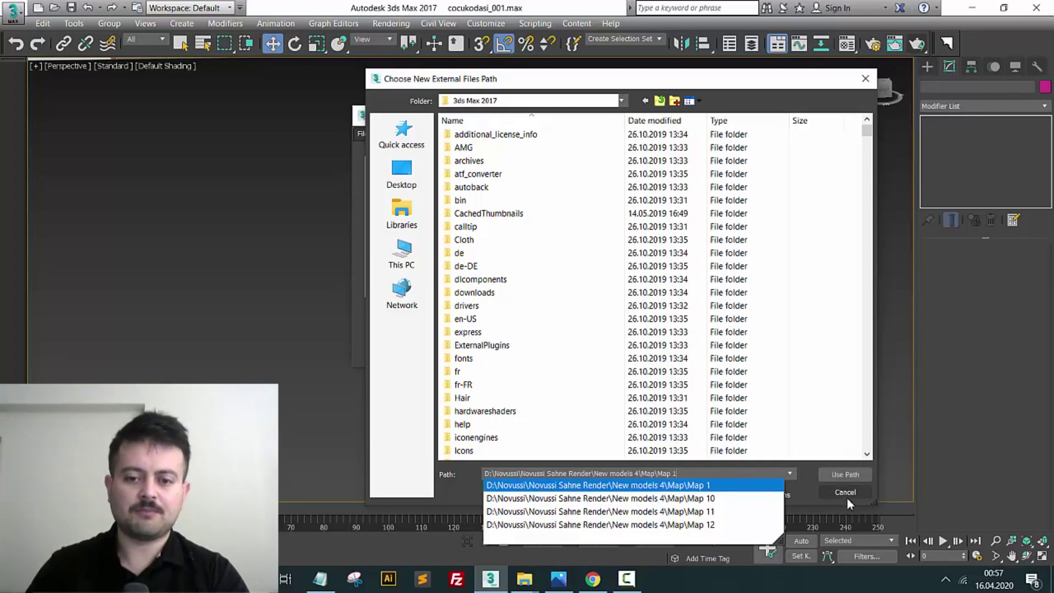
pyautogui.click(849, 477)
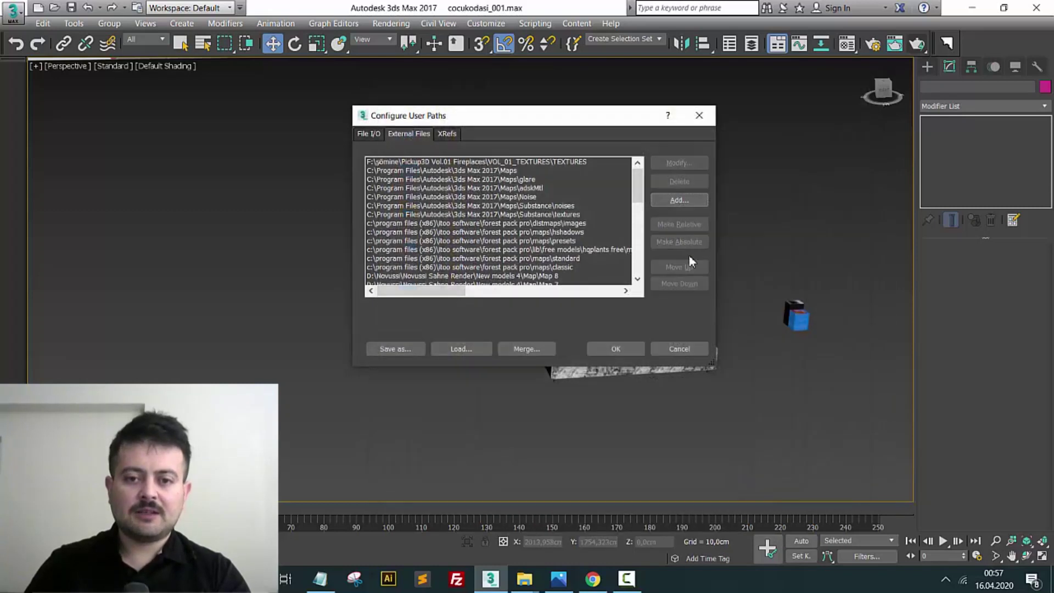
pyautogui.moveTo(637, 195); pyautogui.dragTo(637, 225)
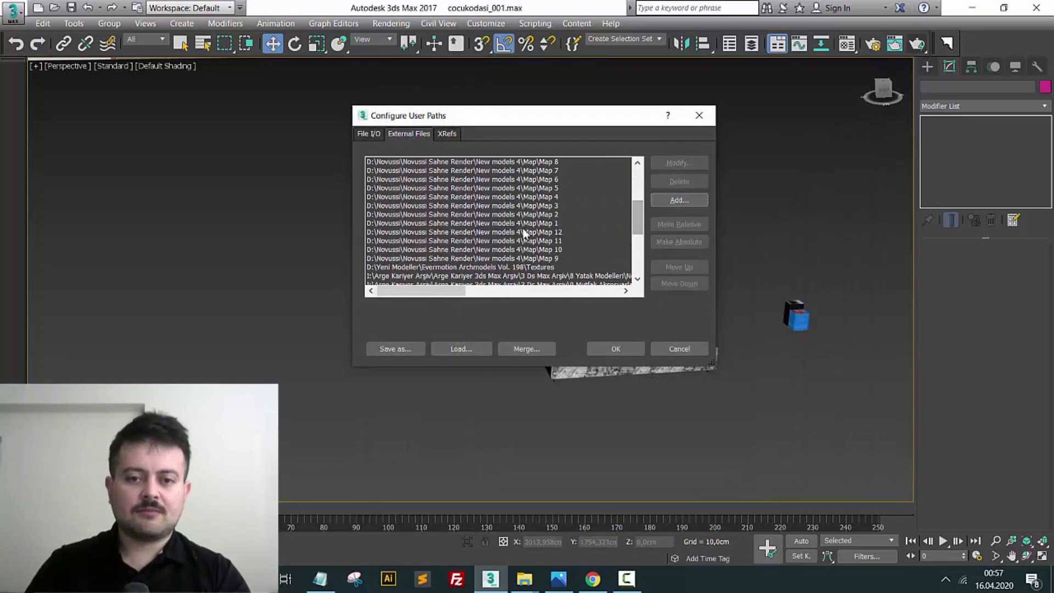
pyautogui.click(520, 231)
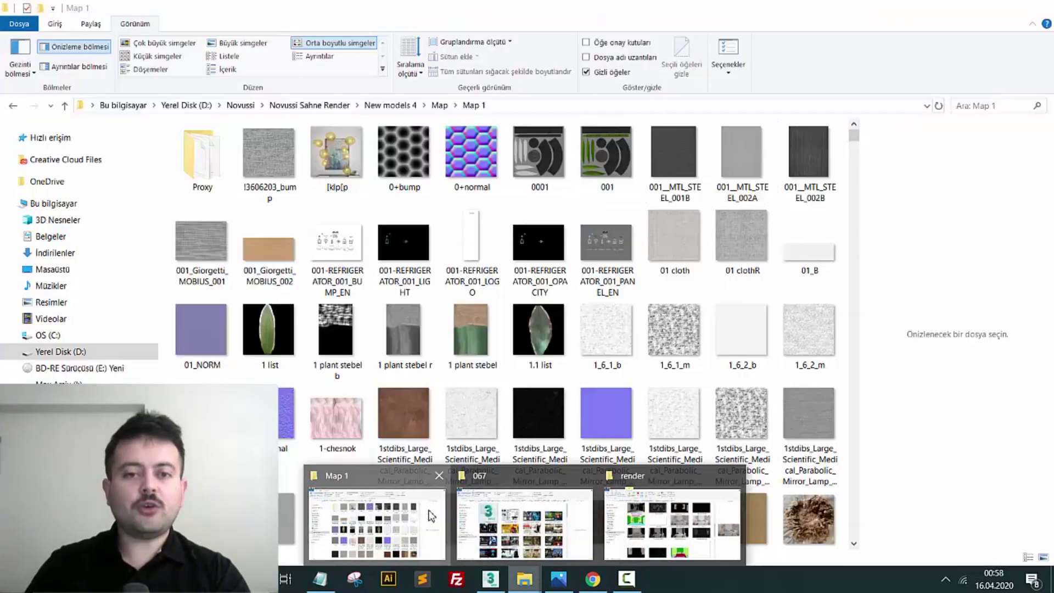
# Open the Map 2 folder, select its full address-bar path, and return to 3ds Max
pyautogui.moveTo(524, 579)
pyautogui.click(374, 516)
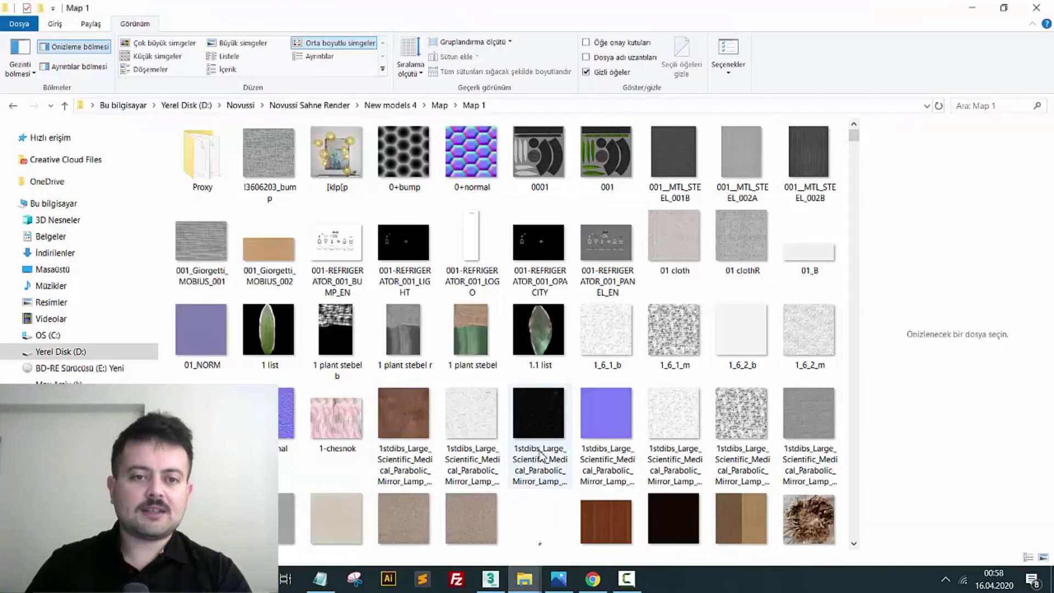
pyautogui.hotkey('alt', 'Left')
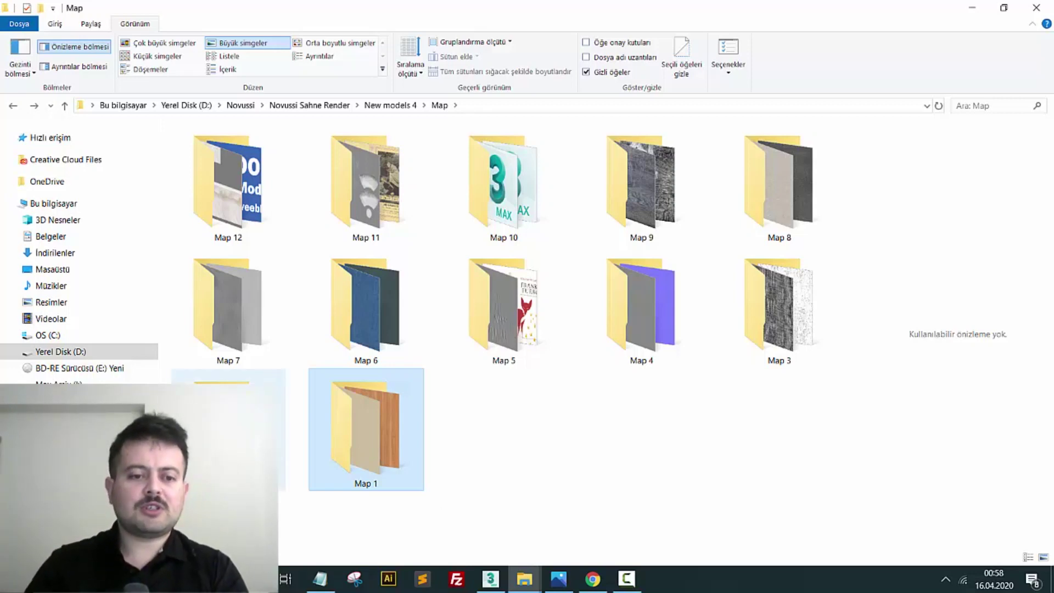
pyautogui.doubleClick(228, 428)
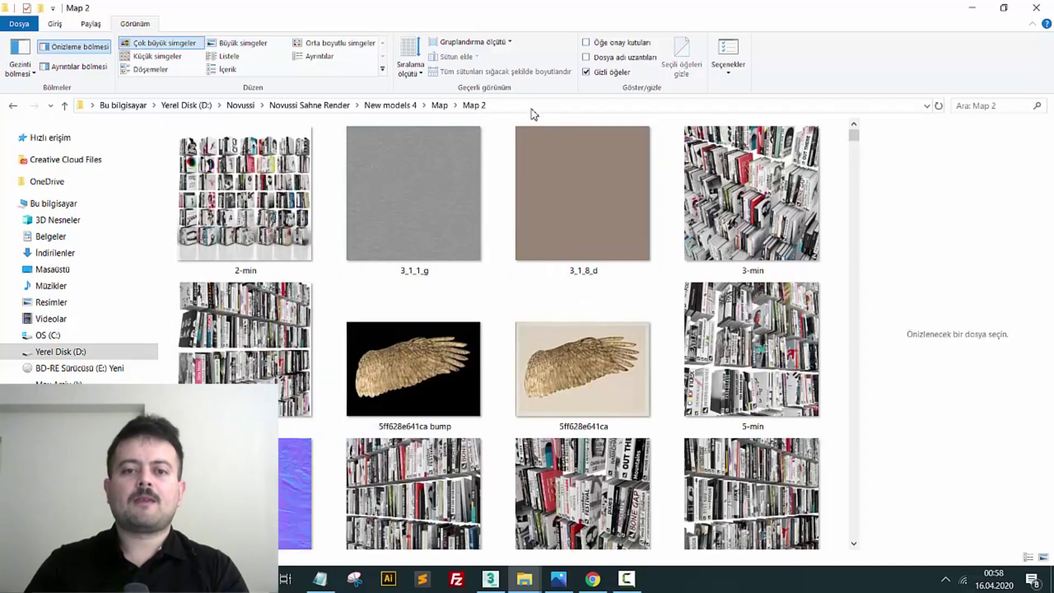
pyautogui.click(528, 106)
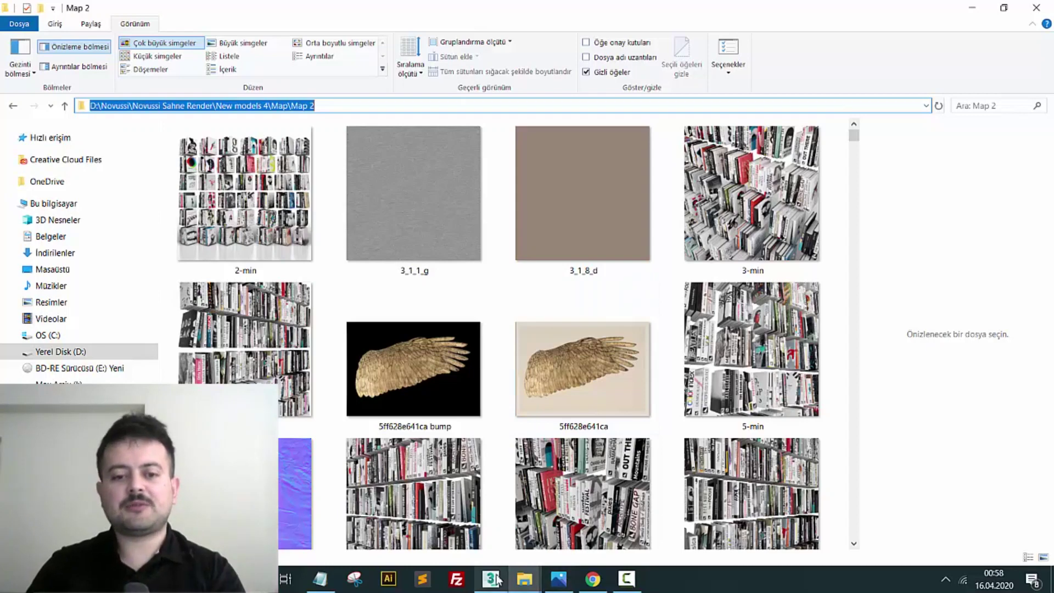
pyautogui.click(520, 496)
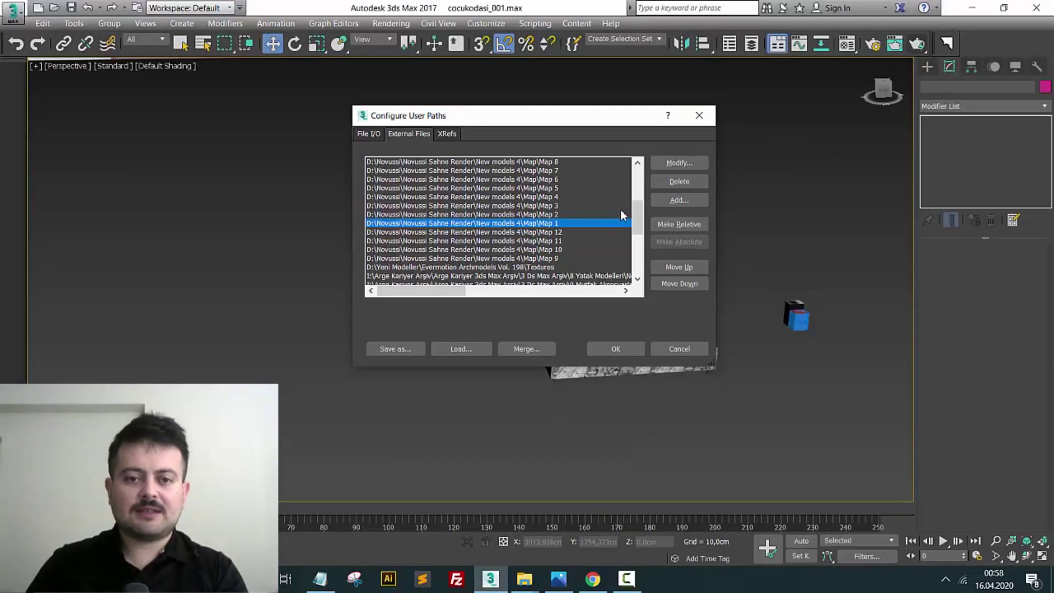
# Add the Map 2 texture folder as an external files path
pyautogui.click(696, 198)
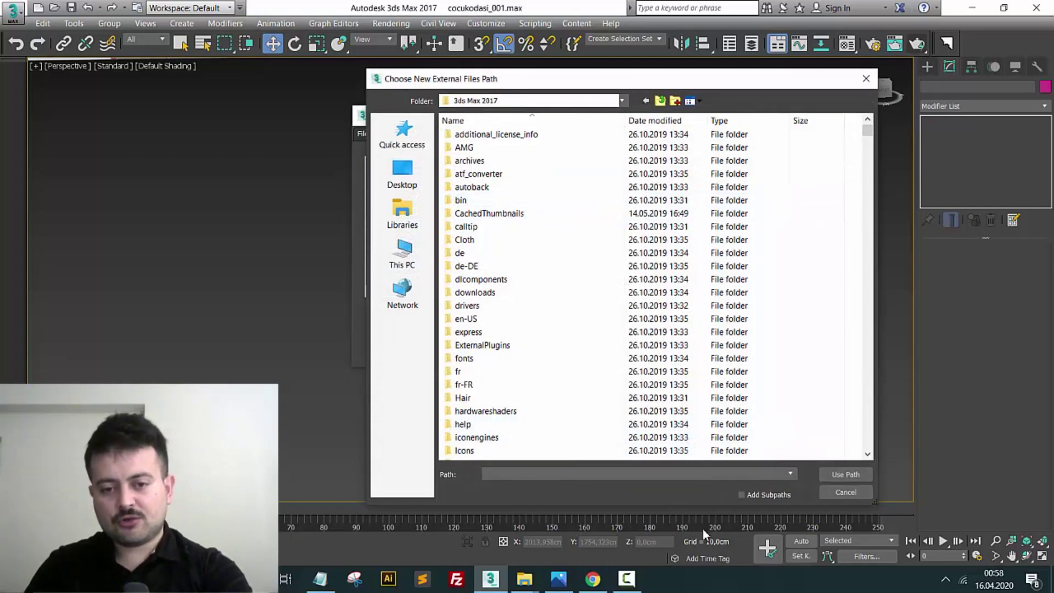
pyautogui.press('BackSpace')
pyautogui.write('1')
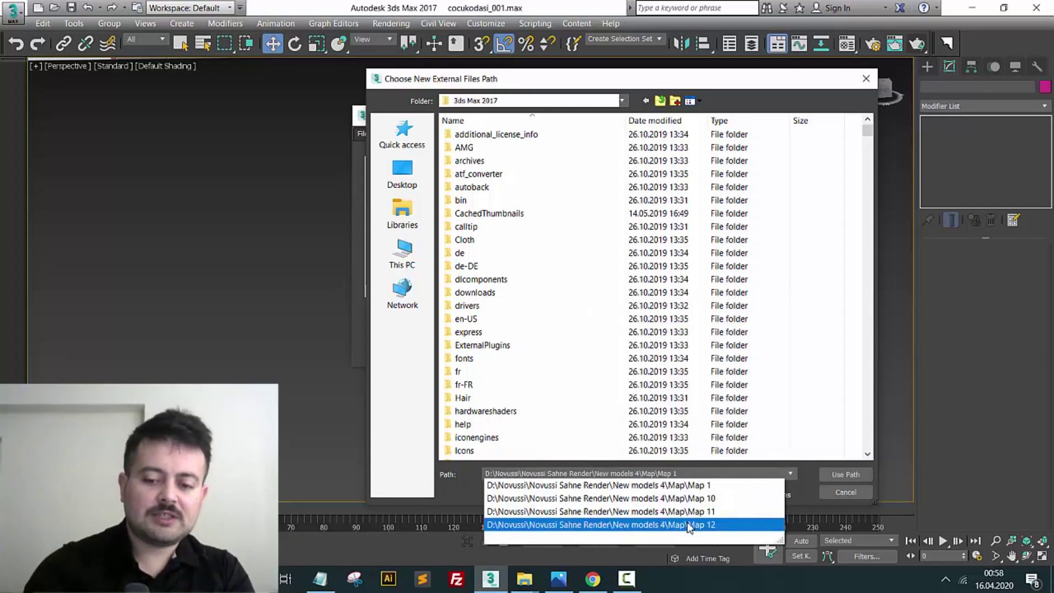
pyautogui.press('BackSpace')
pyautogui.write('2')
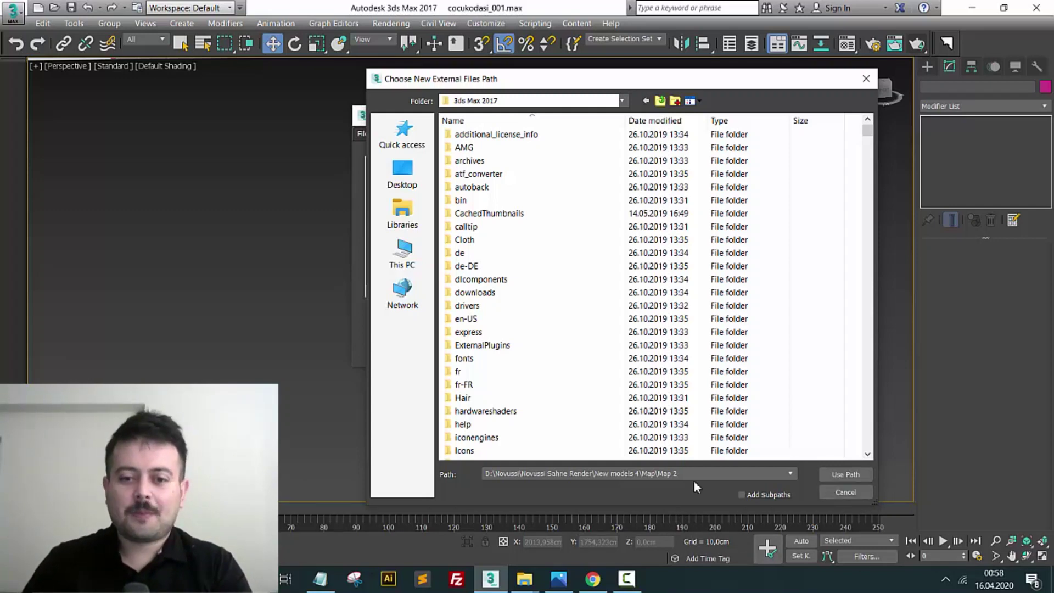
pyautogui.click(852, 491)
# Add the Map 3 texture folder as another external files path
pyautogui.click(687, 200)
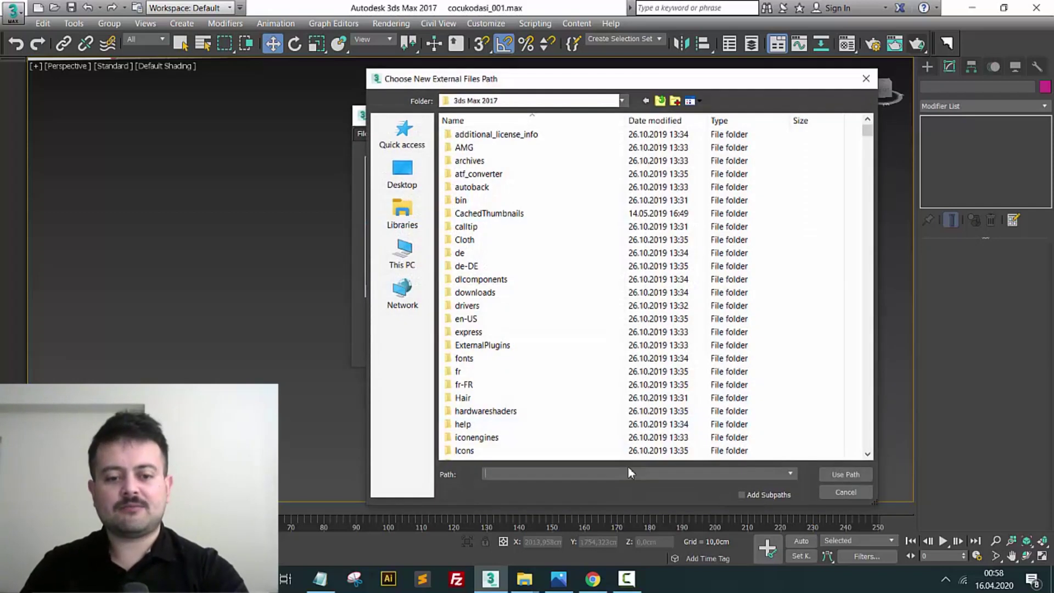
pyautogui.press('BackSpace')
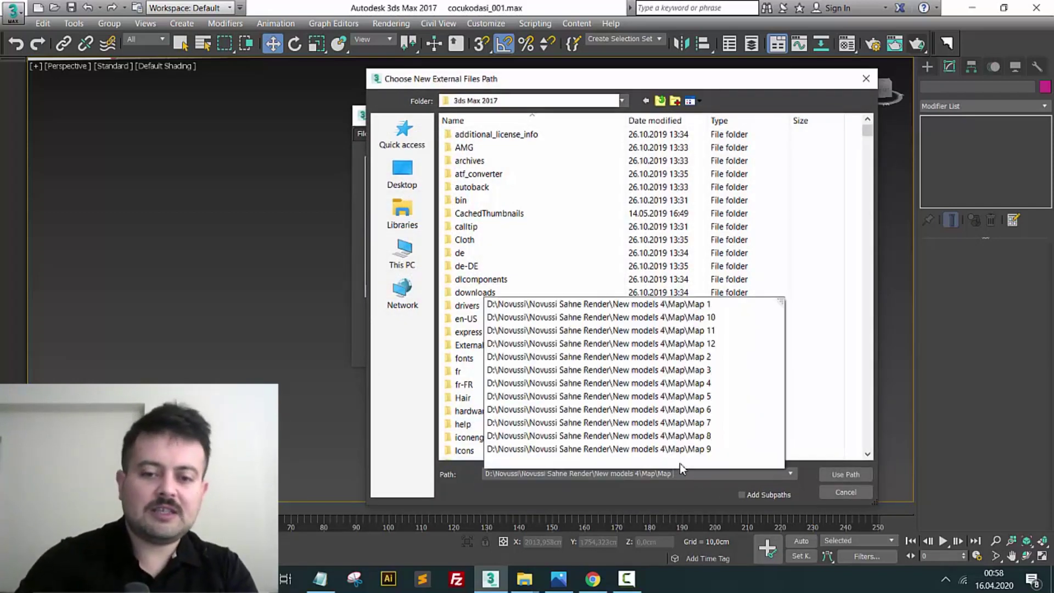
pyautogui.write('3')
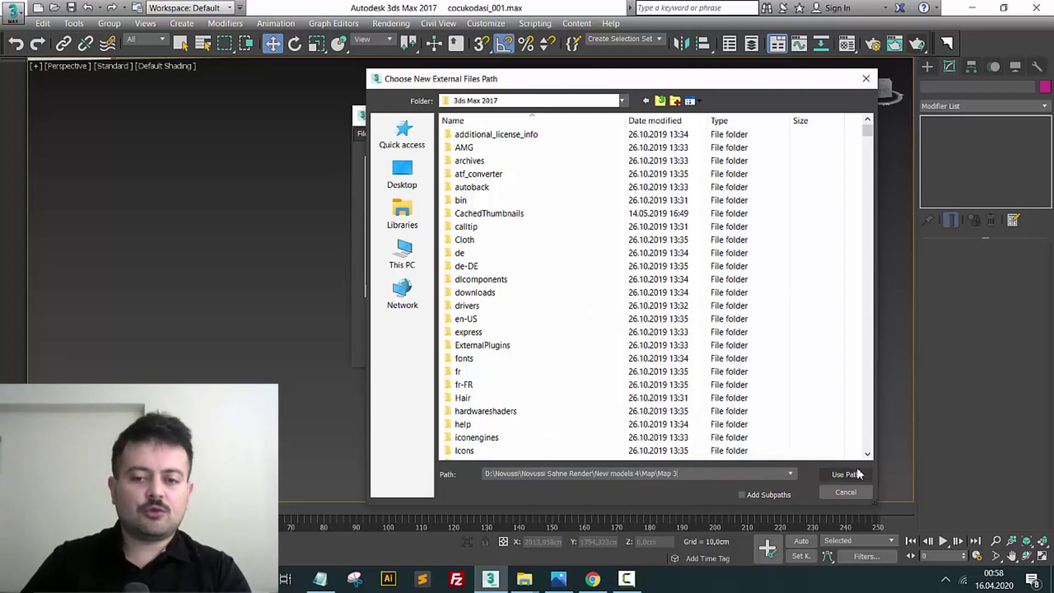
pyautogui.click(844, 494)
# Select the new Map 3 entry and check the New models 4 and Render folders in the file browser
pyautogui.click(546, 206)
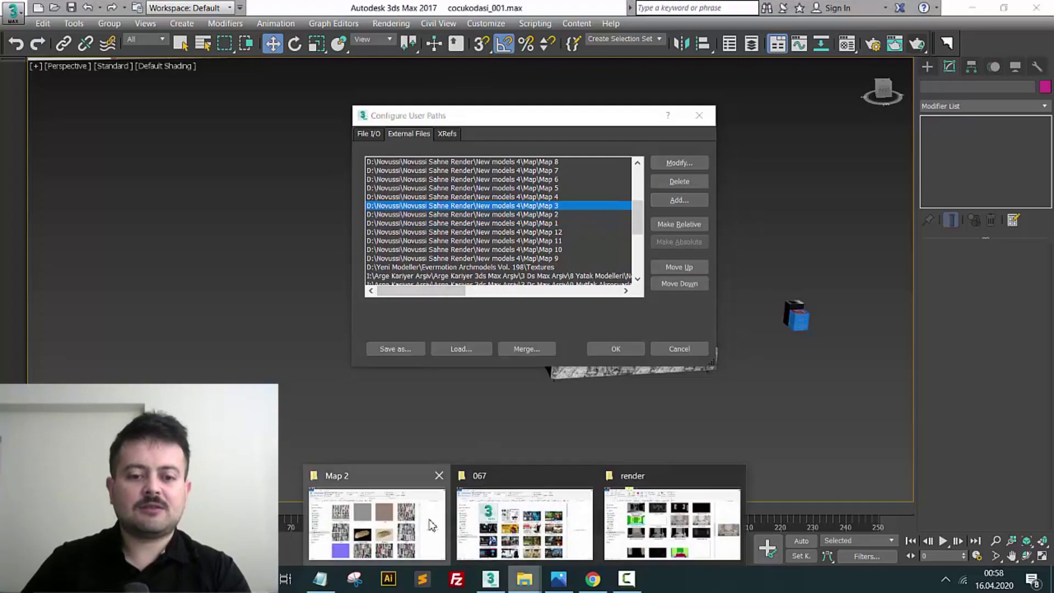
pyautogui.moveTo(524, 579)
pyautogui.click(383, 514)
pyautogui.press('BackSpace')
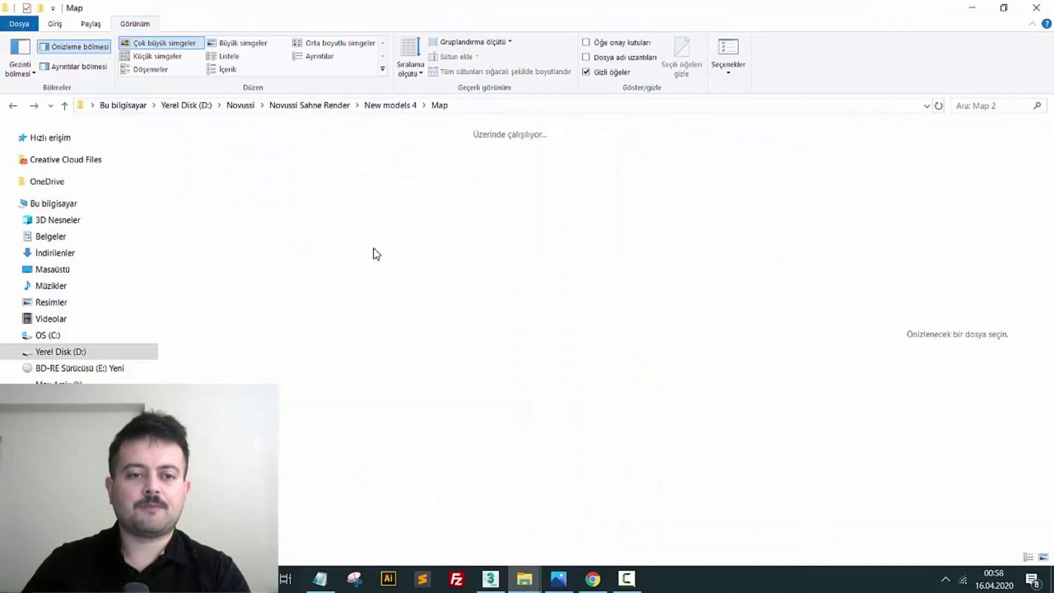
pyautogui.press('BackSpace')
pyautogui.doubleClick(302, 168)
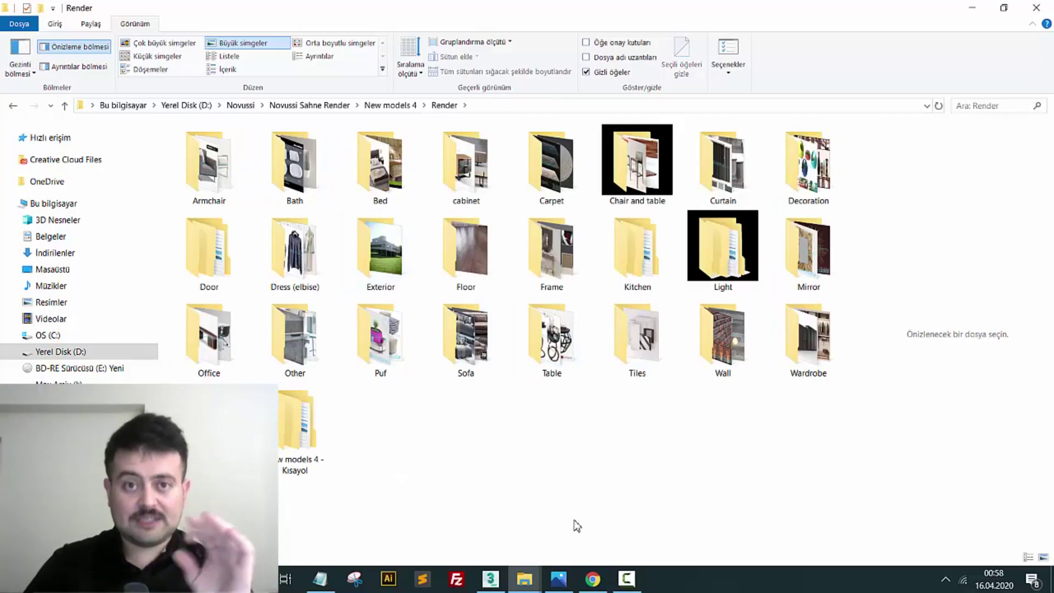
pyautogui.press('BackSpace')
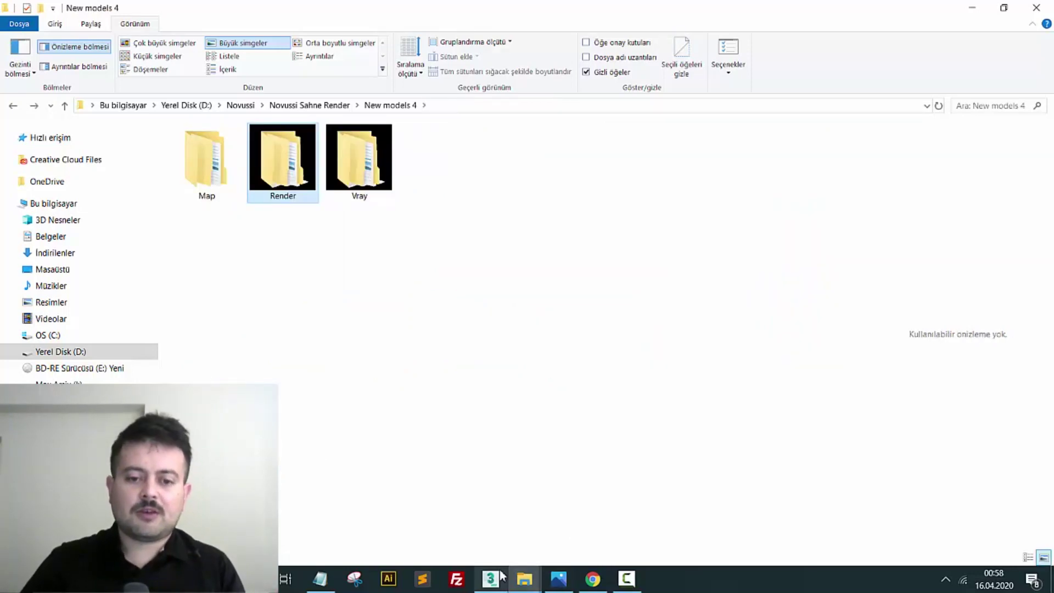
pyautogui.click(501, 575)
# Review the Map 2 and Map 10–12 entries in the path list, then close the dialog
pyautogui.click(550, 224)
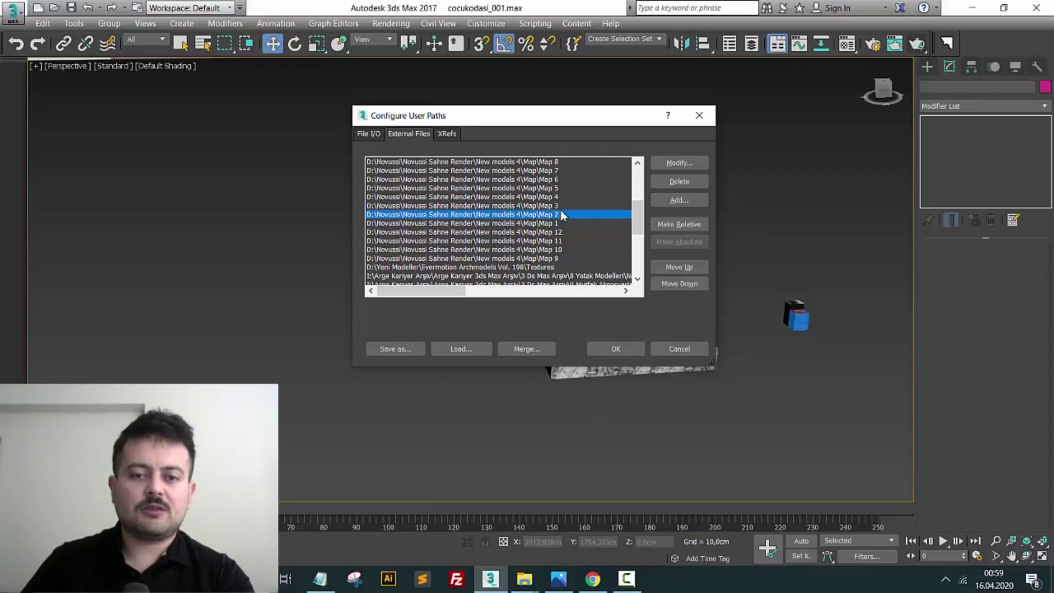
pyautogui.moveTo(638, 226); pyautogui.dragTo(631, 220)
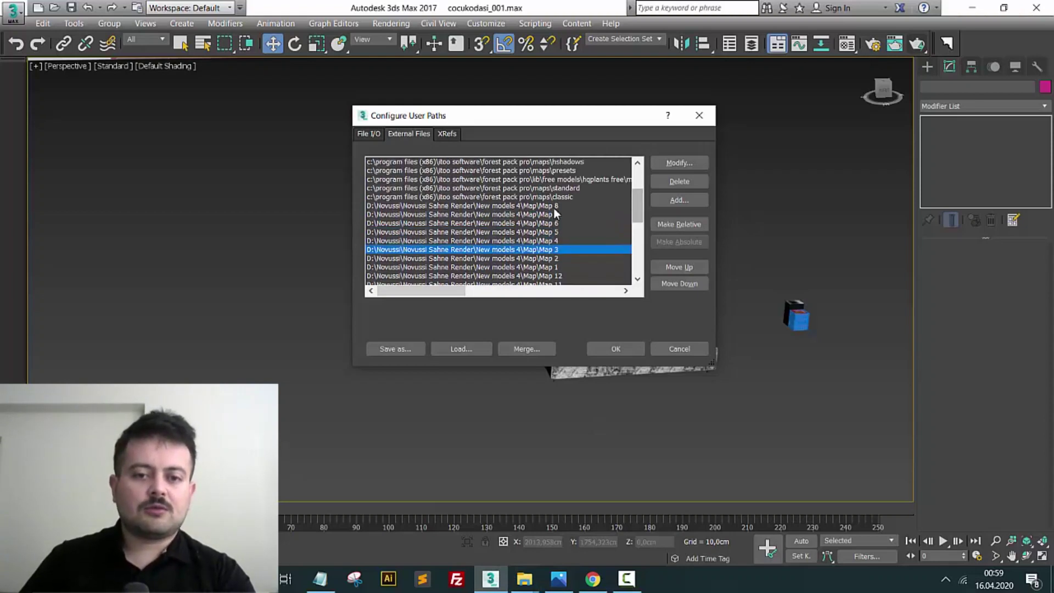
pyautogui.scroll(-1, 554, 209)
pyautogui.scroll(-2, 555, 210)
pyautogui.click(562, 223)
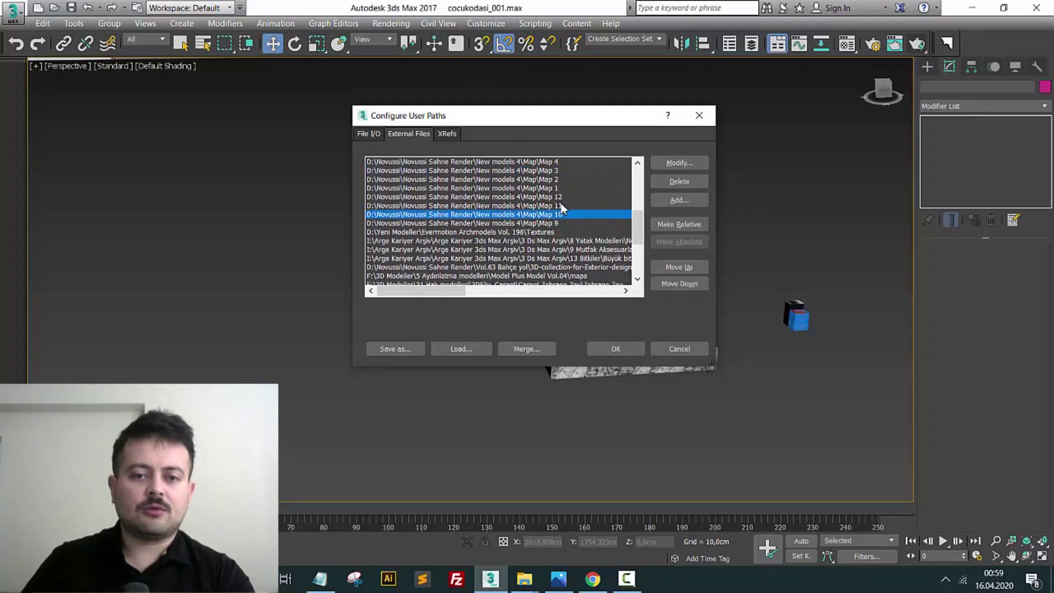
pyautogui.click(561, 204)
pyautogui.click(561, 197)
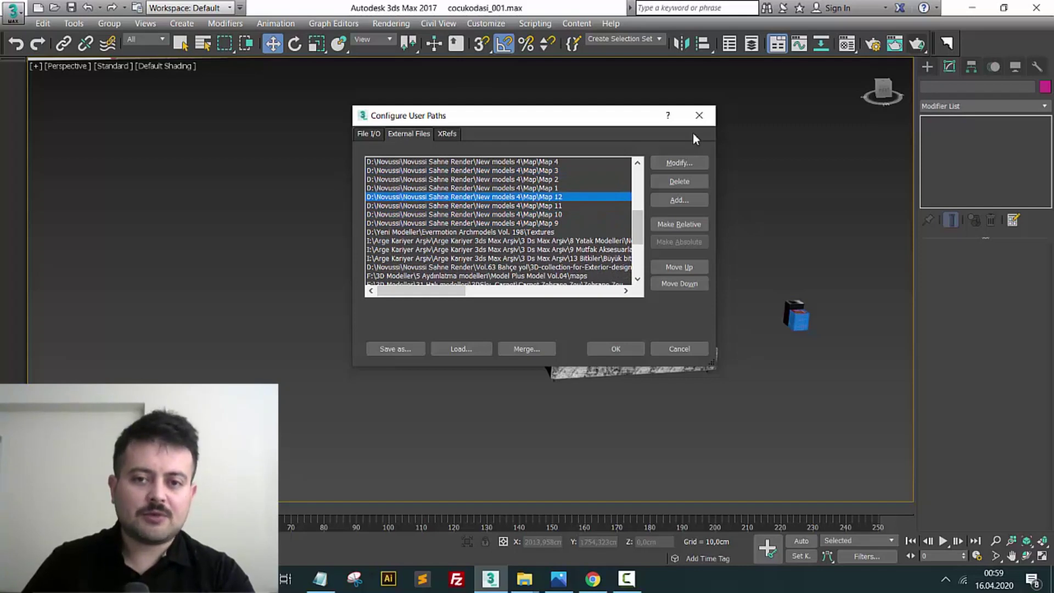
pyautogui.click(700, 116)
pyautogui.moveTo(525, 579)
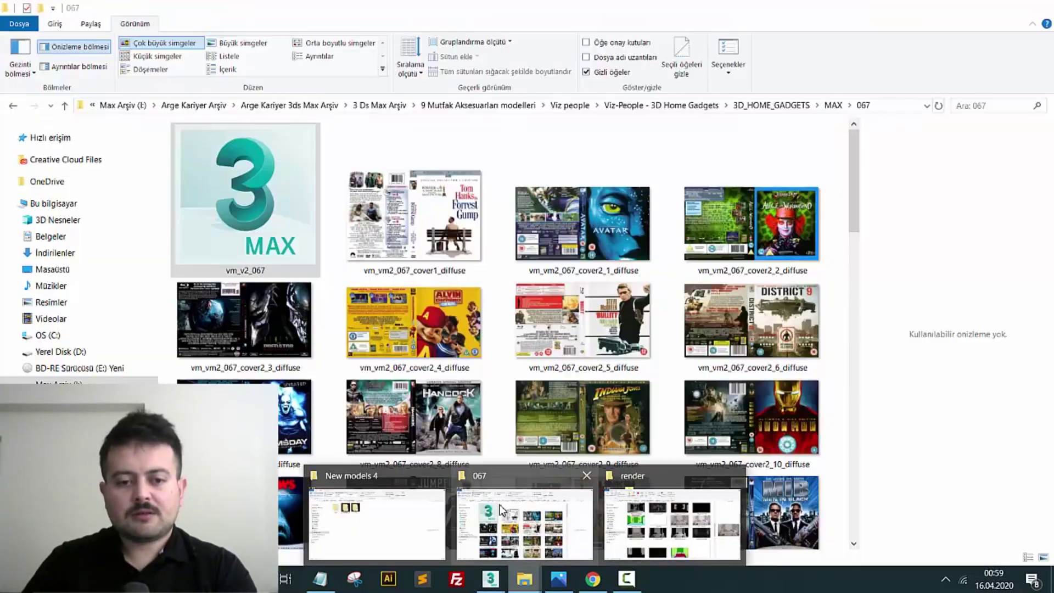
pyautogui.click(433, 494)
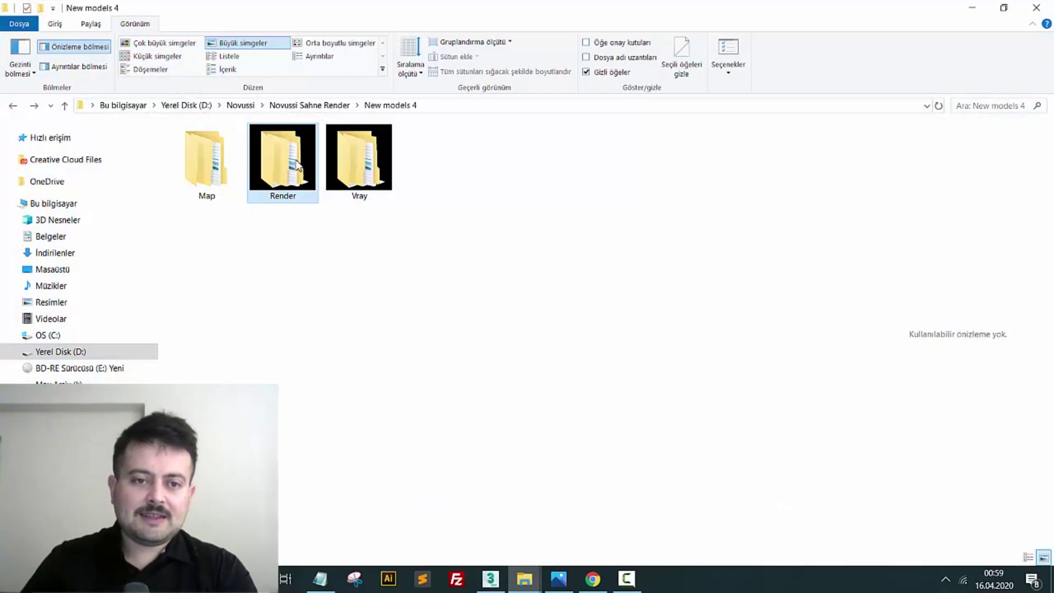
pyautogui.doubleClick(297, 165)
pyautogui.click(182, 49)
pyautogui.scroll(-5, 573, 344)
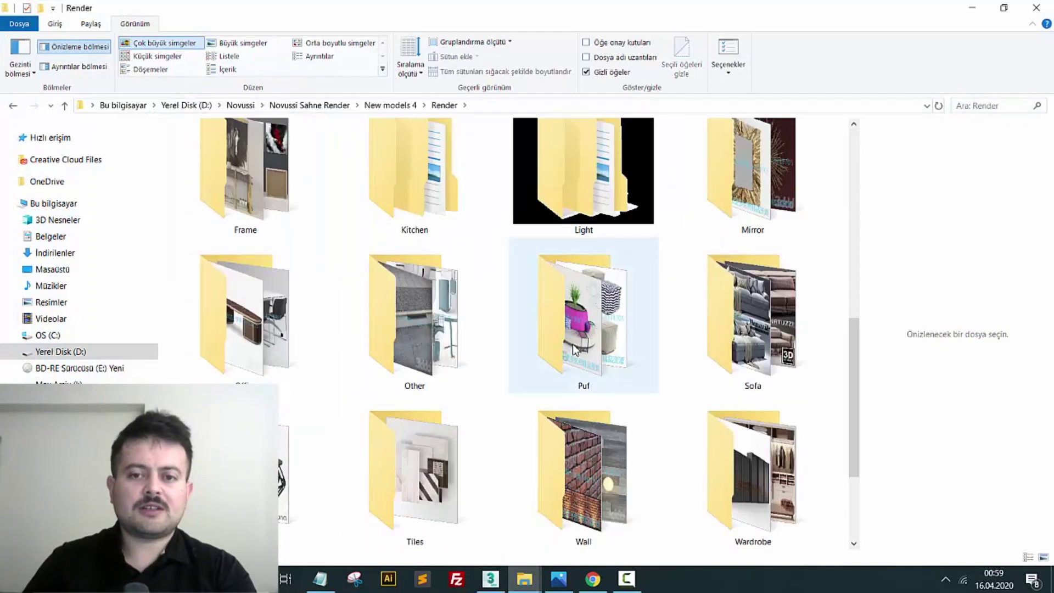
pyautogui.keyDown('ctrl'); pyautogui.scroll(-1, 601, 390); pyautogui.keyUp('ctrl')
pyautogui.scroll(5, 436, 339)
pyautogui.doubleClick(231, 187)
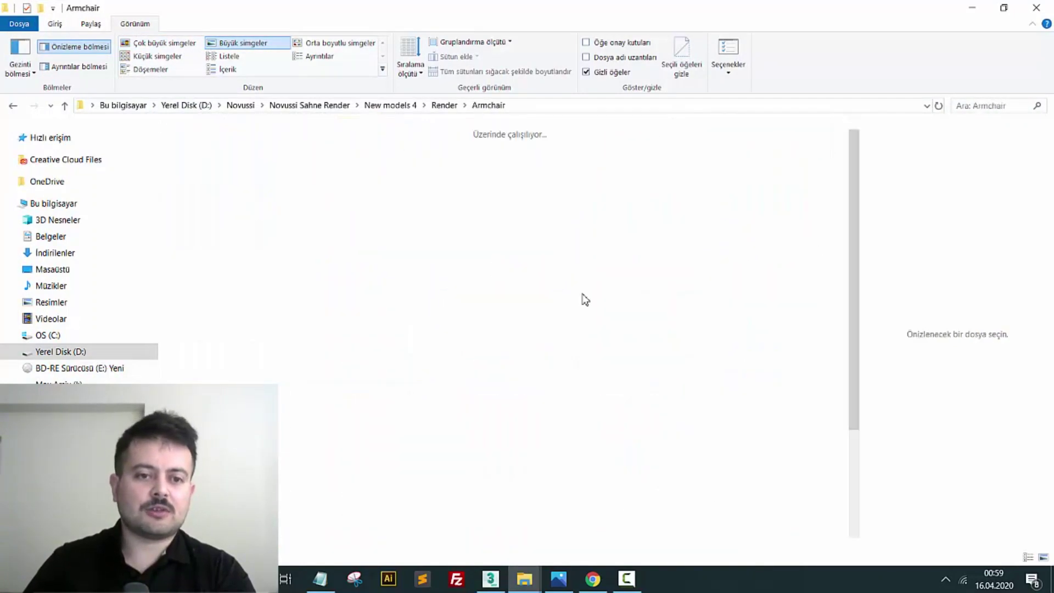
pyautogui.scroll(-3, 649, 438)
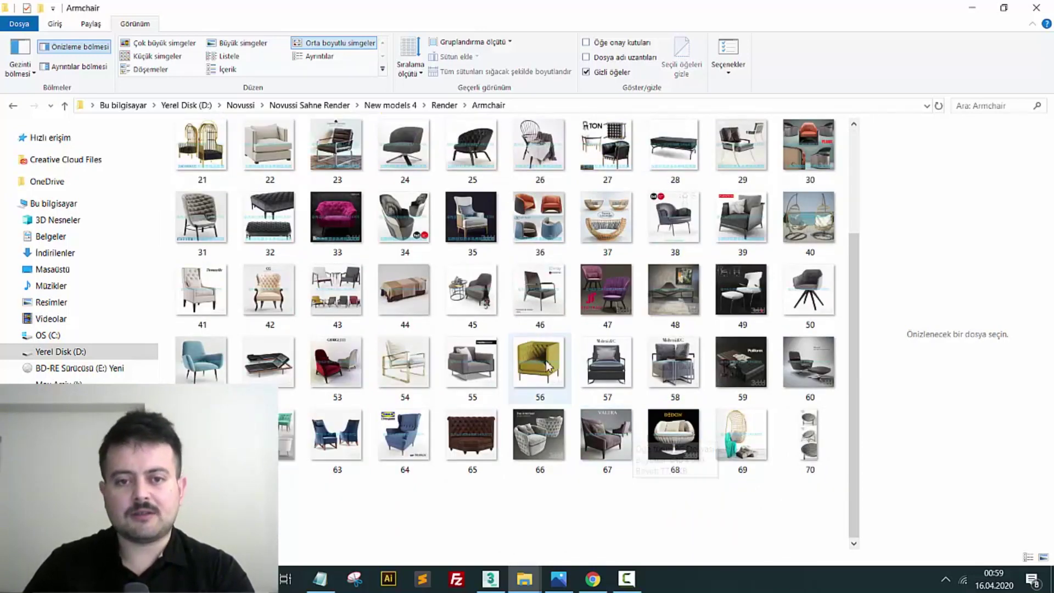
pyautogui.scroll(5, 598, 378)
pyautogui.press('BackSpace')
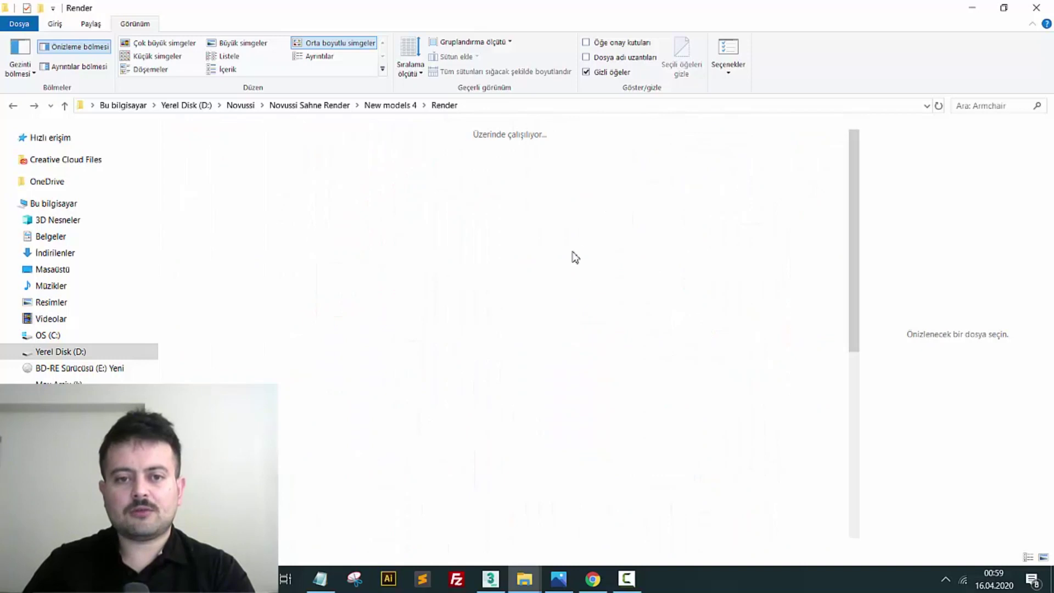
pyautogui.doubleClick(558, 201)
pyautogui.scroll(-10, 637, 357)
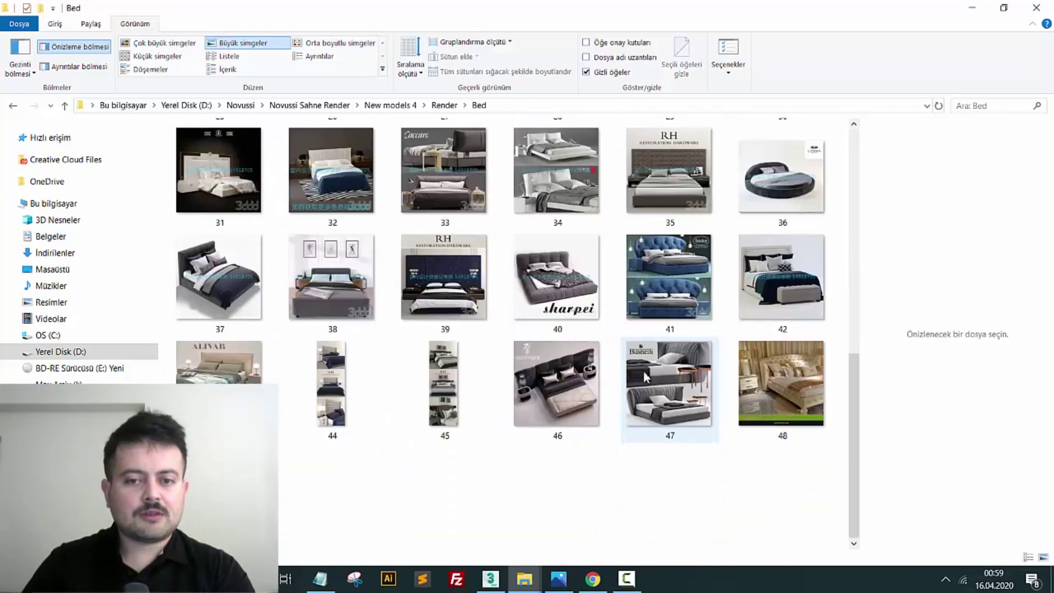
pyautogui.press('BackSpace')
pyautogui.scroll(-5, 652, 426)
pyautogui.scroll(5, 661, 424)
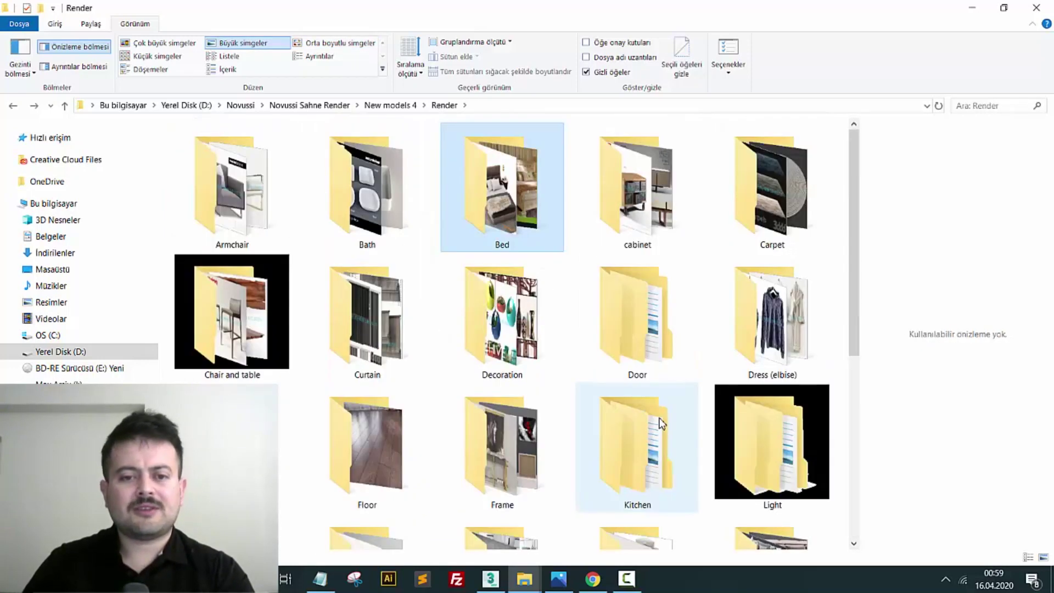
pyautogui.doubleClick(547, 307)
pyautogui.scroll(-4, 604, 384)
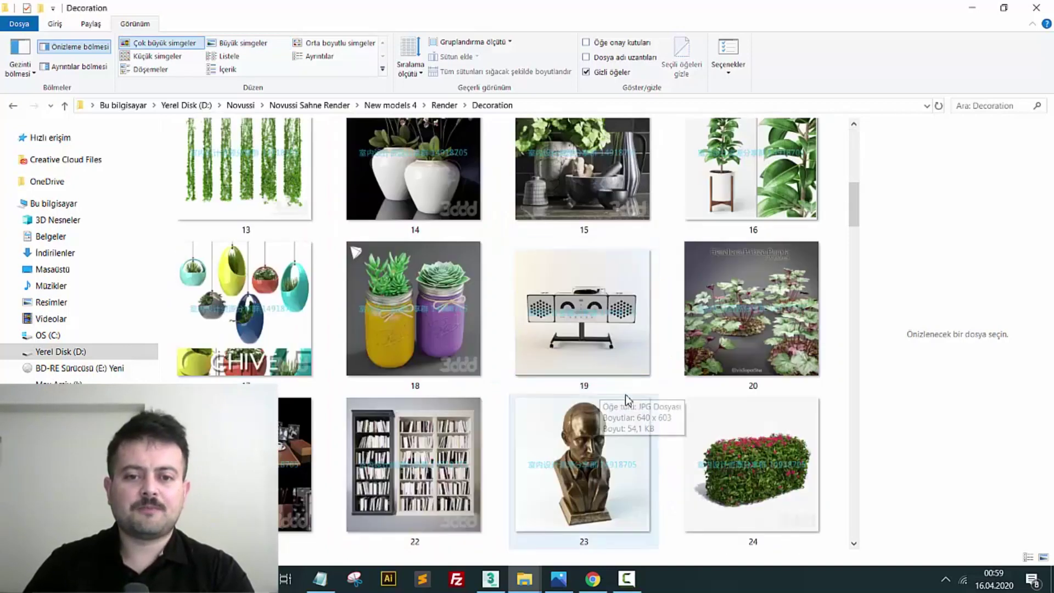
pyautogui.press('BackSpace')
pyautogui.moveTo(636, 450)
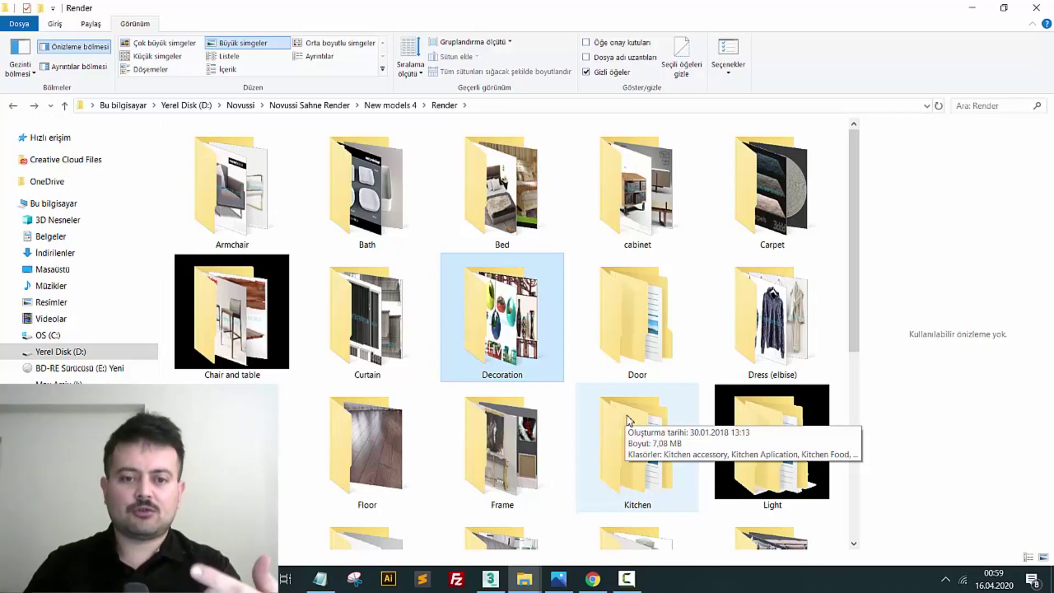
pyautogui.click(530, 187)
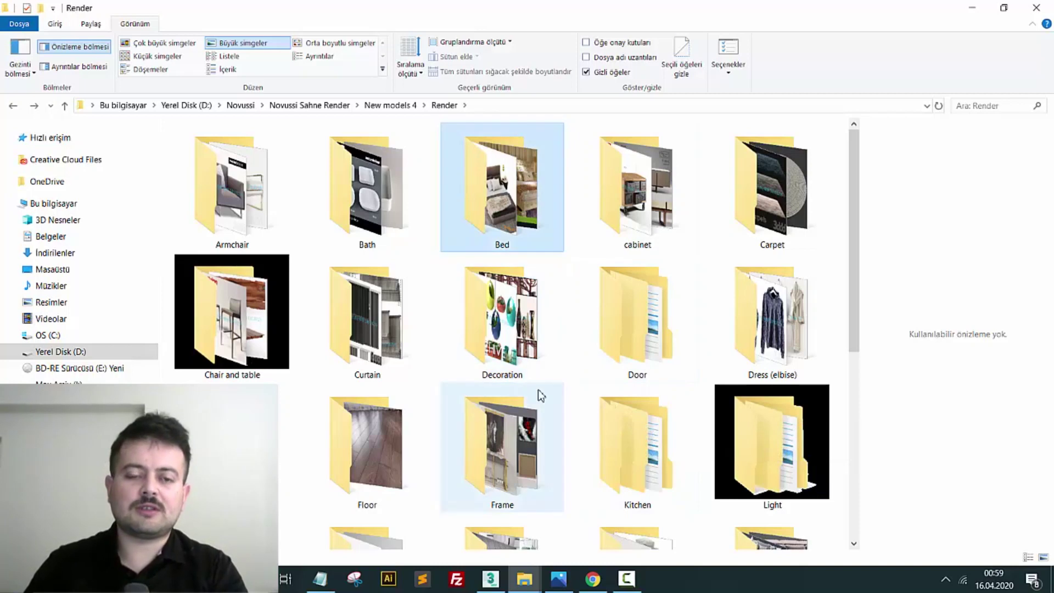
pyautogui.moveTo(503, 449)
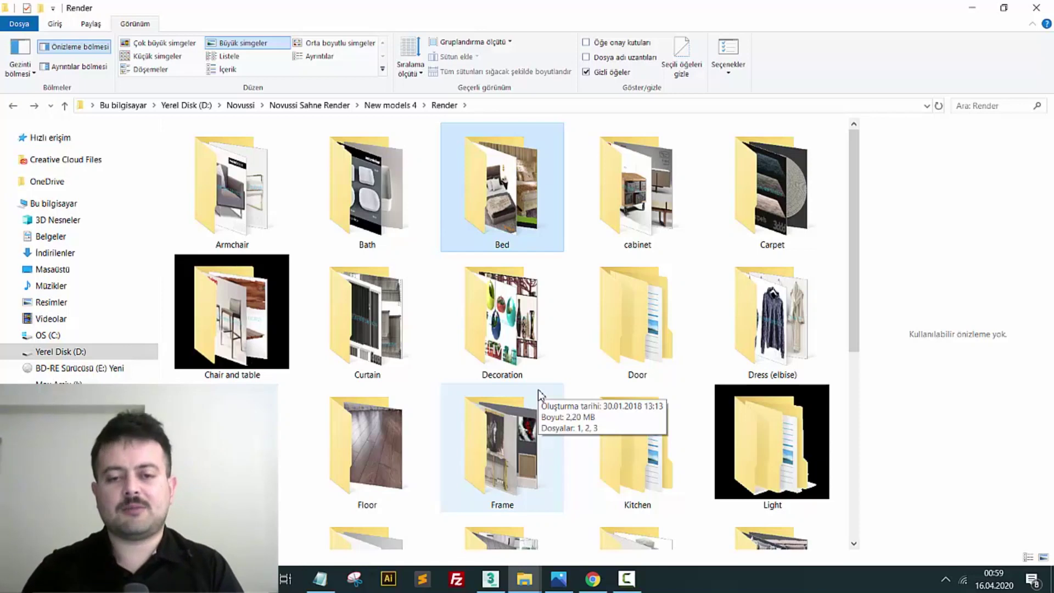
pyautogui.scroll(-5, 574, 330)
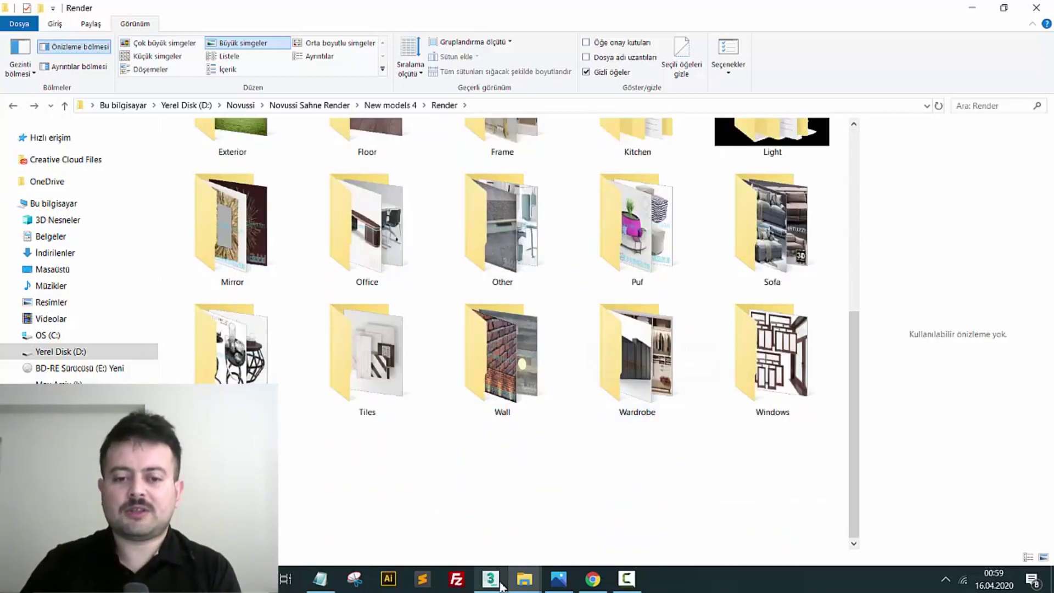
pyautogui.moveTo(490, 579)
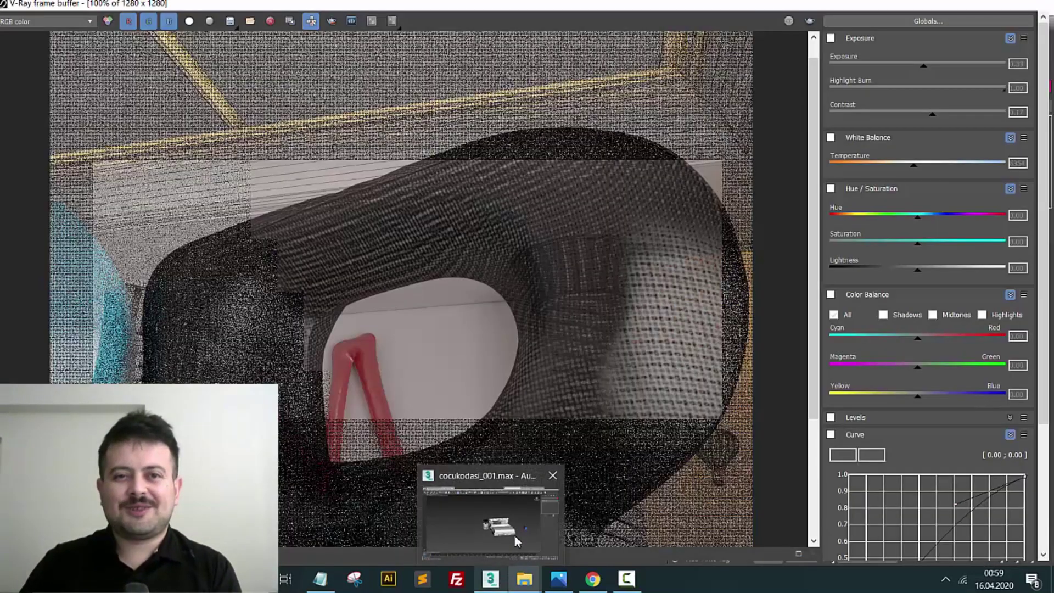
pyautogui.click(516, 530)
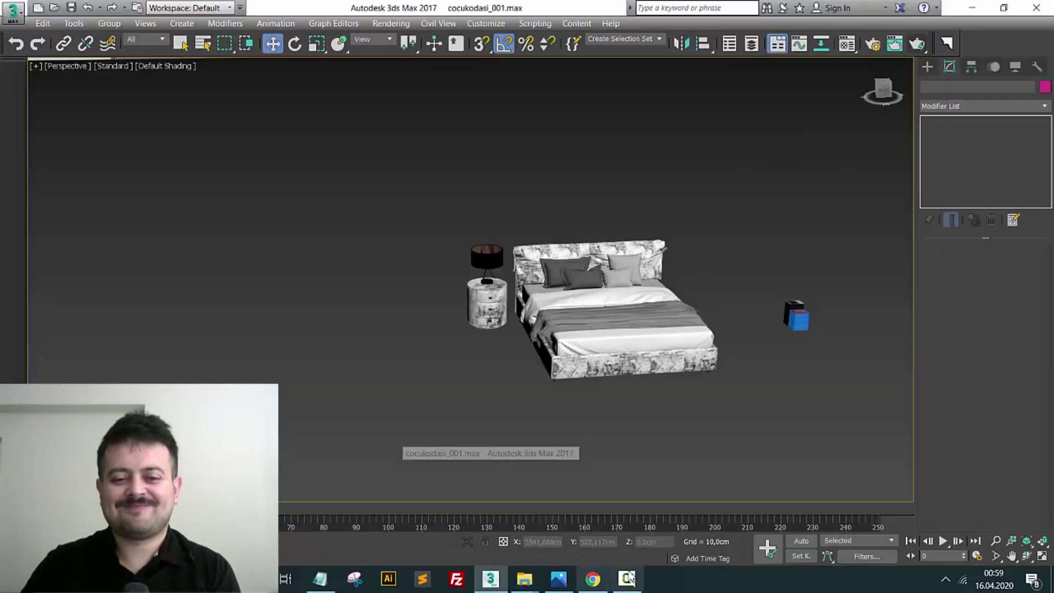
pyautogui.click(631, 576)
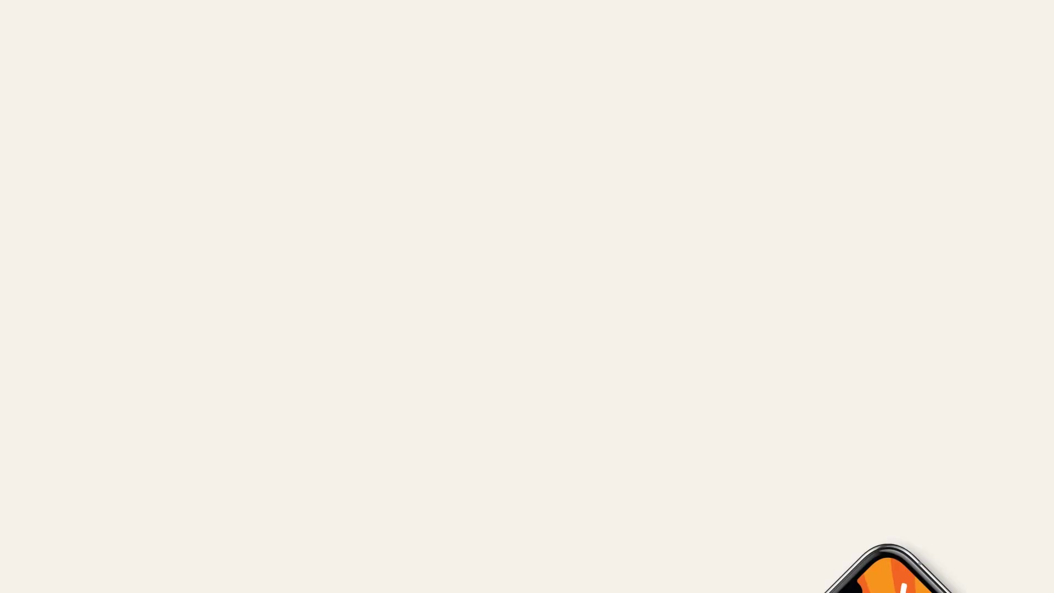